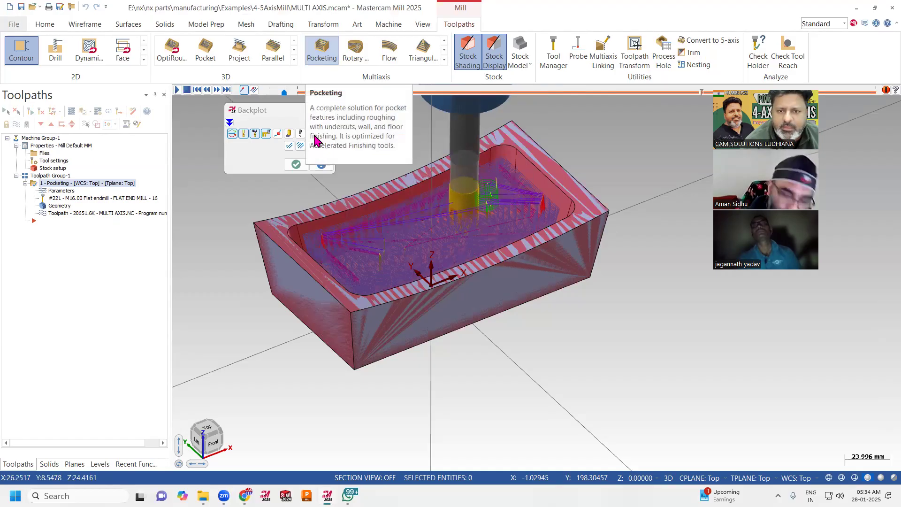
Close the toolpath backplot and turn off the stock shading and stock display around the part.
{"action": "left_click", "coordinate": [291, 166]}
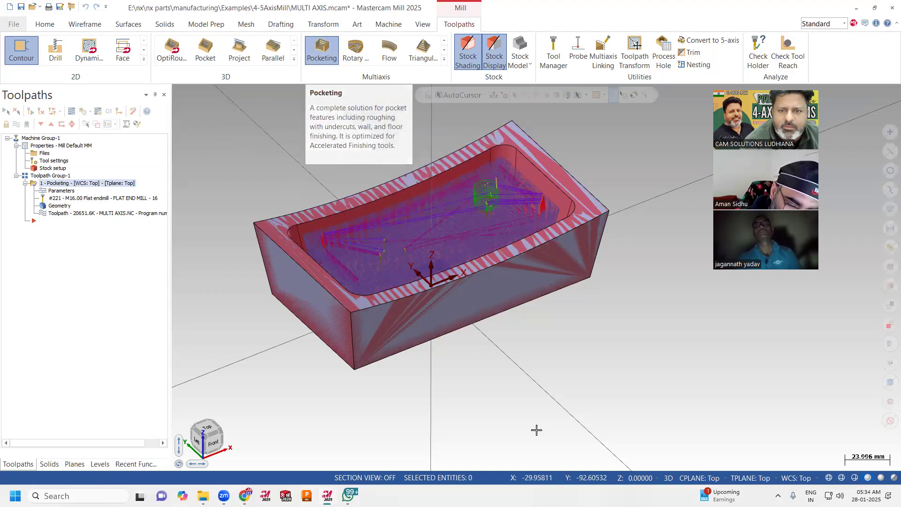
{"action": "scroll", "coordinate": [507, 414], "scroll_direction": "down", "scroll_amount": 4}
{"action": "scroll", "coordinate": [521, 248], "scroll_direction": "up", "scroll_amount": 3}
{"action": "mouse_move", "coordinate": [520, 248]}
{"action": "middle_mouse_down"}
{"action": "mouse_move", "coordinate": [518, 261]}
{"action": "mouse_move", "coordinate": [512, 247]}
{"action": "middle_mouse_up"}
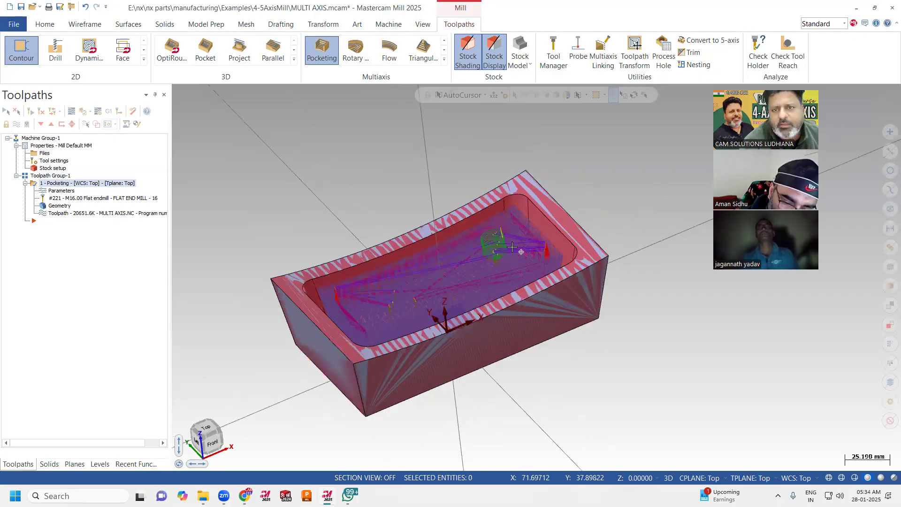
{"action": "left_click", "coordinate": [468, 51]}
{"action": "left_click", "coordinate": [494, 52]}
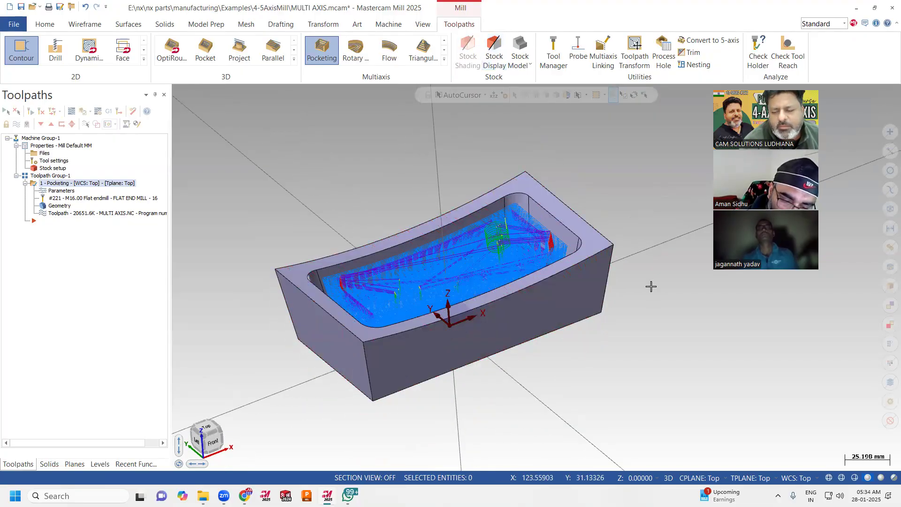
Examine the pocketing toolpath in wireframe display from the isometric, top and front views.
{"action": "left_click", "coordinate": [828, 478]}
{"action": "middle_click_drag", "start_coordinate": [657, 385], "coordinate": [592, 229]}
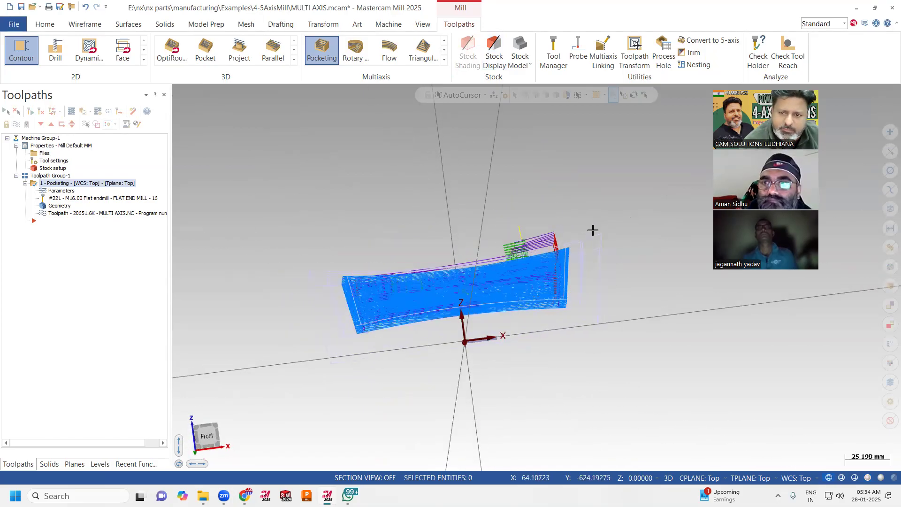
{"action": "right_click", "coordinate": [592, 230]}
{"action": "left_click", "coordinate": [622, 324]}
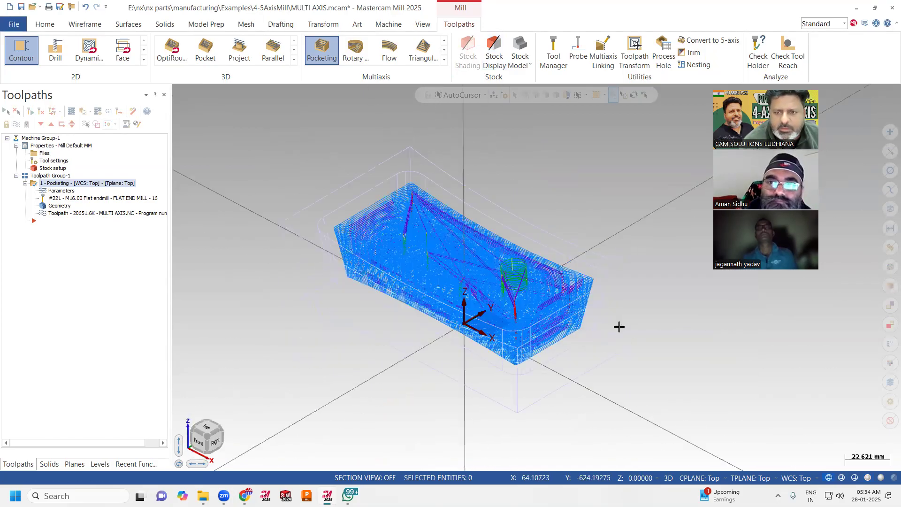
{"action": "right_click", "coordinate": [626, 244]}
{"action": "left_click", "coordinate": [629, 258]}
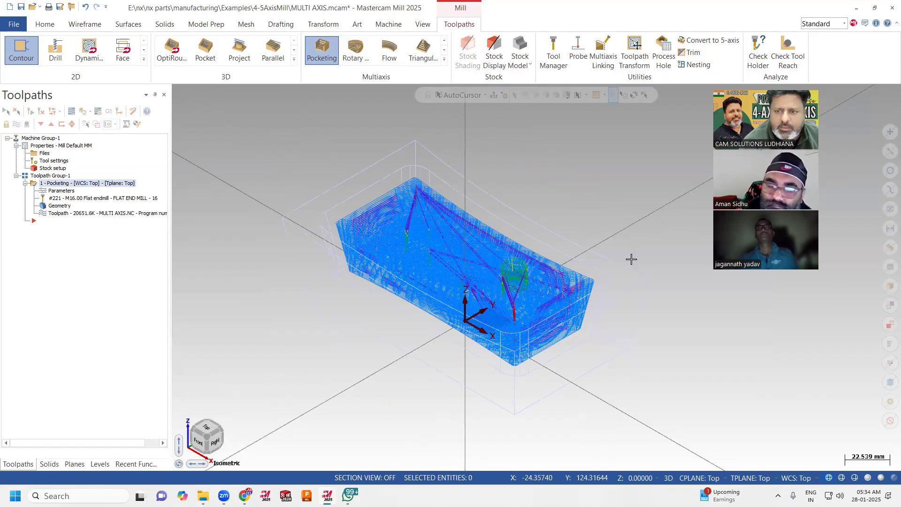
{"action": "right_click", "coordinate": [529, 170]}
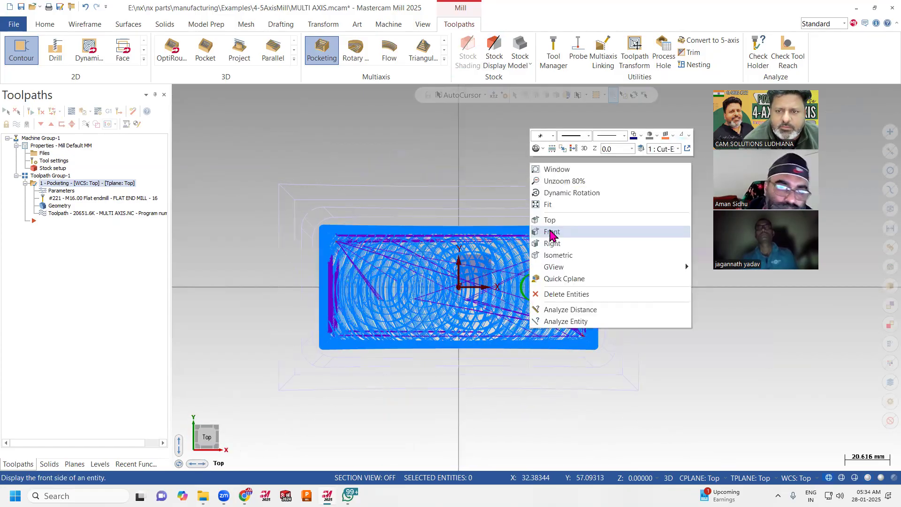
{"action": "left_click", "coordinate": [550, 236]}
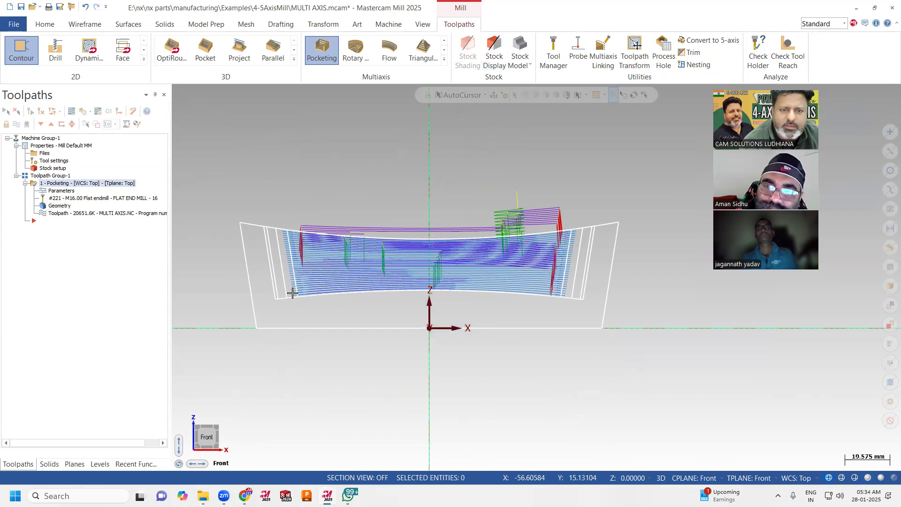
{"action": "mouse_move", "coordinate": [438, 207]}
{"action": "middle_mouse_down"}
{"action": "mouse_move", "coordinate": [509, 230]}
{"action": "mouse_move", "coordinate": [469, 289]}
{"action": "mouse_move", "coordinate": [535, 252]}
{"action": "mouse_move", "coordinate": [511, 237]}
{"action": "middle_mouse_up"}
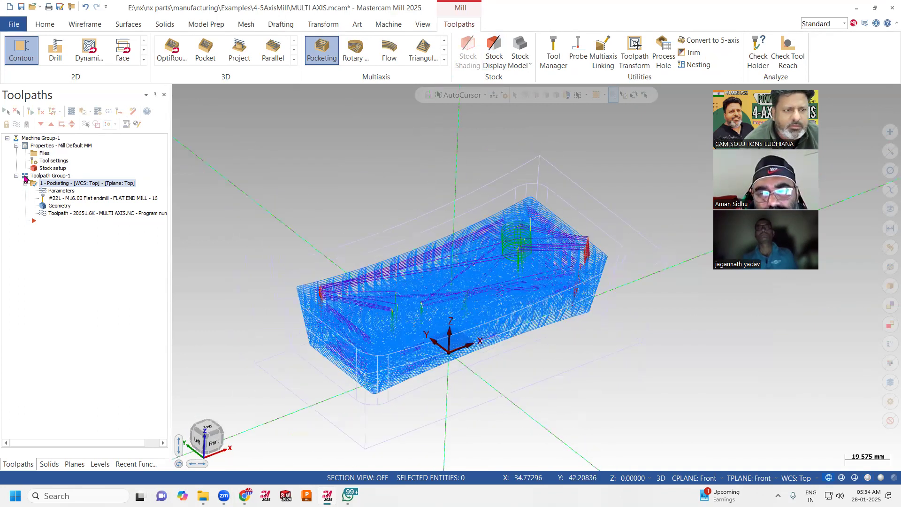
Delete the existing Pocketing operation from Toolpath Group-1.
{"action": "right_click", "coordinate": [55, 185]}
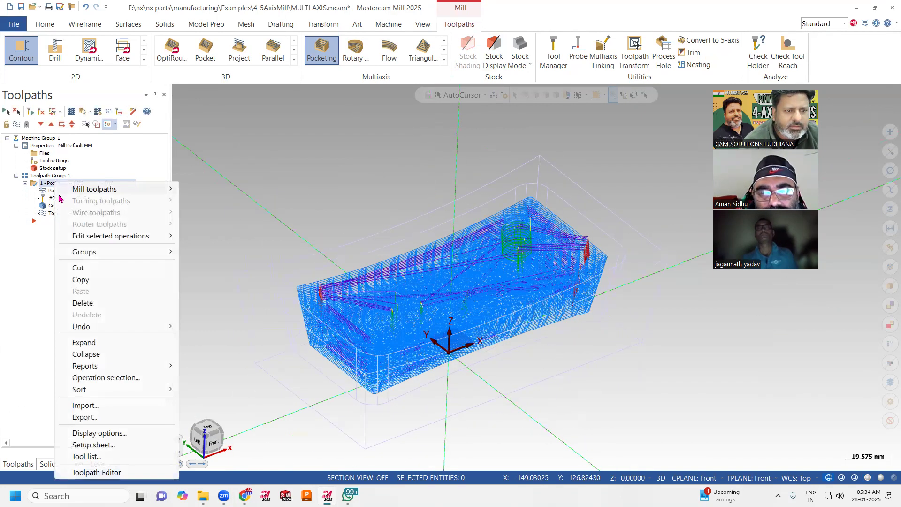
{"action": "left_click", "coordinate": [81, 304]}
{"action": "left_click", "coordinate": [484, 296]}
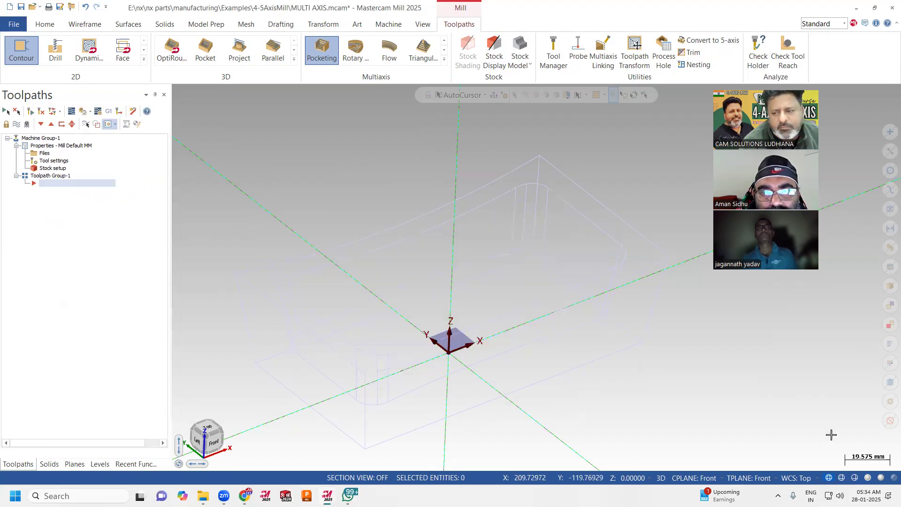
Display the part shaded and set the construction plane and tool plane to Top.
{"action": "left_click", "coordinate": [867, 478]}
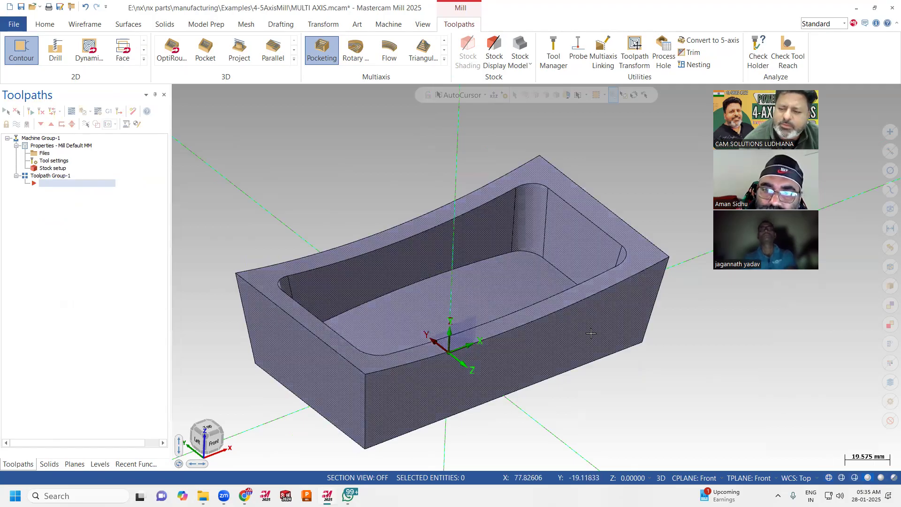
{"action": "left_click", "coordinate": [699, 477]}
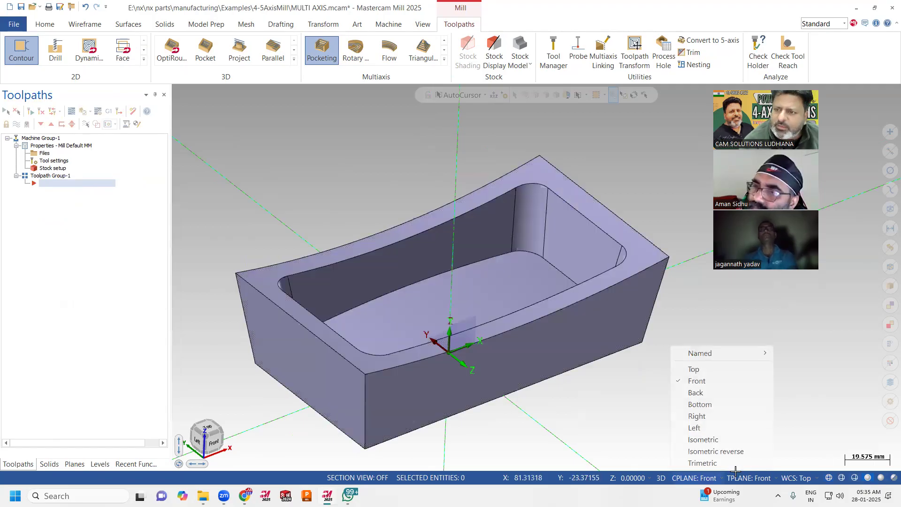
{"action": "left_click", "coordinate": [705, 369]}
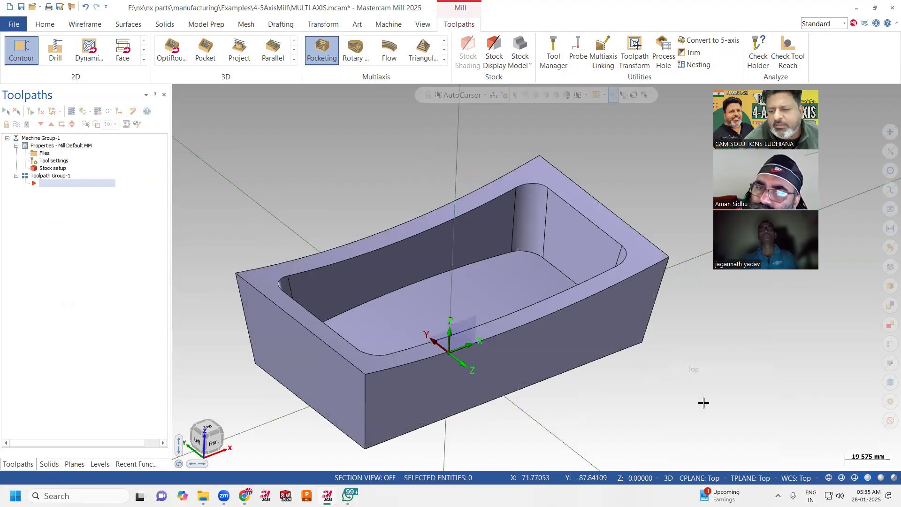
{"action": "left_click", "coordinate": [751, 477]}
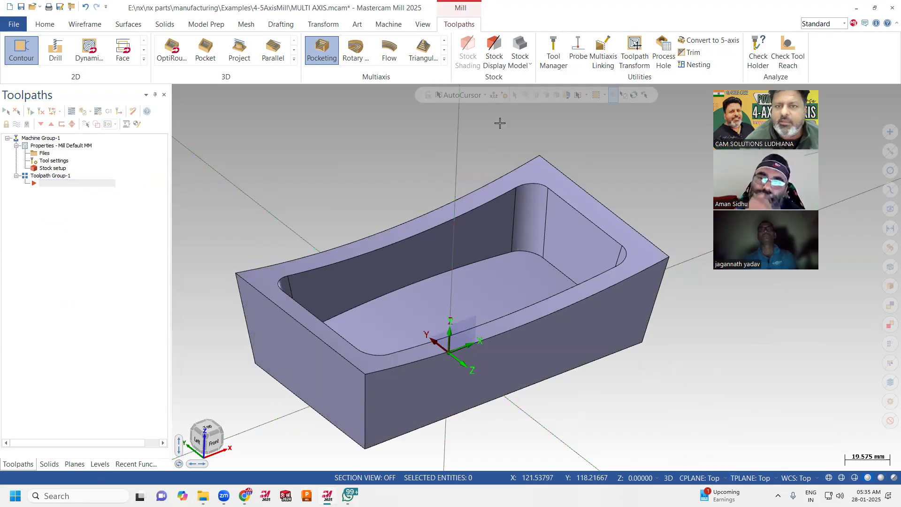
{"action": "left_click", "coordinate": [444, 59]}
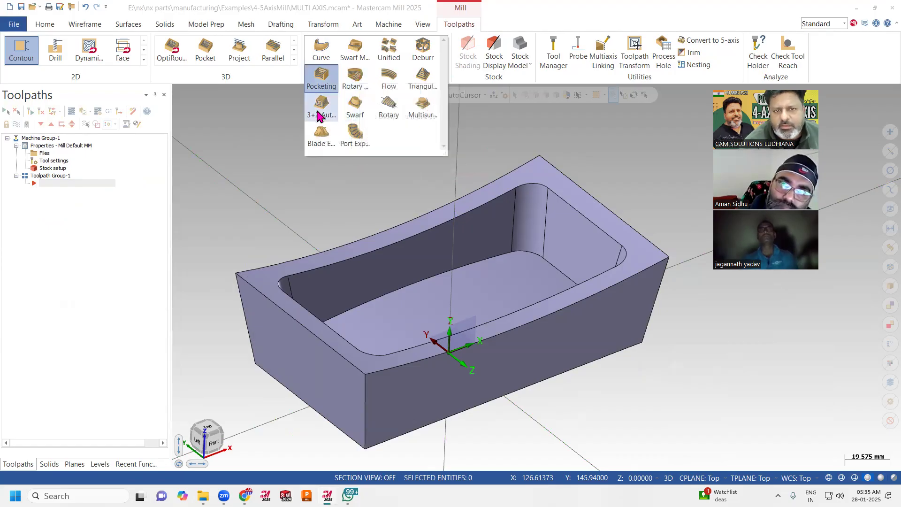
{"action": "left_click", "coordinate": [278, 218]}
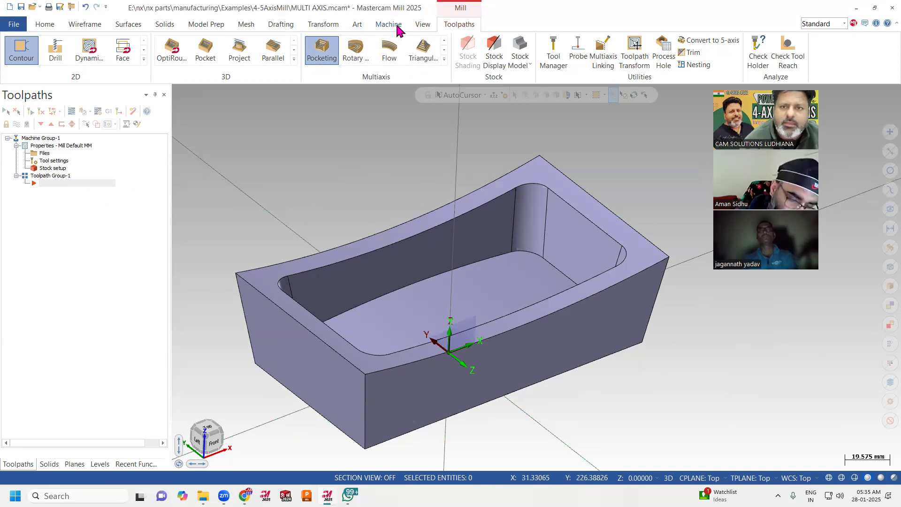
Turn the gnomon display off and on again to refresh the axis orientation.
{"action": "left_click", "coordinate": [422, 24]}
{"action": "left_click", "coordinate": [652, 51]}
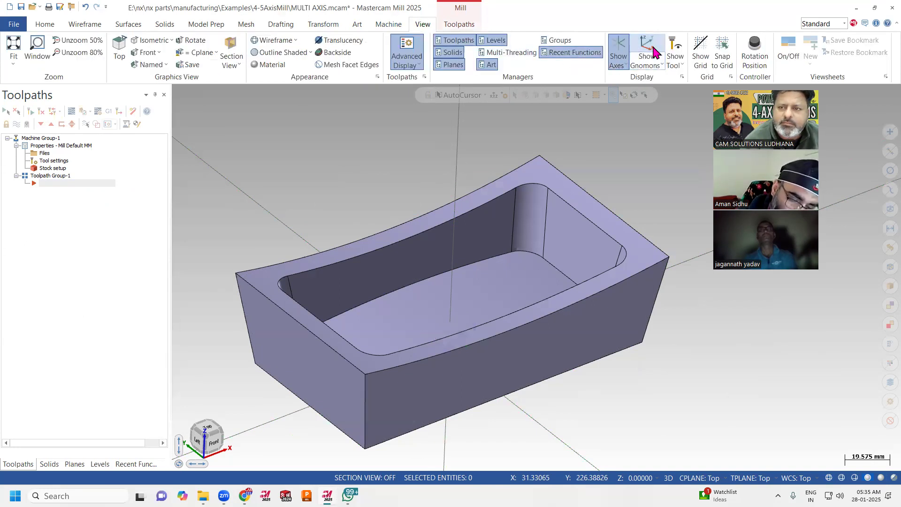
{"action": "left_click", "coordinate": [654, 51]}
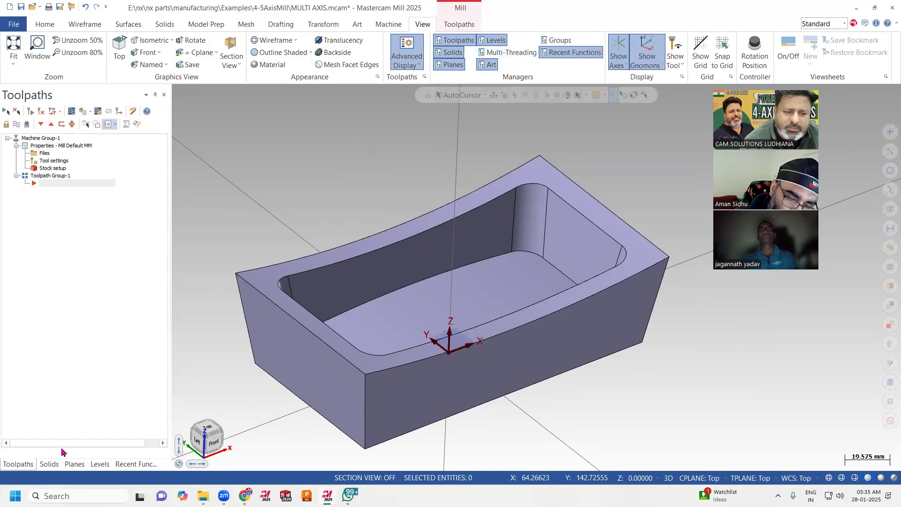
Make level 3 visible together with the Cut-Extrude1 level.
{"action": "left_click", "coordinate": [49, 464]}
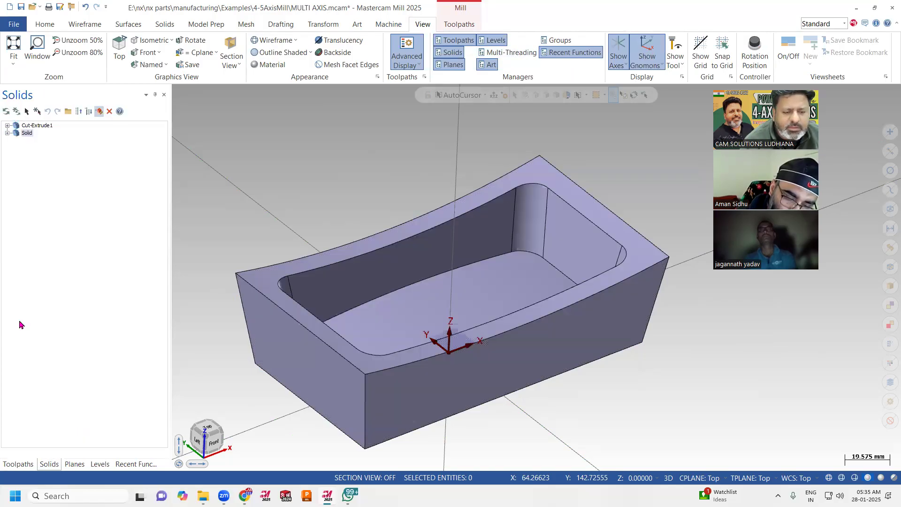
{"action": "left_click", "coordinate": [74, 464]}
{"action": "left_click", "coordinate": [100, 464]}
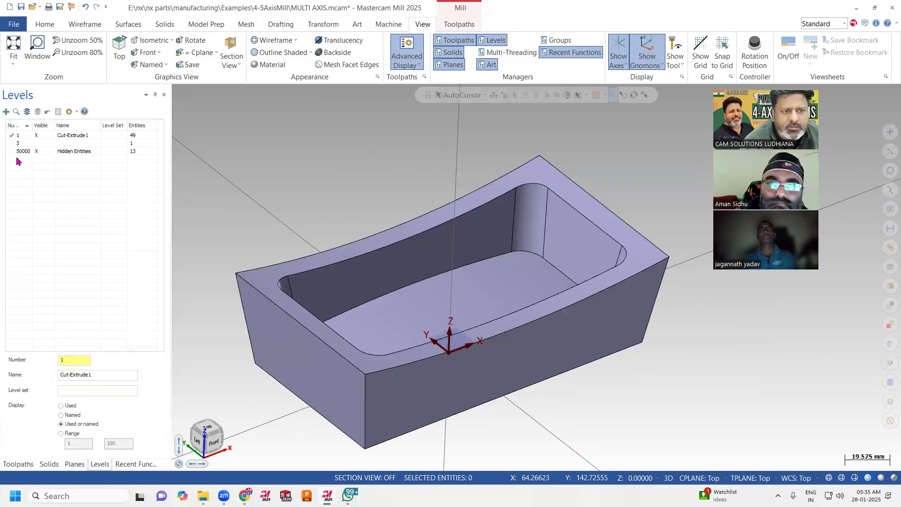
{"action": "left_click", "coordinate": [41, 145]}
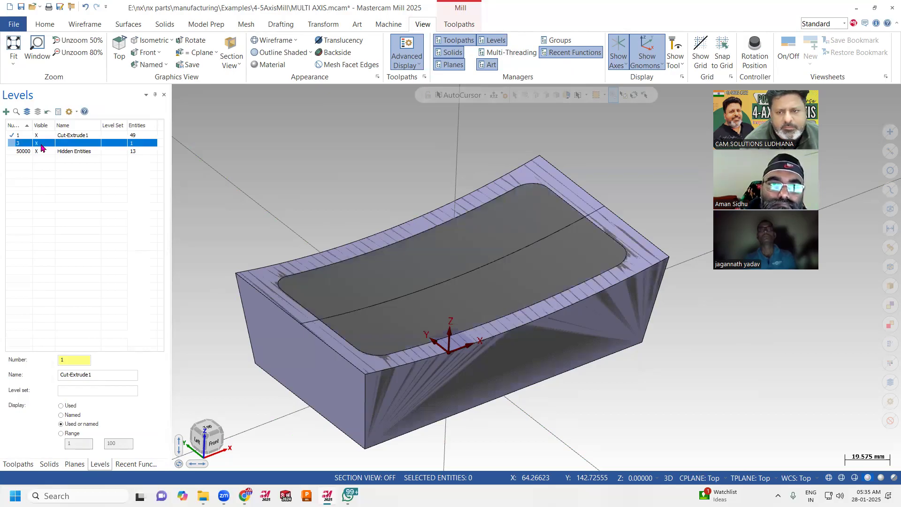
{"action": "middle_click_drag", "start_coordinate": [501, 264], "coordinate": [477, 262]}
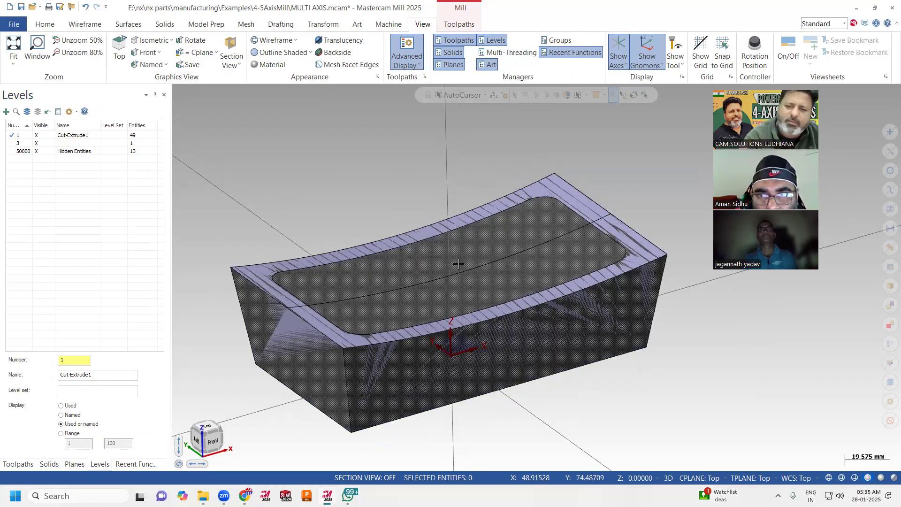
Clear the stock selection in the stock setup and assign the filled solid from level 3 as stock.
{"action": "left_click", "coordinate": [18, 463]}
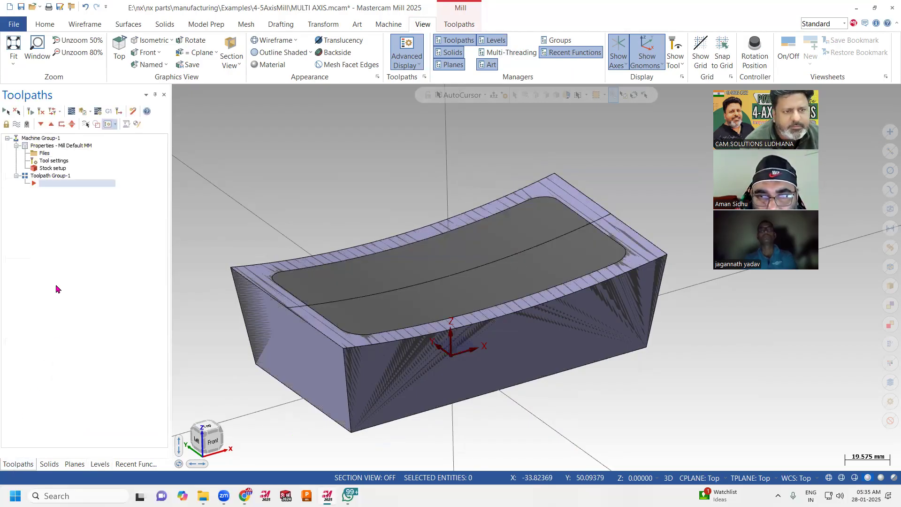
{"action": "double_click", "coordinate": [53, 168]}
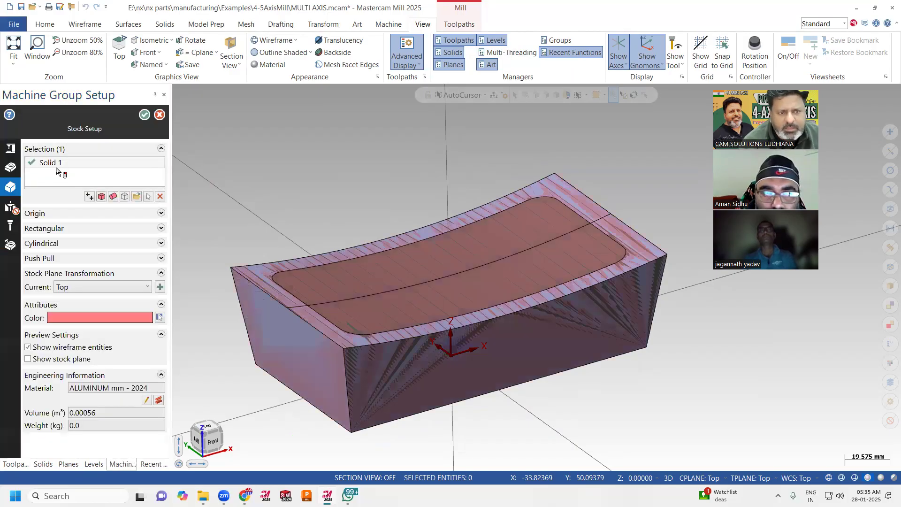
{"action": "left_click", "coordinate": [160, 196]}
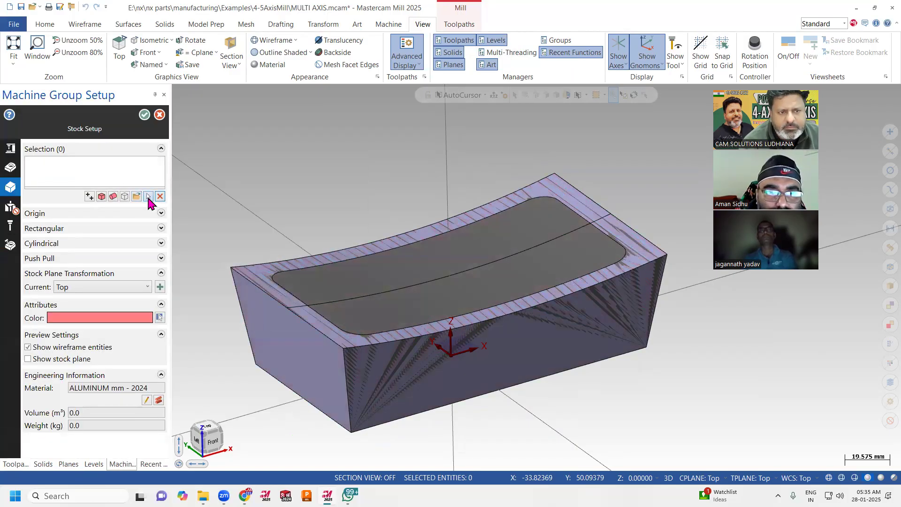
{"action": "left_click", "coordinate": [149, 196]}
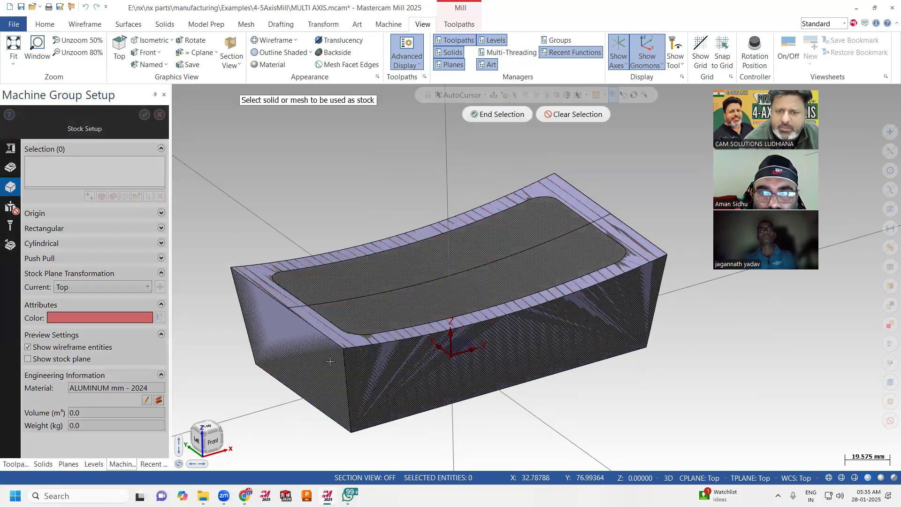
{"action": "left_click", "coordinate": [388, 278]}
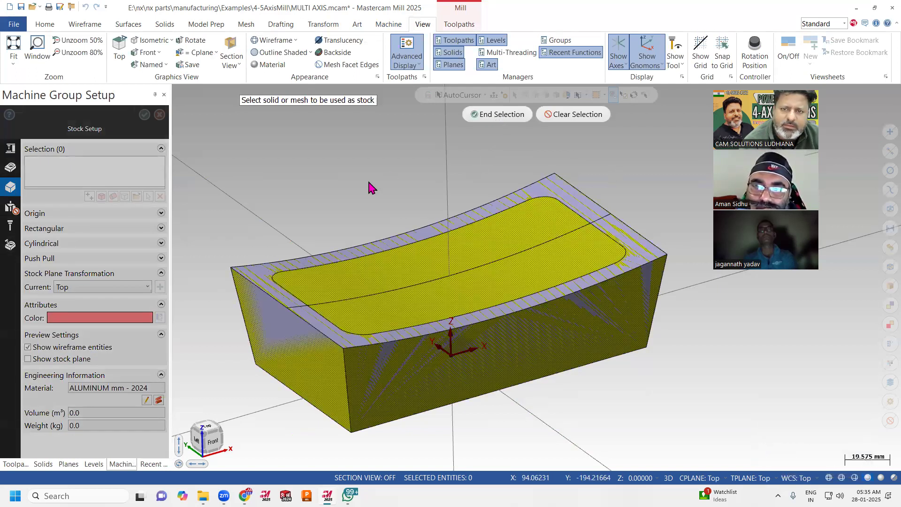
{"action": "left_click", "coordinate": [492, 114]}
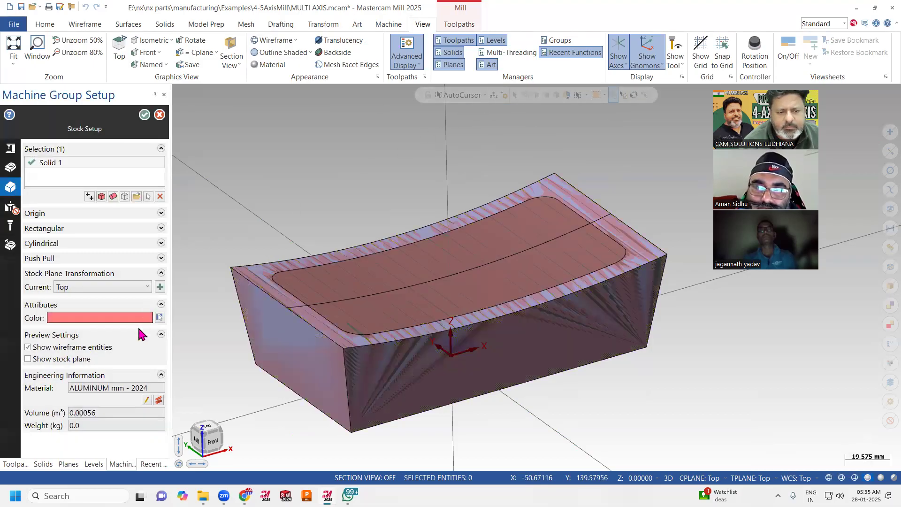
{"action": "left_click", "coordinate": [144, 115]}
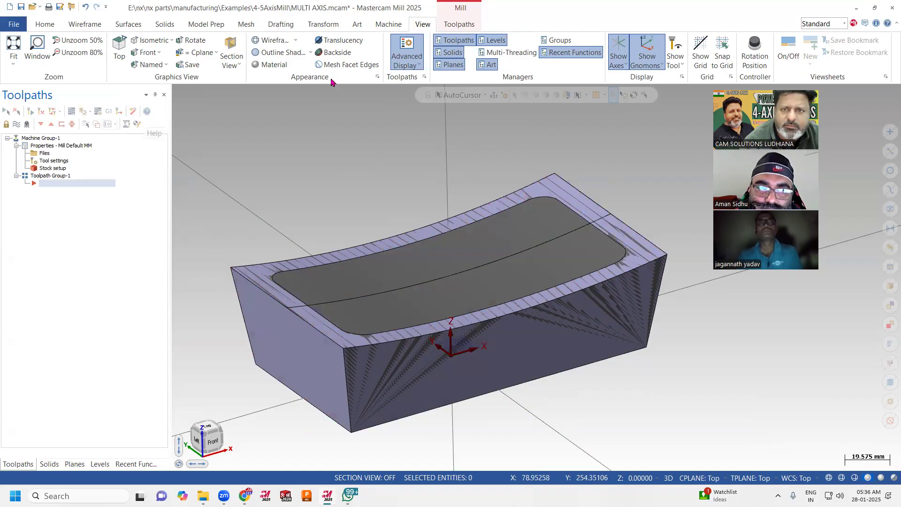
Create a multiaxis Pocketing toolpath and select tool 221, FLAT END MILL - 16.
{"action": "left_click", "coordinate": [451, 26]}
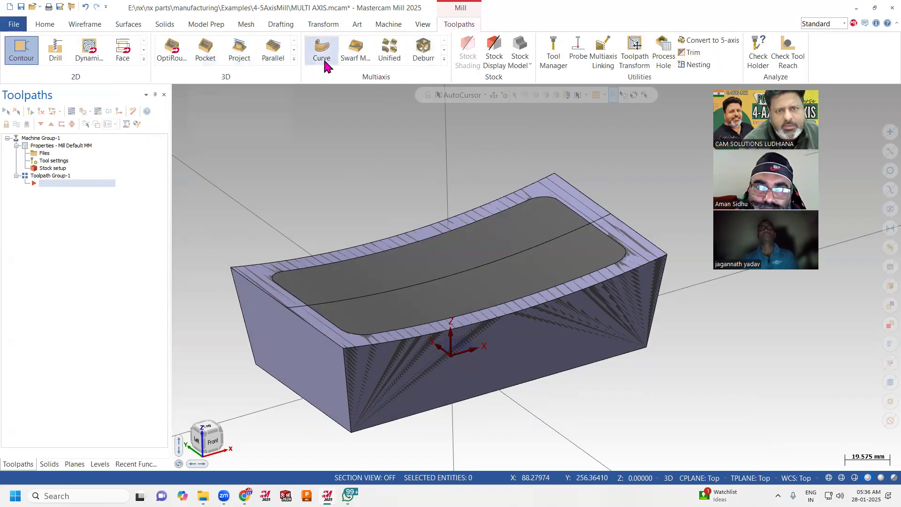
{"action": "left_click", "coordinate": [444, 58]}
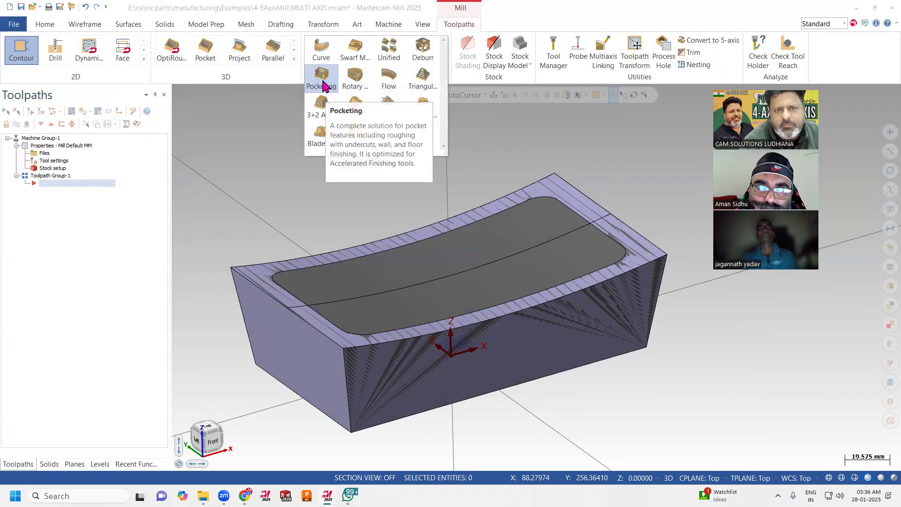
{"action": "left_click", "coordinate": [325, 87]}
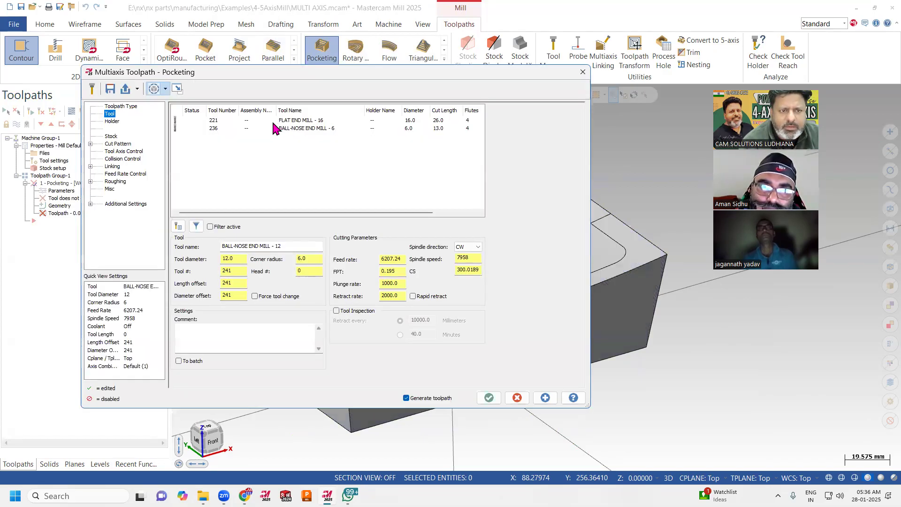
{"action": "left_click", "coordinate": [212, 121]}
Define the toolpath's stock as user selected geometry and pick the whole filled solid body.
{"action": "left_click", "coordinate": [112, 136]}
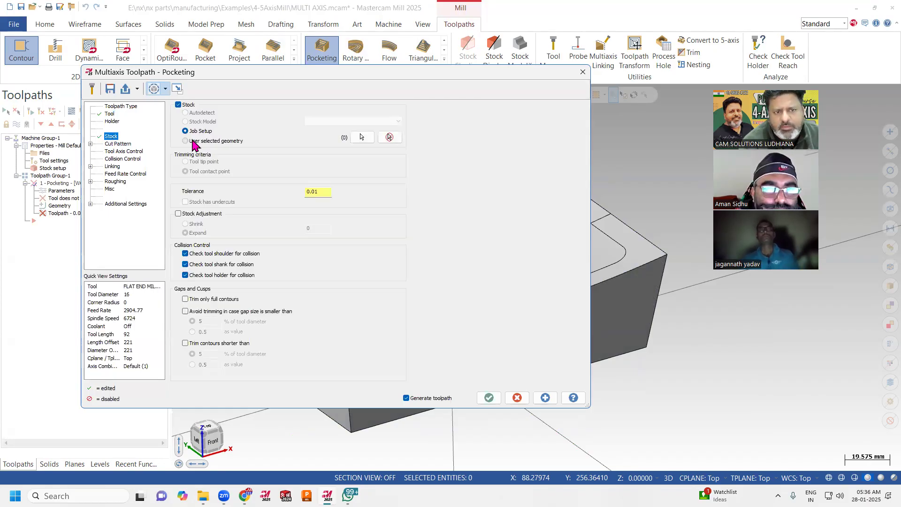
{"action": "left_click", "coordinate": [361, 137]}
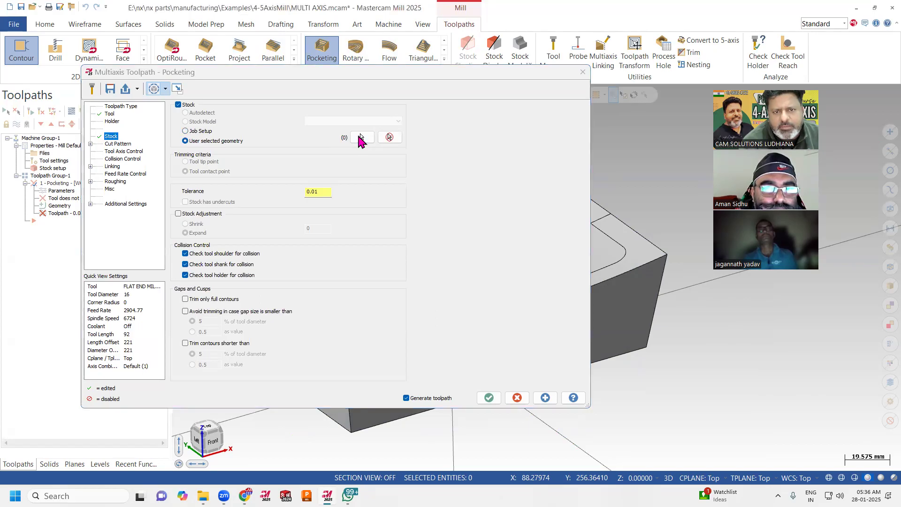
{"action": "triple_click", "coordinate": [370, 279]}
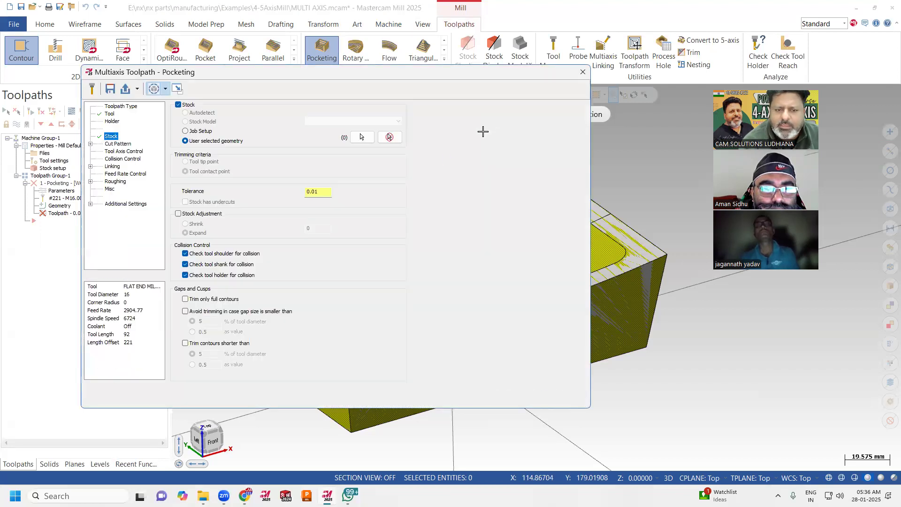
{"action": "left_click", "coordinate": [497, 114]}
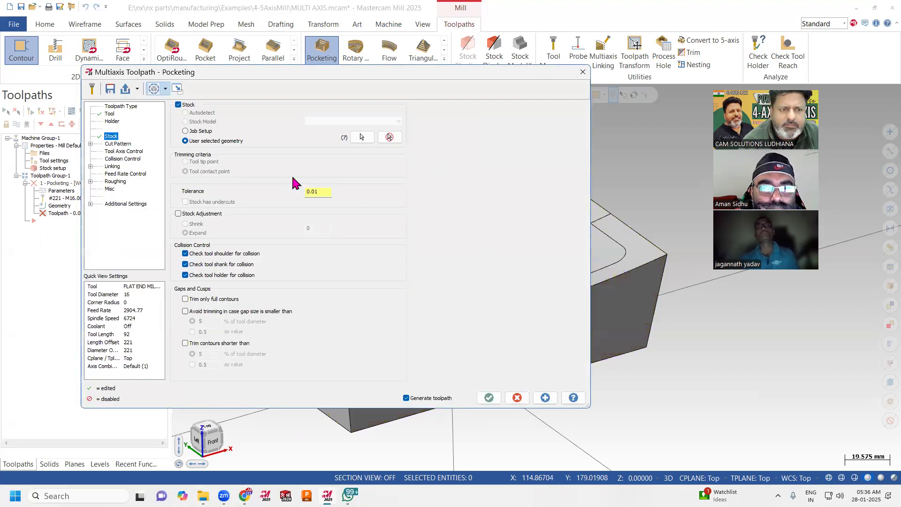
Hide level 3 and move the Pocketing dialog clear of the level list.
{"action": "left_click", "coordinate": [100, 464]}
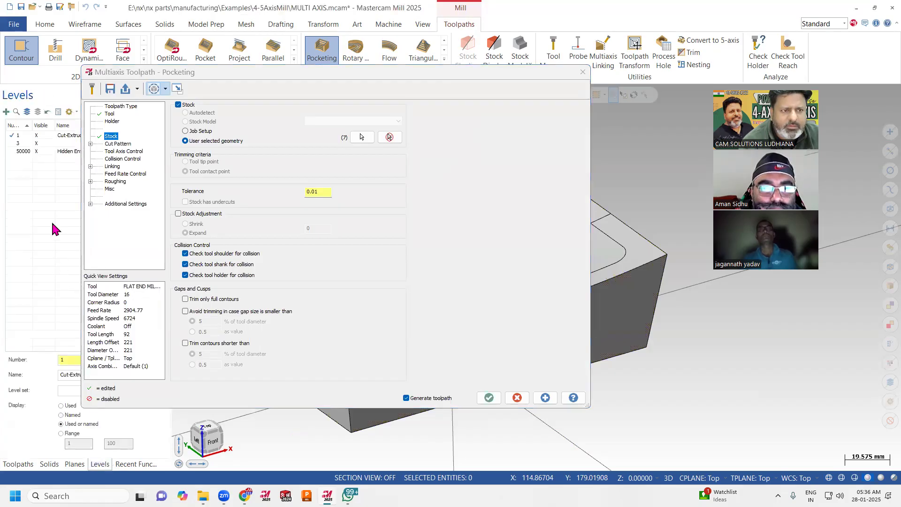
{"action": "left_click", "coordinate": [38, 143]}
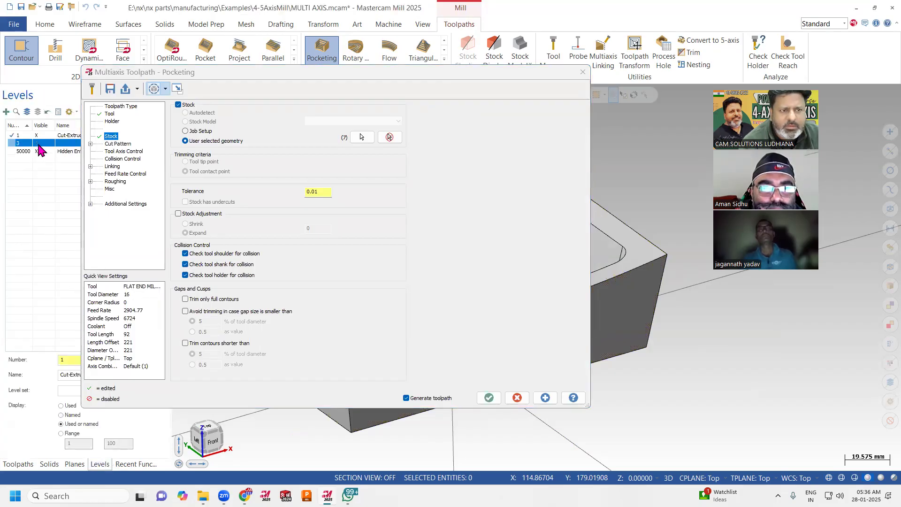
{"action": "left_click", "coordinate": [357, 76]}
{"action": "left_click_drag", "start_coordinate": [356, 78], "coordinate": [429, 76]}
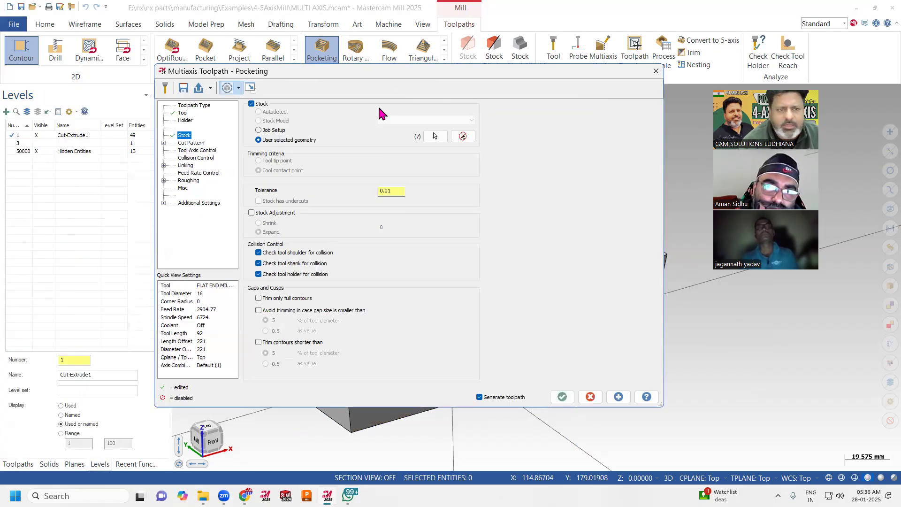
Assign the pocket's wall faces and floor face as machining geometries in the cut pattern.
{"action": "left_click", "coordinate": [198, 143]}
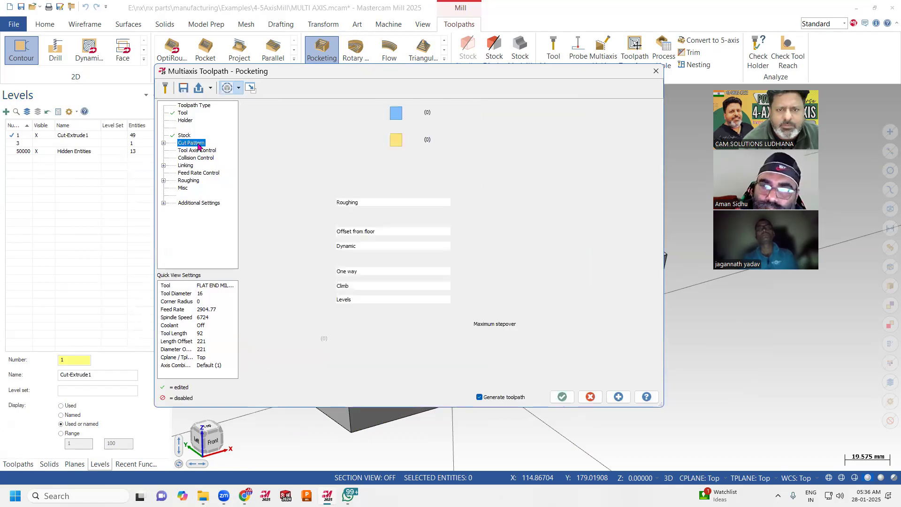
{"action": "left_click", "coordinate": [440, 112]}
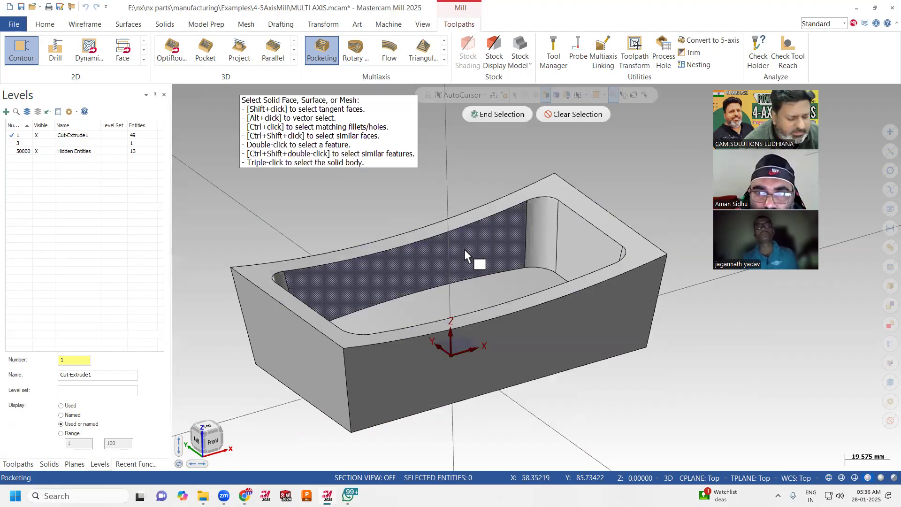
{"action": "double_click", "coordinate": [466, 254]}
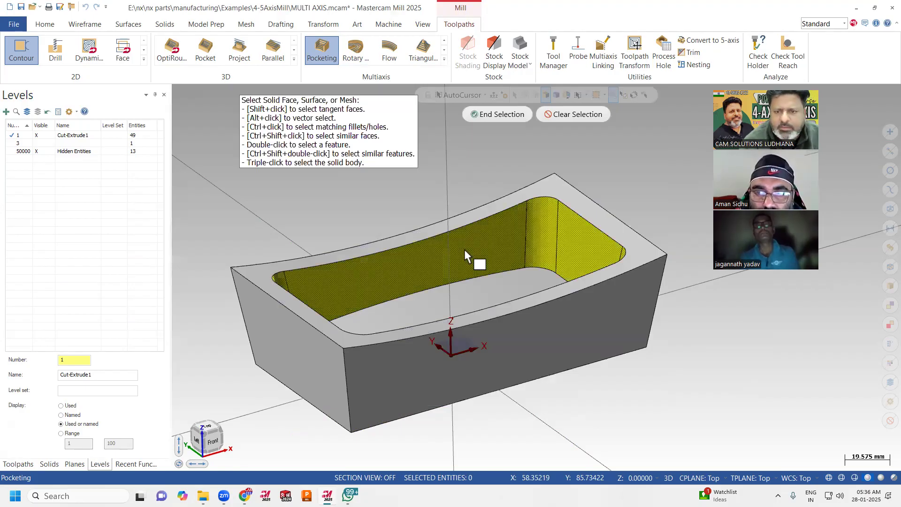
{"action": "left_click", "coordinate": [476, 296]}
{"action": "middle_click_drag", "start_coordinate": [373, 234], "coordinate": [347, 232]}
{"action": "left_click", "coordinate": [487, 115]}
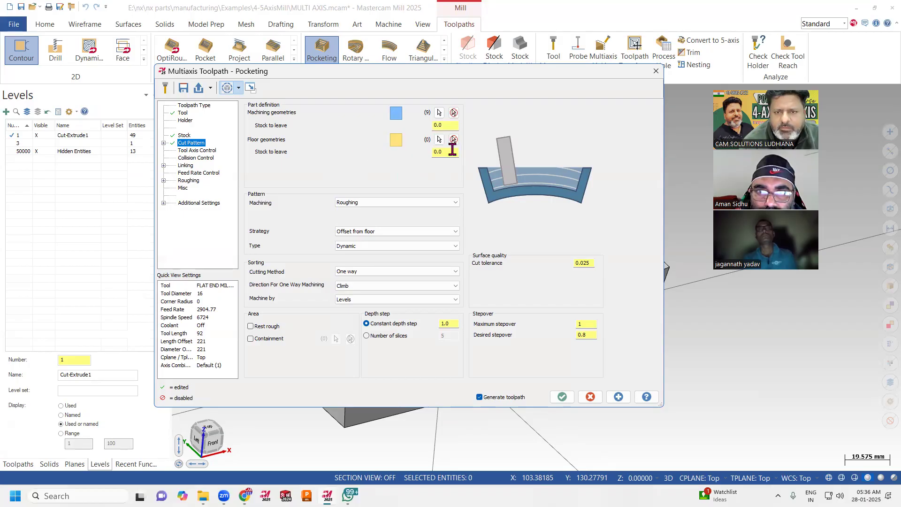
Assign the pocket's curved bottom face as the floor geometry.
{"action": "left_click", "coordinate": [439, 140]}
{"action": "left_click", "coordinate": [460, 297]}
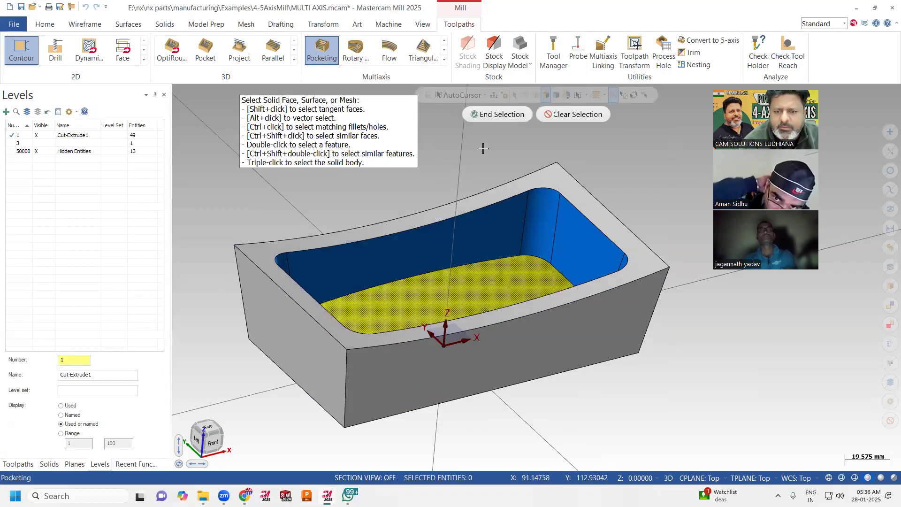
{"action": "left_click", "coordinate": [488, 114]}
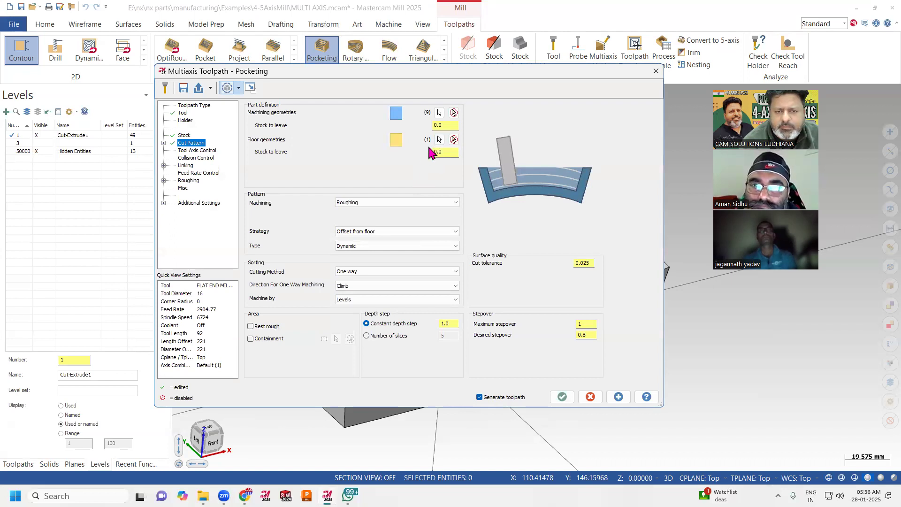
Enable containment using the pocket's upper edge loop and set the cutting method to Zigzag.
{"action": "left_click", "coordinate": [261, 341]}
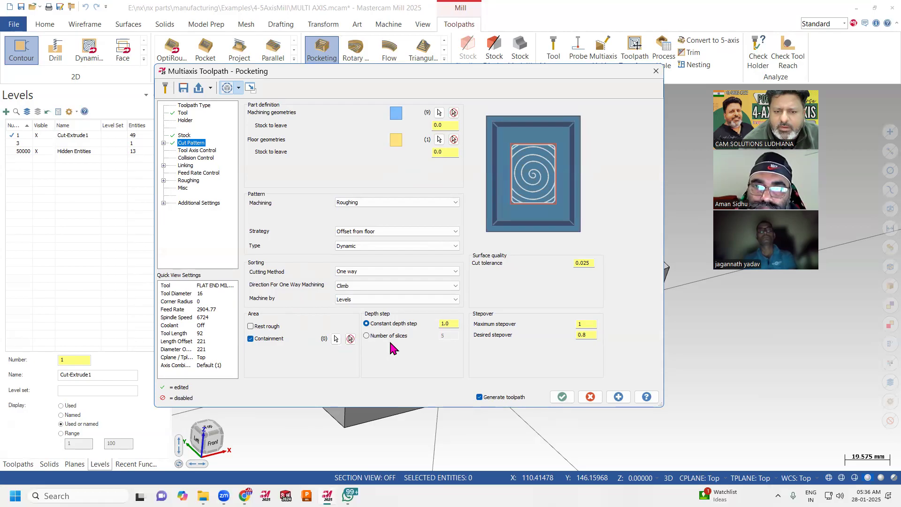
{"action": "left_click", "coordinate": [336, 340]}
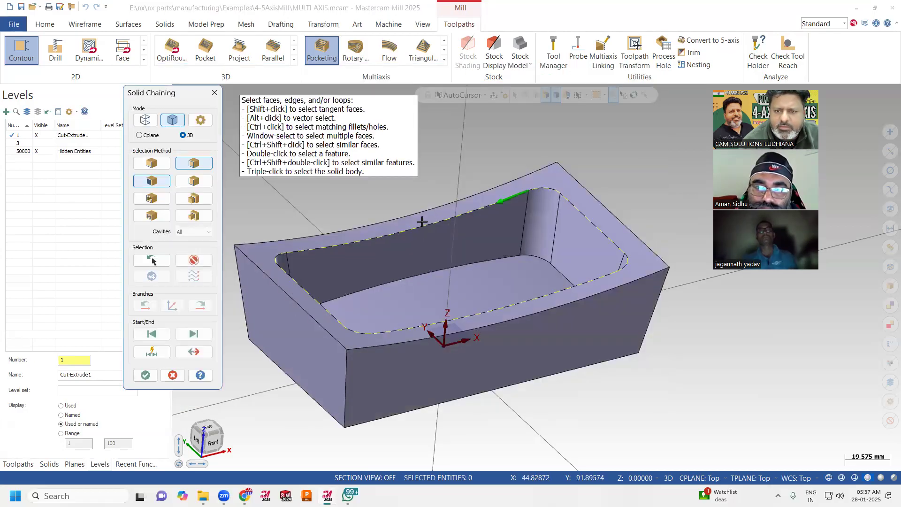
{"action": "left_click", "coordinate": [237, 324]}
{"action": "left_click", "coordinate": [146, 374]}
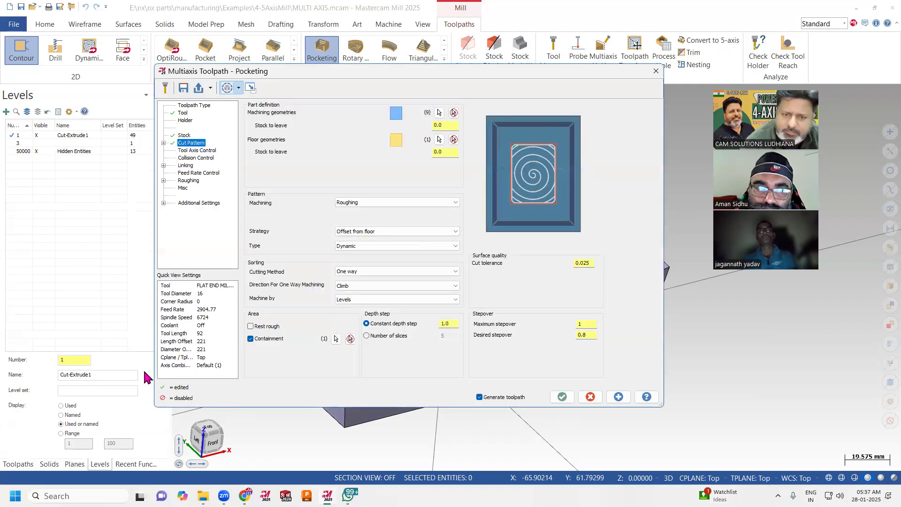
{"action": "left_click", "coordinate": [396, 271]}
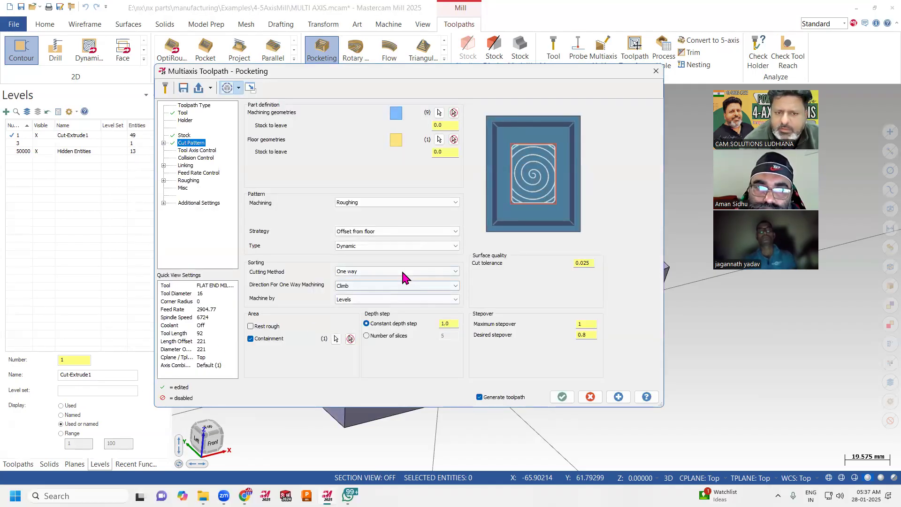
{"action": "left_click", "coordinate": [399, 285]}
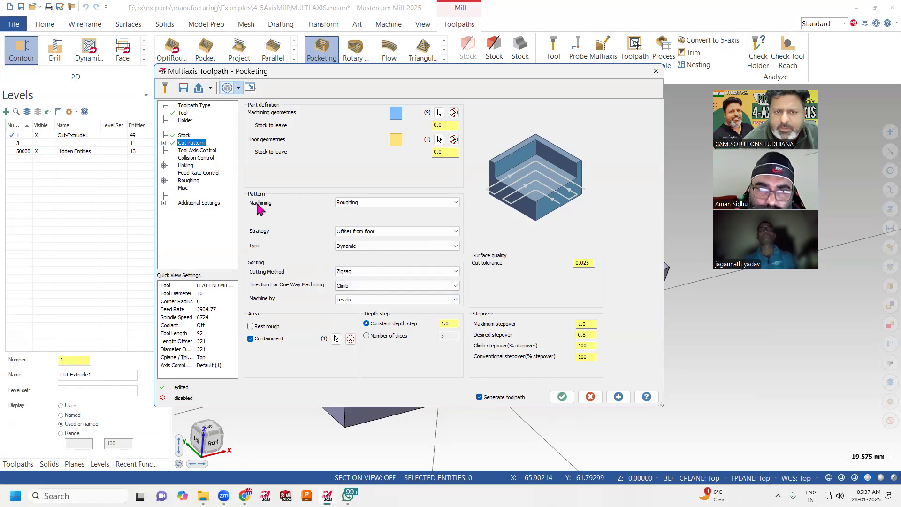
Try the Floor finishing machining pattern and return it to Roughing.
{"action": "left_click", "coordinate": [399, 203]}
{"action": "left_click", "coordinate": [389, 224]}
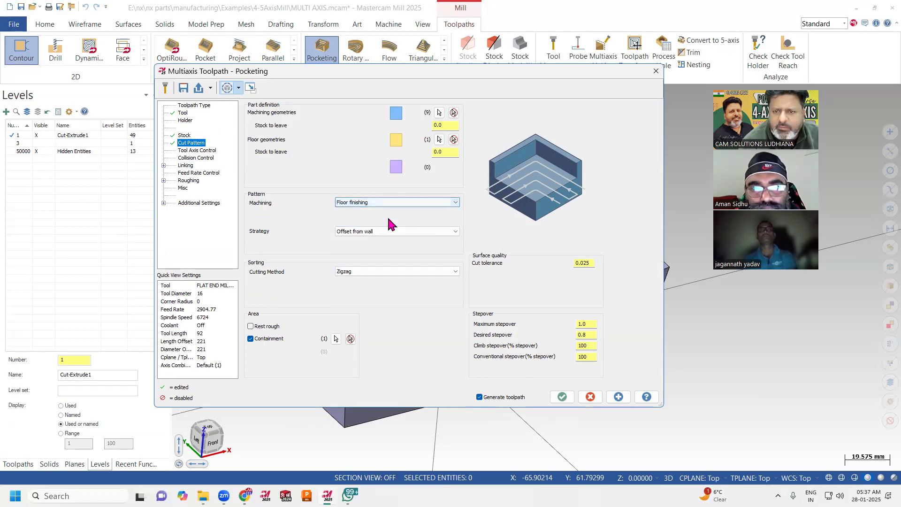
{"action": "left_click", "coordinate": [392, 203]}
{"action": "left_click", "coordinate": [391, 223]}
{"action": "left_click", "coordinate": [389, 203]}
{"action": "left_click", "coordinate": [388, 209]}
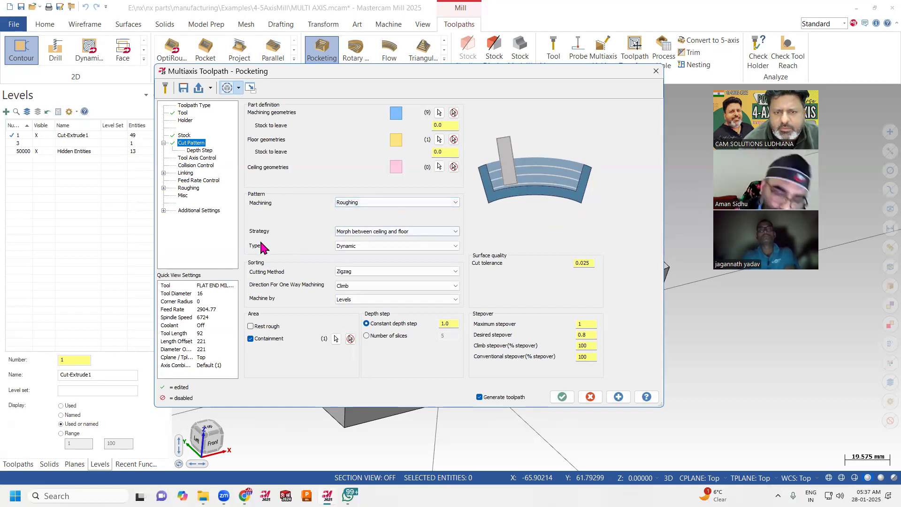
Try the Offset from floor and Offset from ceiling strategies, and set the strategy to Morph between ceiling and floor.
{"action": "left_click", "coordinate": [359, 233]}
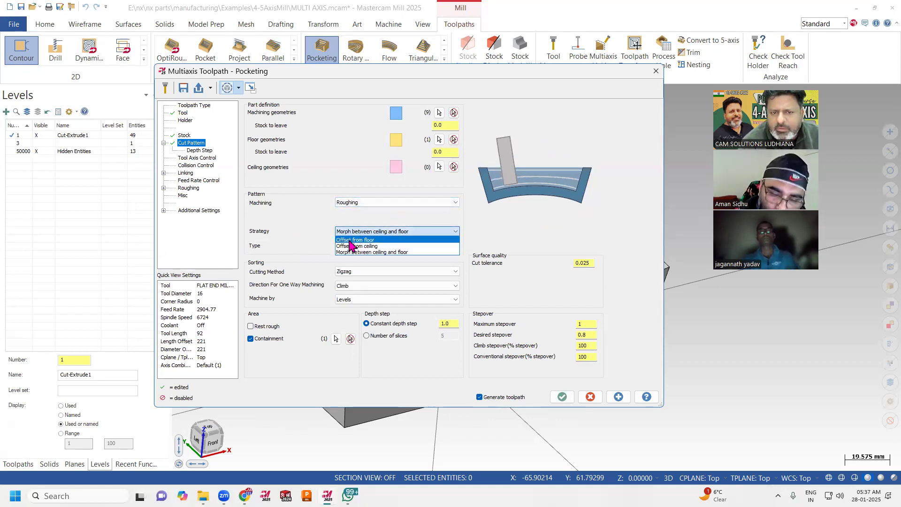
{"action": "left_click", "coordinate": [349, 241]}
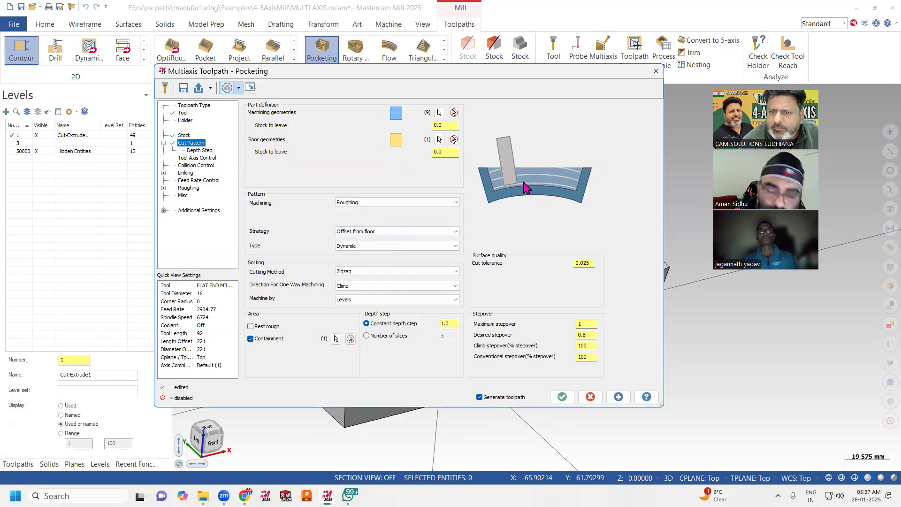
{"action": "left_click", "coordinate": [413, 232]}
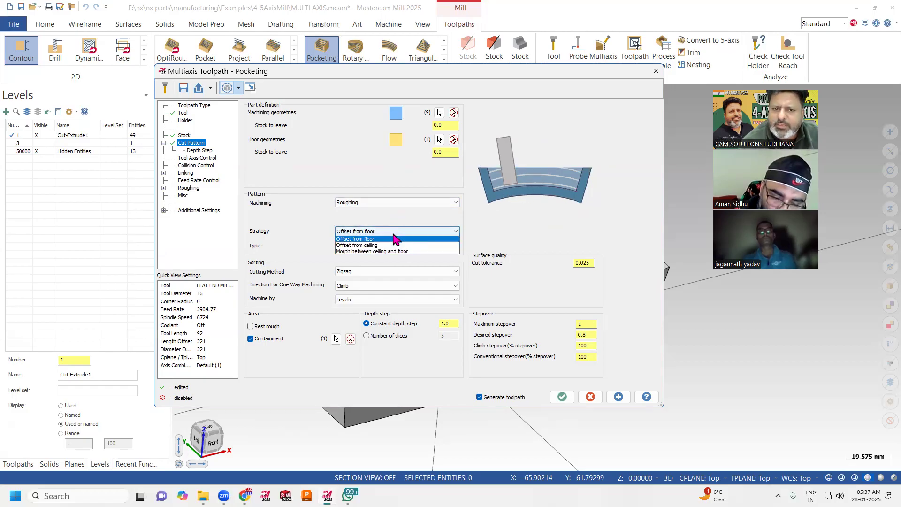
{"action": "left_click", "coordinate": [417, 238]}
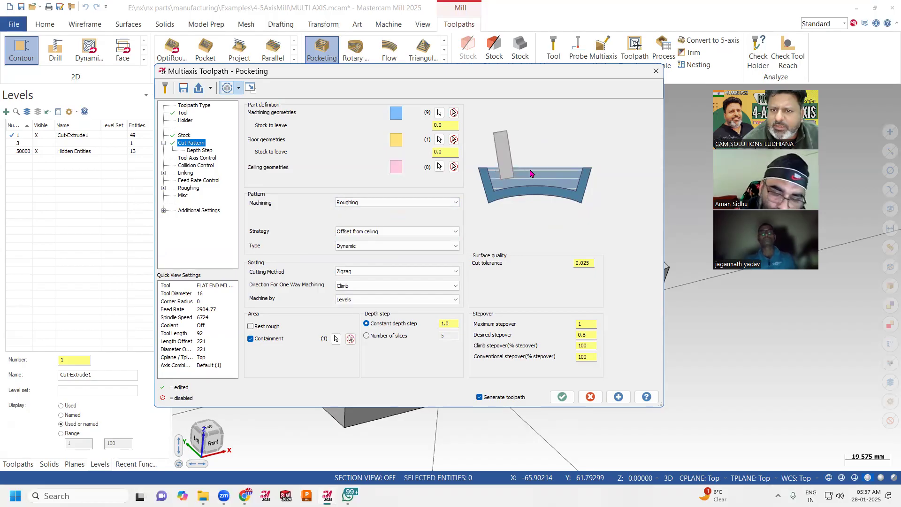
{"action": "left_click", "coordinate": [398, 233]}
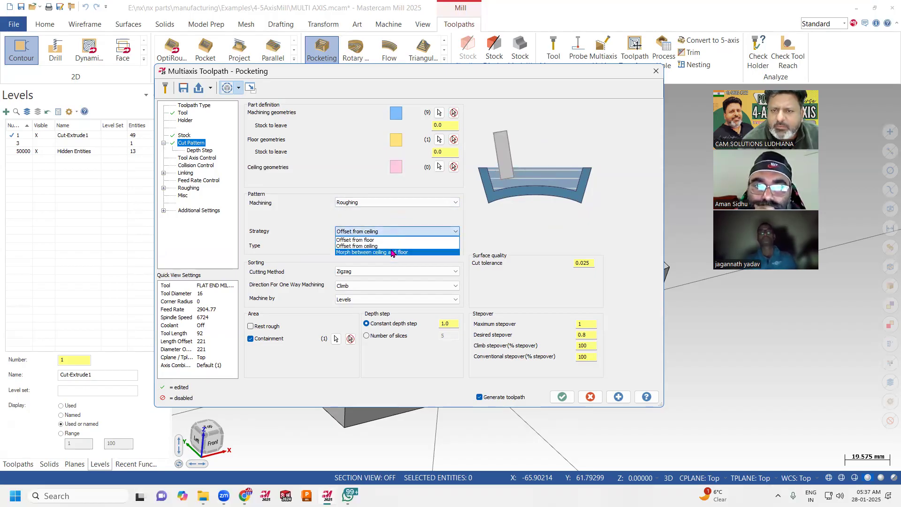
{"action": "left_click", "coordinate": [404, 242]}
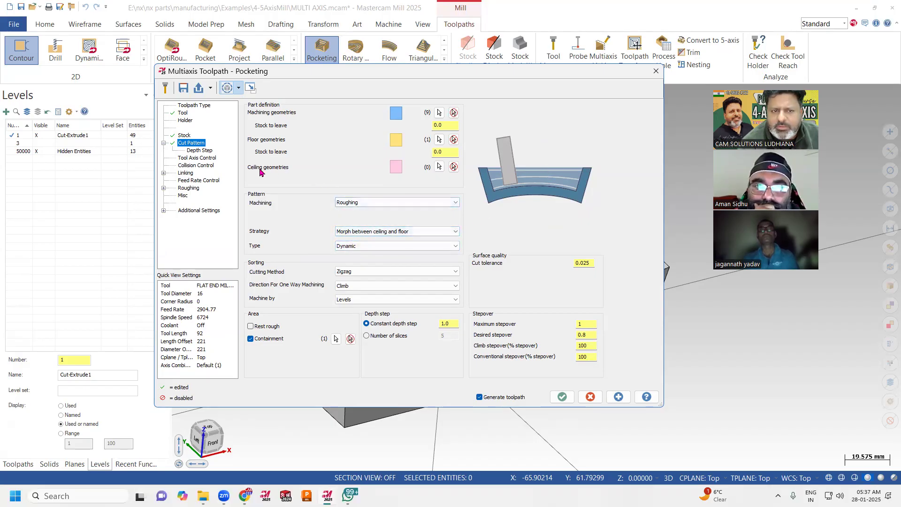
Assign the part's curved top rim face as the ceiling geometry.
{"action": "left_click", "coordinate": [439, 166]}
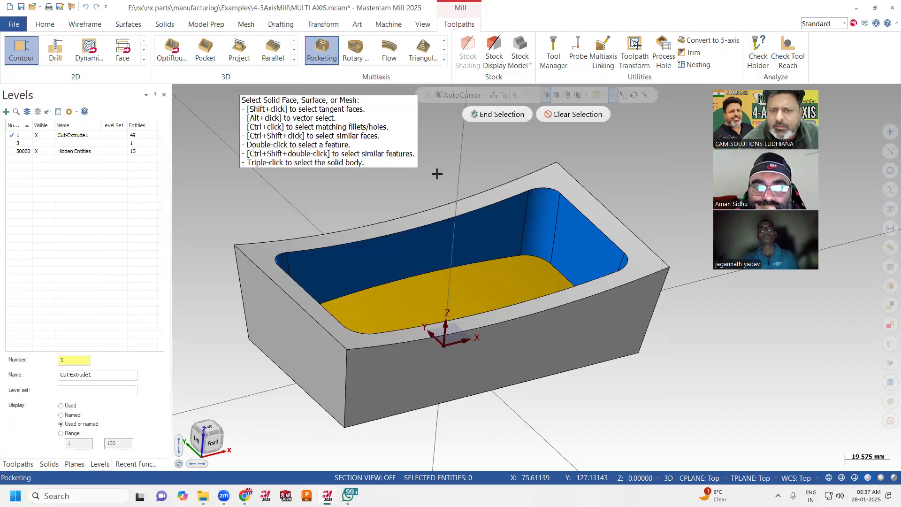
{"action": "left_click", "coordinate": [446, 217]}
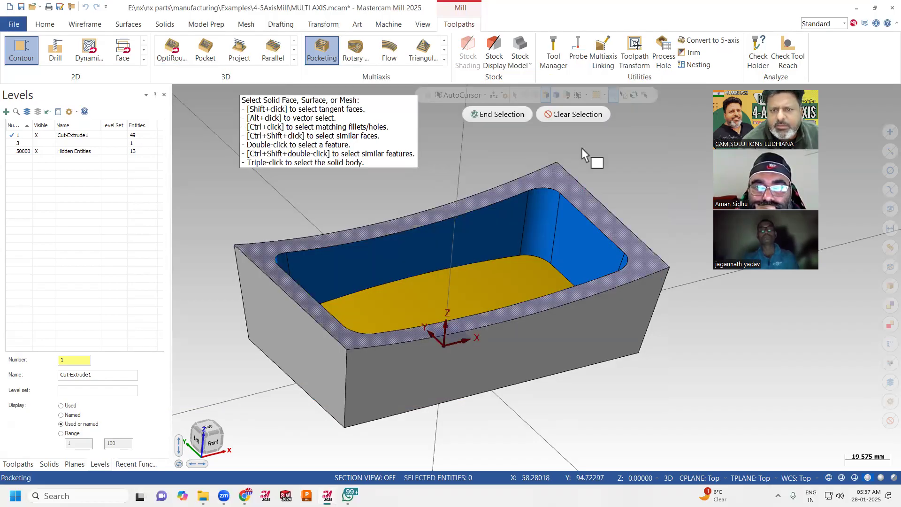
{"action": "left_click", "coordinate": [493, 114]}
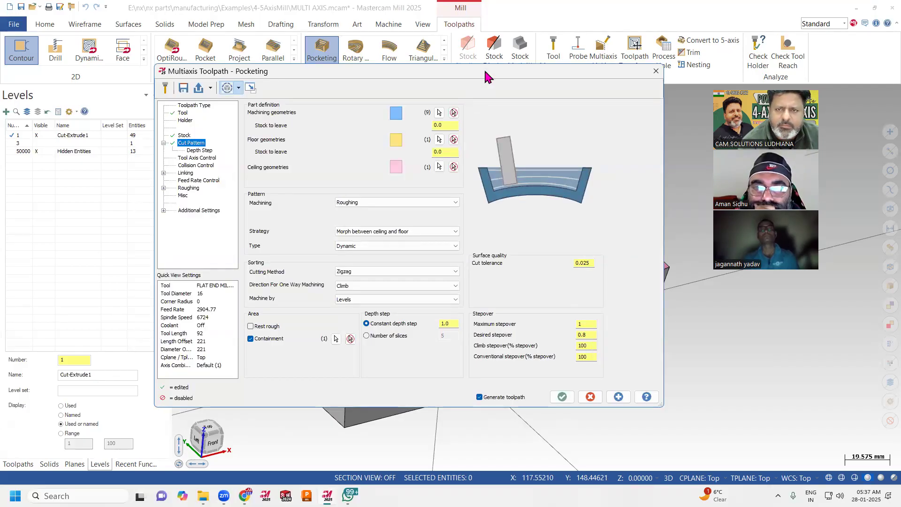
Examine the color-coded machining, floor and ceiling faces on the model alongside the cut pattern settings.
{"action": "left_click_drag", "start_coordinate": [484, 70], "coordinate": [140, 70]}
{"action": "scroll", "coordinate": [647, 189], "scroll_direction": "down", "scroll_amount": 2}
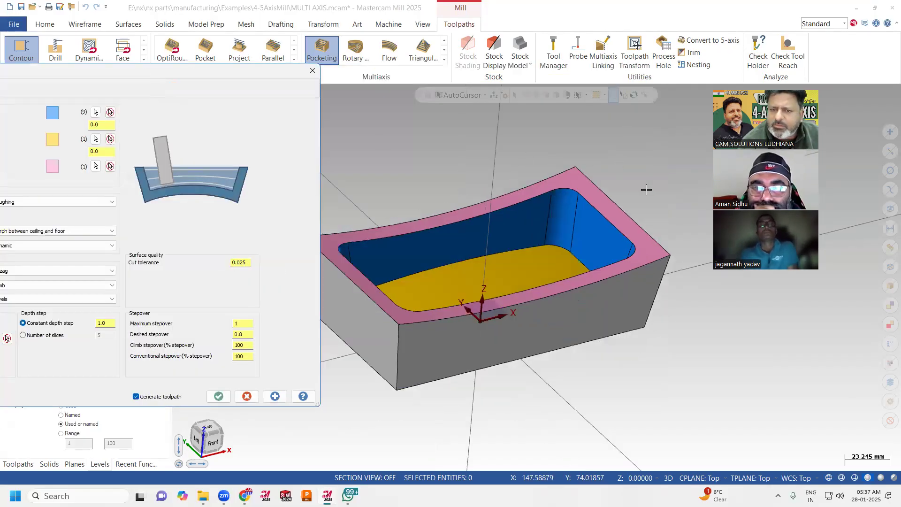
{"action": "mouse_move", "coordinate": [514, 219]}
{"action": "middle_mouse_down"}
{"action": "mouse_move", "coordinate": [498, 211]}
{"action": "mouse_move", "coordinate": [591, 227]}
{"action": "mouse_move", "coordinate": [519, 225]}
{"action": "middle_mouse_up"}
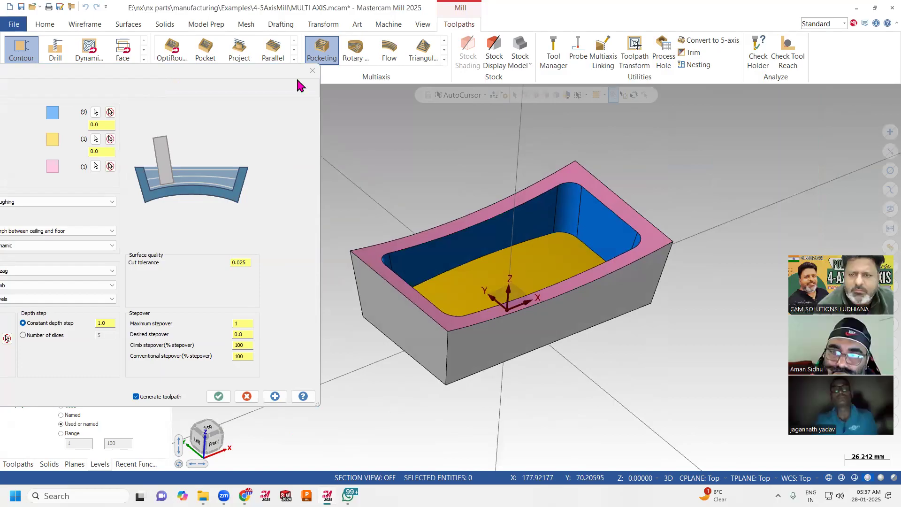
{"action": "scroll", "coordinate": [776, 200], "scroll_direction": "down", "scroll_amount": 3}
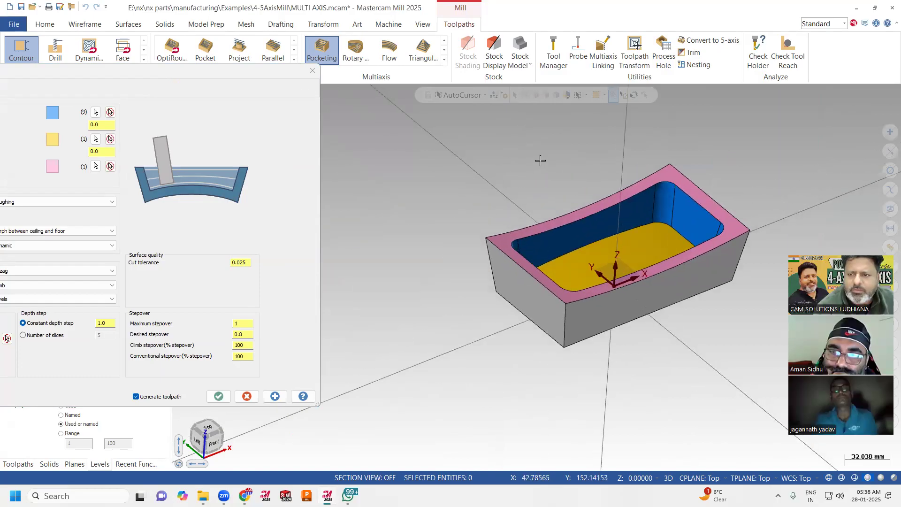
{"action": "scroll", "coordinate": [541, 162], "scroll_direction": "up", "scroll_amount": 2}
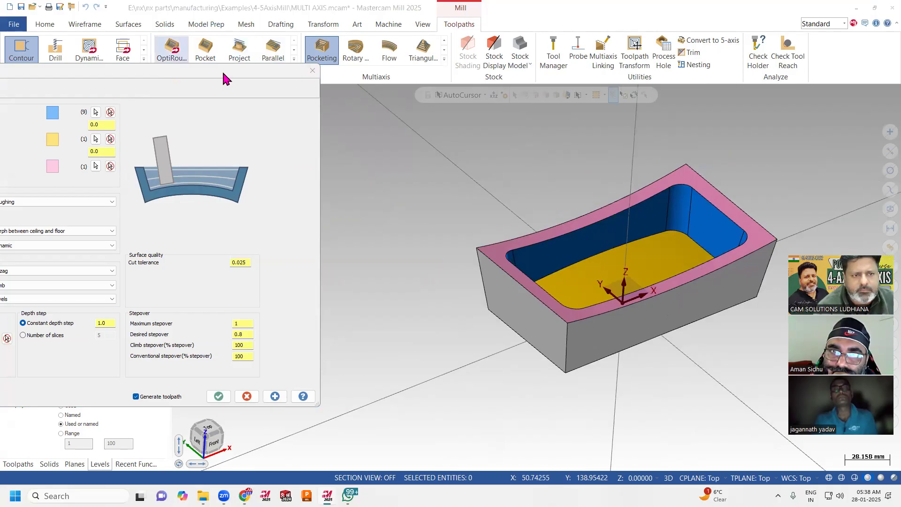
{"action": "left_click_drag", "start_coordinate": [225, 78], "coordinate": [426, 67]}
{"action": "scroll", "coordinate": [597, 264], "scroll_direction": "up", "scroll_amount": 2}
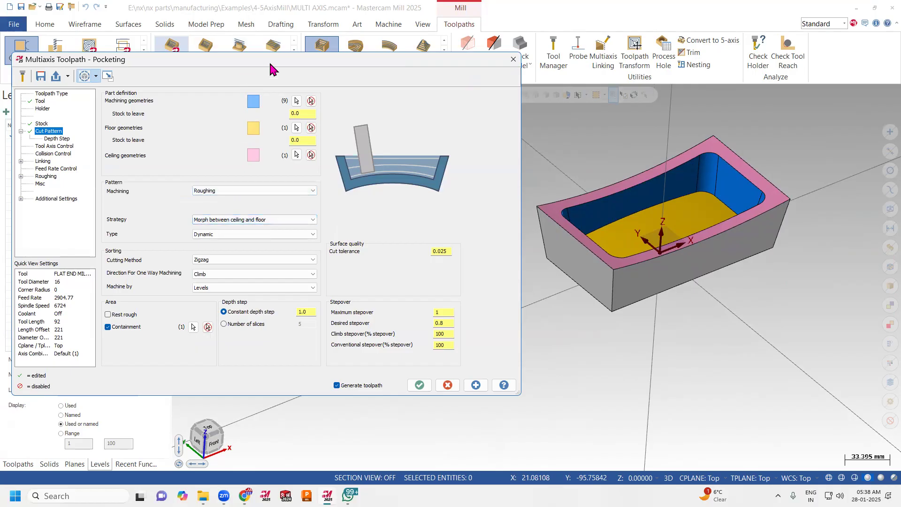
{"action": "left_click_drag", "start_coordinate": [270, 64], "coordinate": [280, 66]}
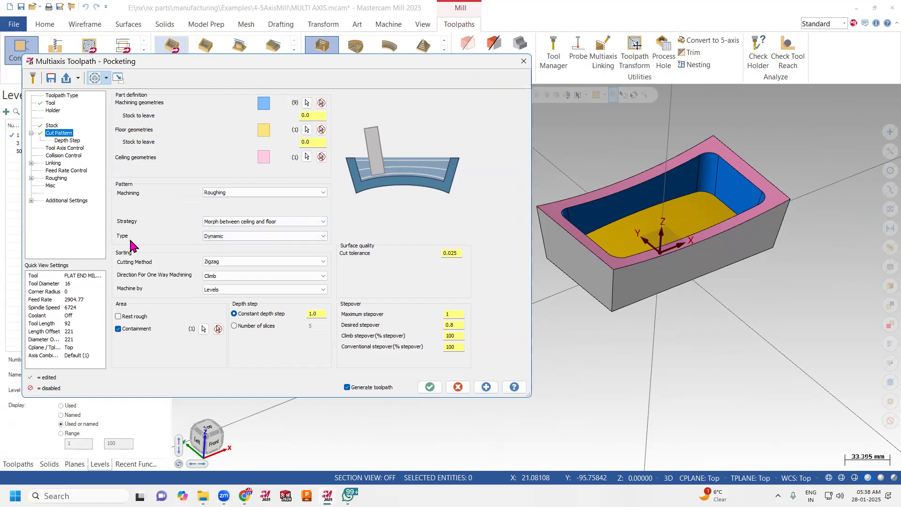
Change the roughing pattern type from Dynamic to Offset.
{"action": "left_click", "coordinate": [238, 235]}
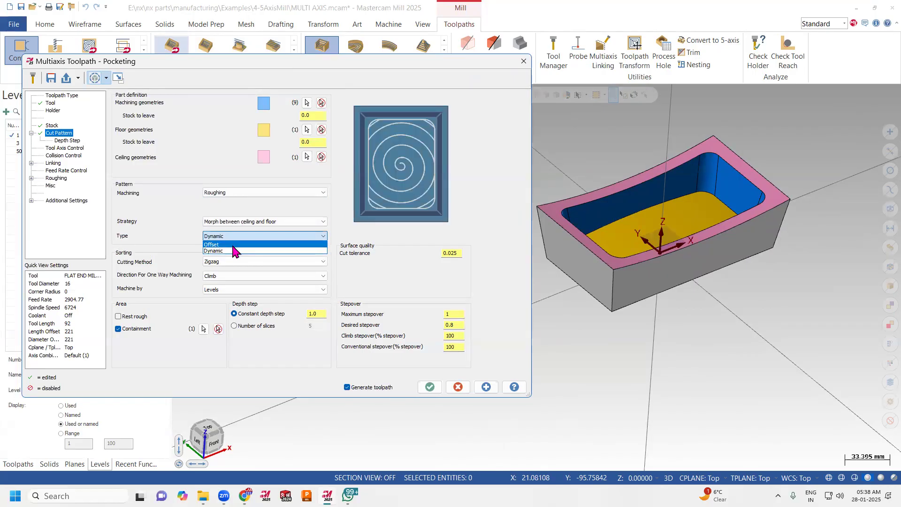
{"action": "left_click", "coordinate": [232, 244]}
{"action": "left_click", "coordinate": [232, 236]}
{"action": "left_click", "coordinate": [230, 236]}
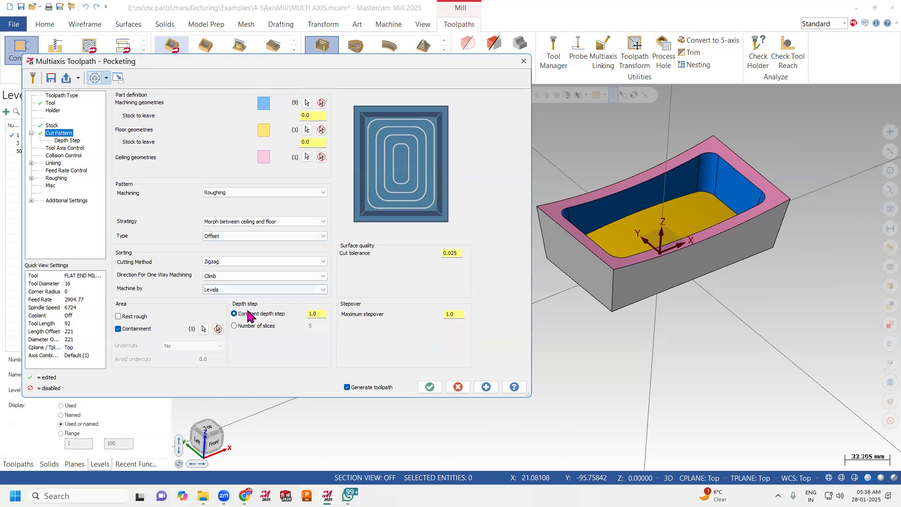
Set the maximum stepover to 4.0 mm, keep the constant depth step of 1.0 mm, and generate the Pocketing toolpath.
{"action": "left_click", "coordinate": [458, 315]}
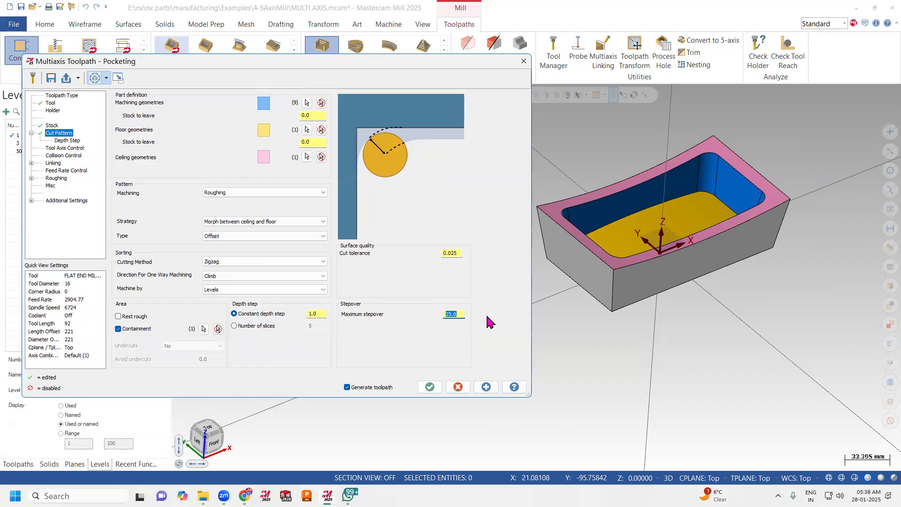
{"action": "left_click", "coordinate": [50, 104]}
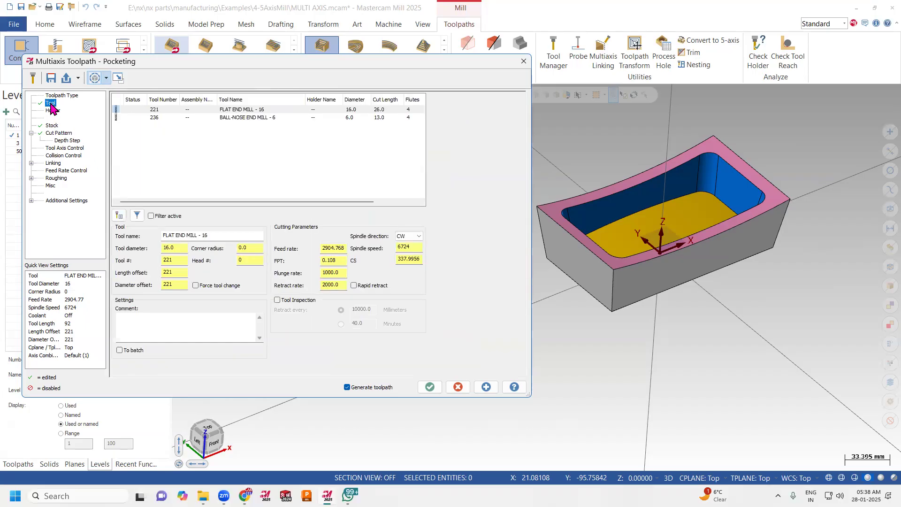
{"action": "left_click", "coordinate": [59, 133]}
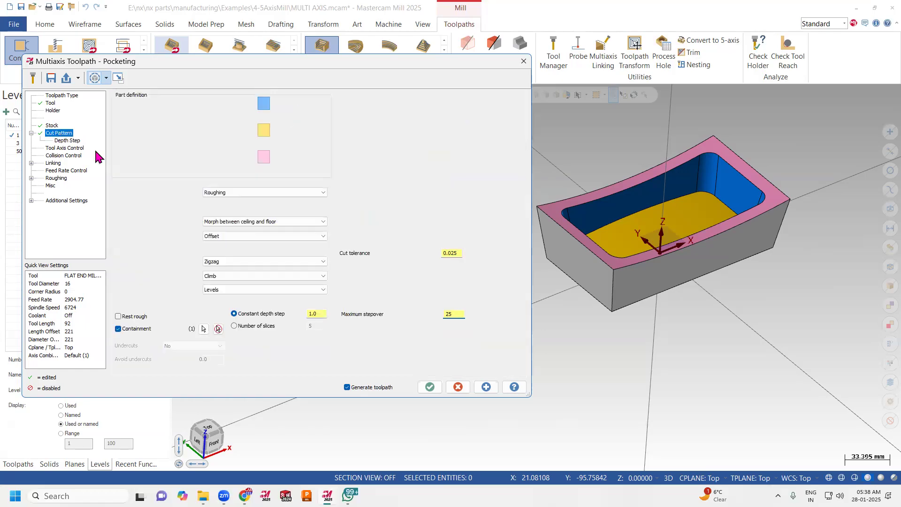
{"action": "left_click", "coordinate": [455, 314]}
{"action": "type", "text": "4.0"}
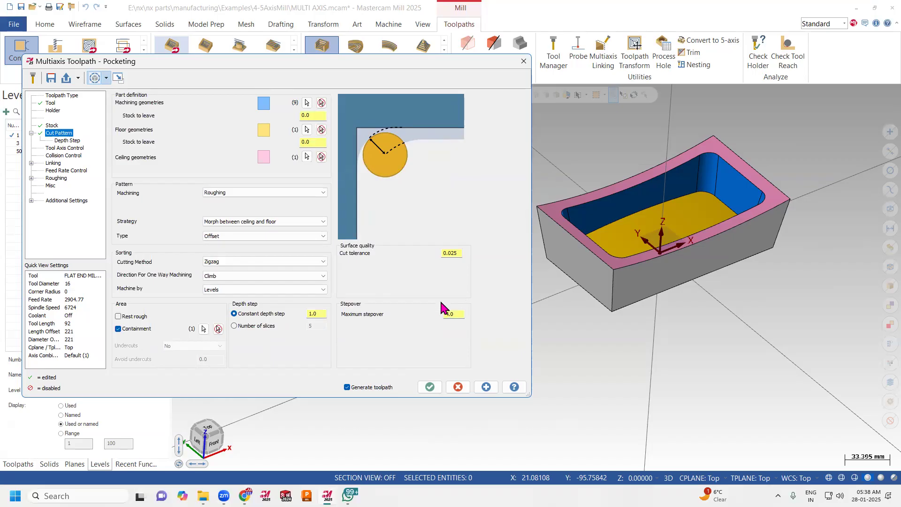
{"action": "left_click", "coordinate": [316, 313]}
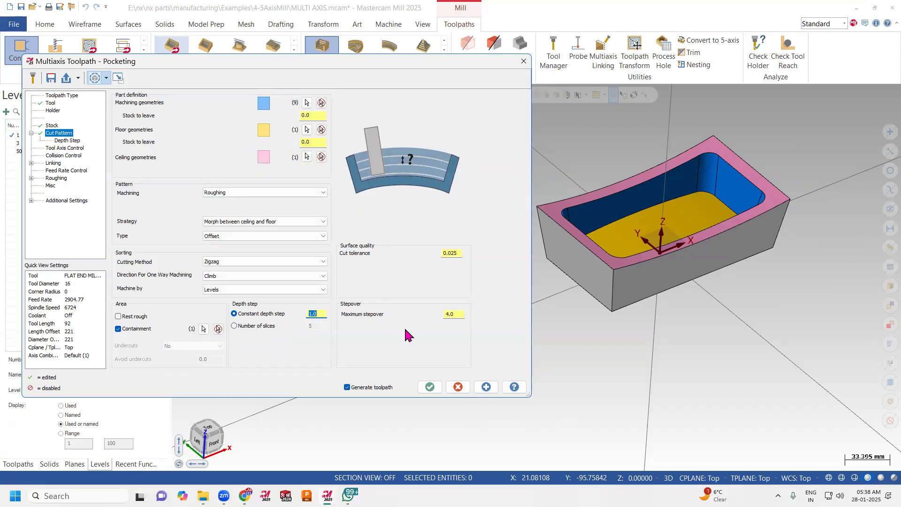
{"action": "left_click", "coordinate": [430, 387]}
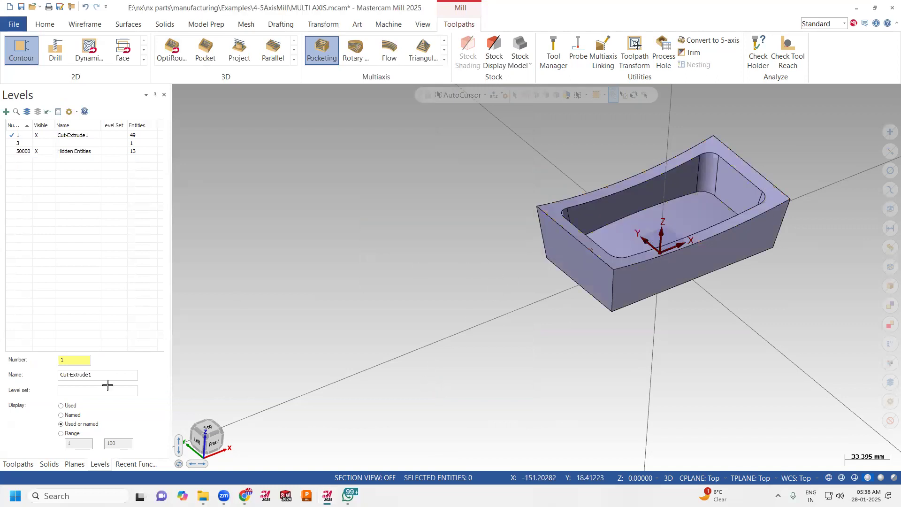
Check the Pocketing toolpath's calculation progress in the Toolpaths manager and the Multi-Threading Manager.
{"action": "left_click", "coordinate": [18, 464]}
{"action": "scroll", "coordinate": [591, 252], "scroll_direction": "up", "scroll_amount": 3}
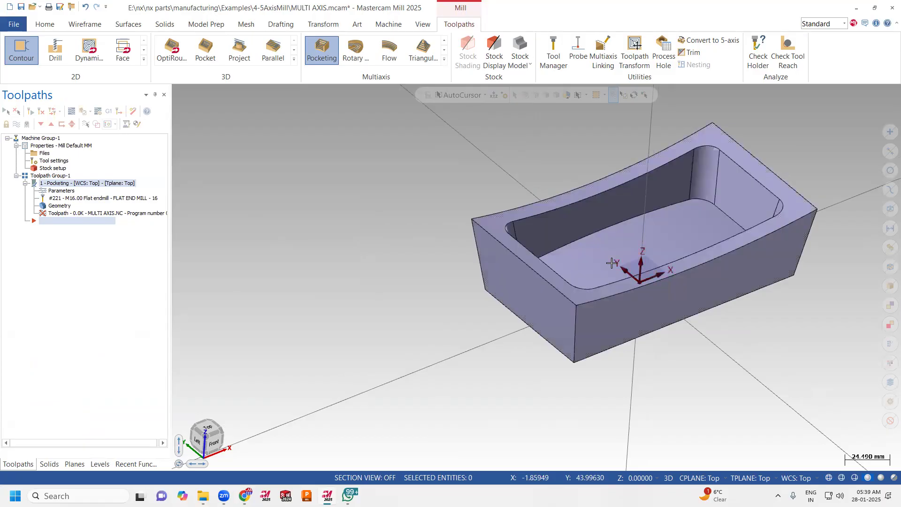
{"action": "scroll", "coordinate": [712, 123], "scroll_direction": "up", "scroll_amount": 3}
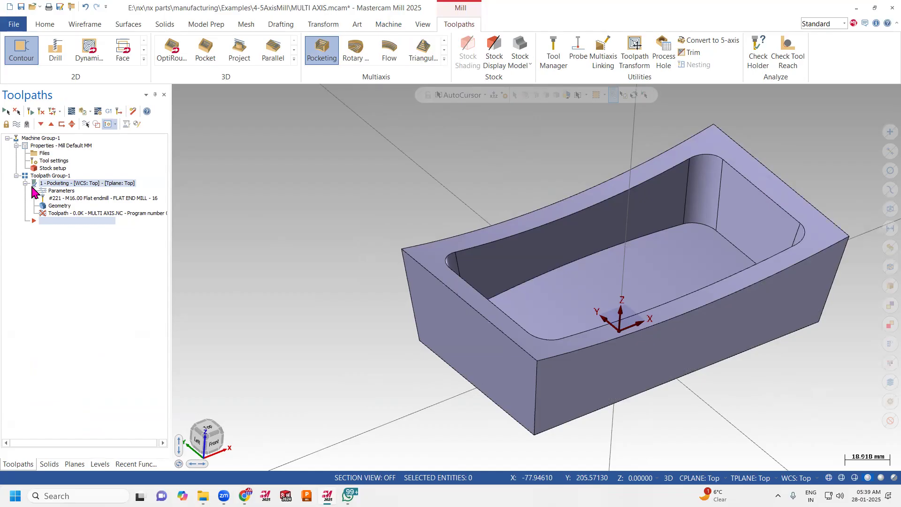
{"action": "left_click", "coordinate": [424, 26]}
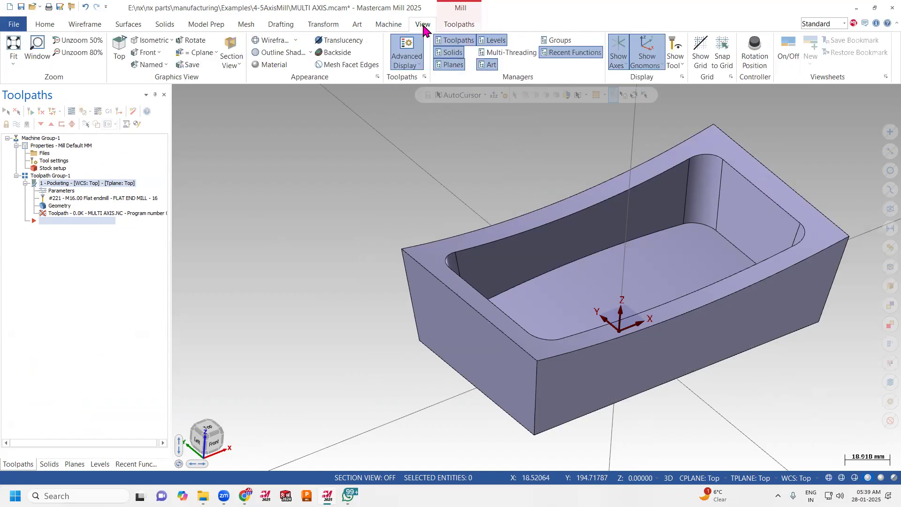
{"action": "left_click", "coordinate": [507, 52]}
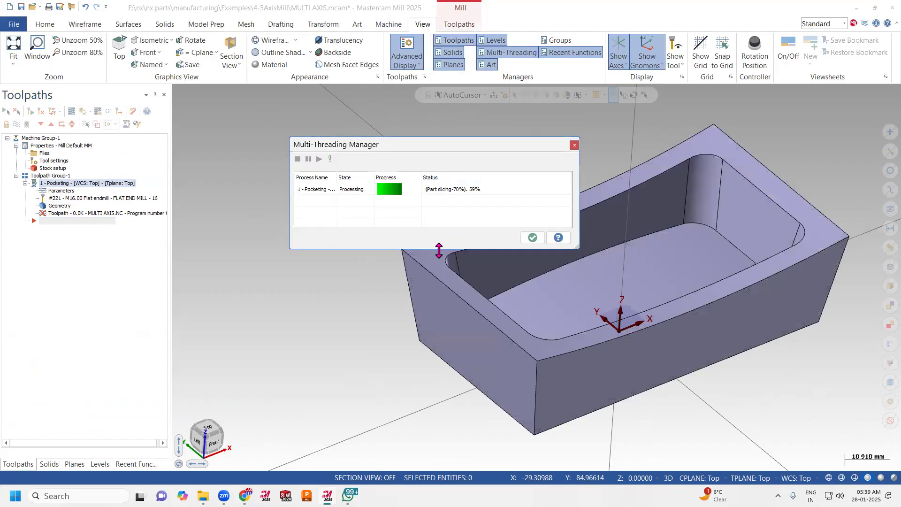
{"action": "left_click", "coordinate": [532, 237]}
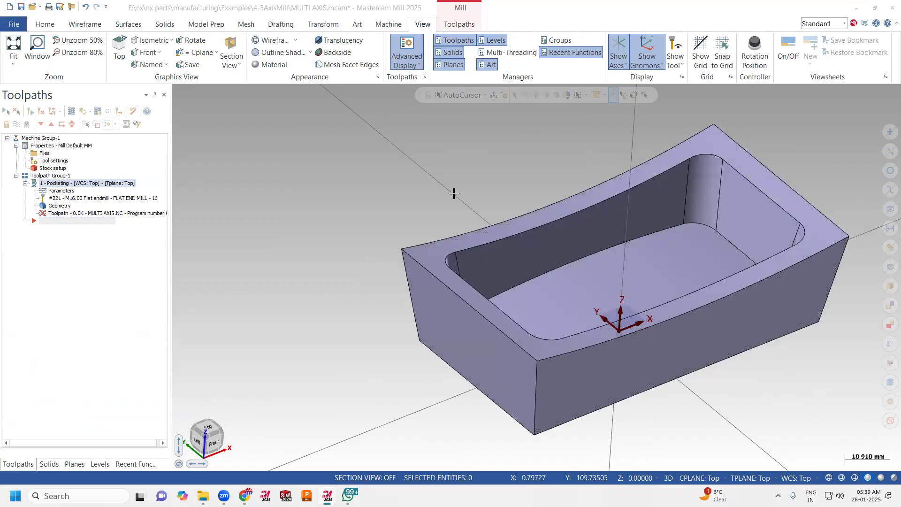
Start a second multiaxis Pocketing toolpath and assign all of the pocket's wall and floor faces as machining geometries.
{"action": "left_click", "coordinate": [392, 25]}
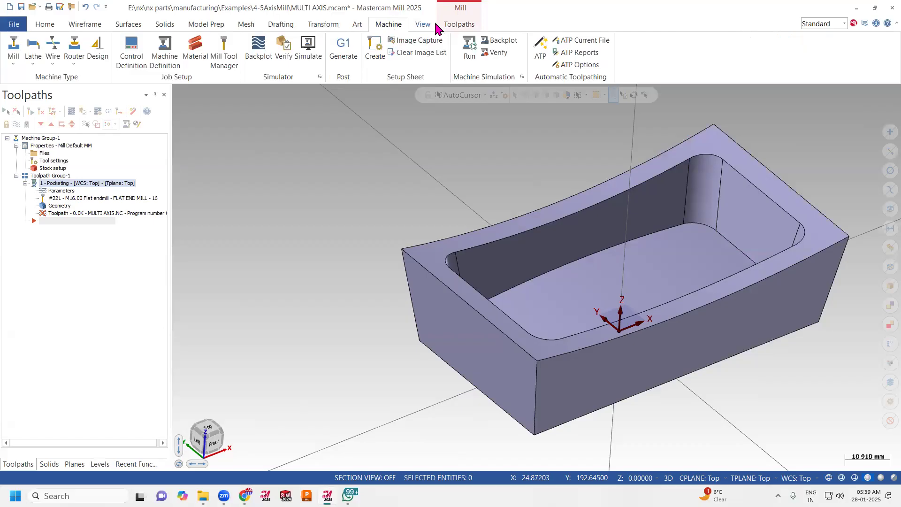
{"action": "left_click", "coordinate": [452, 27]}
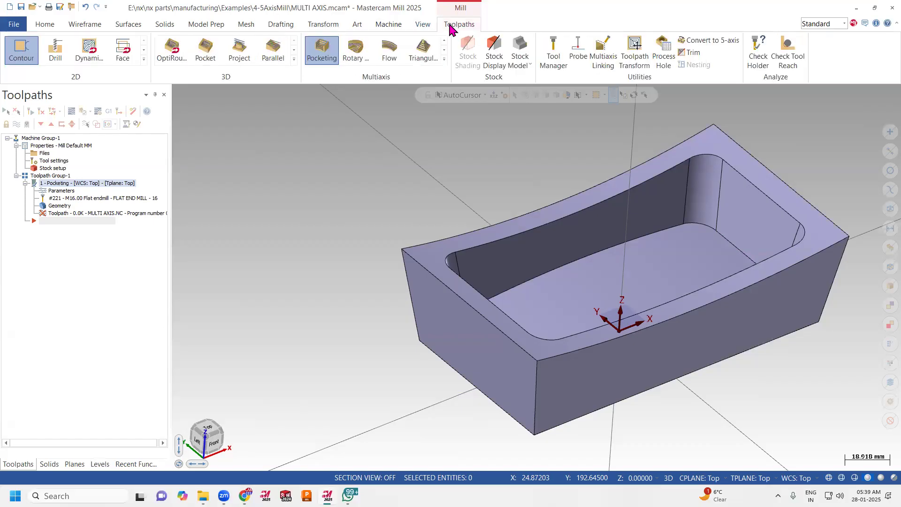
{"action": "left_click", "coordinate": [444, 58]}
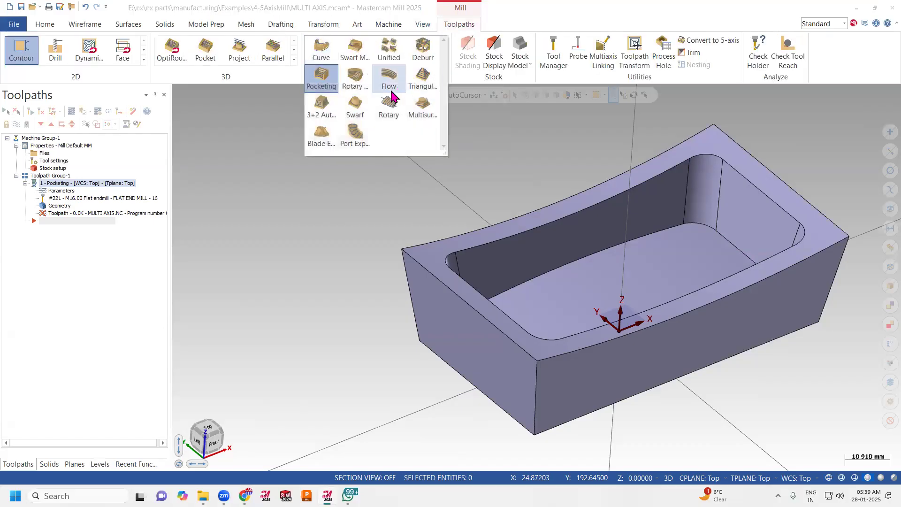
{"action": "left_click", "coordinate": [322, 79]}
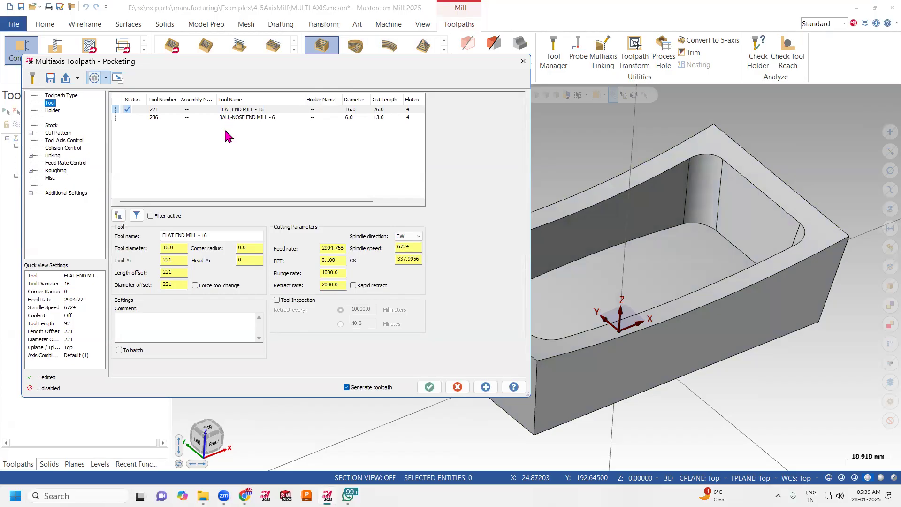
{"action": "left_click", "coordinate": [59, 133]}
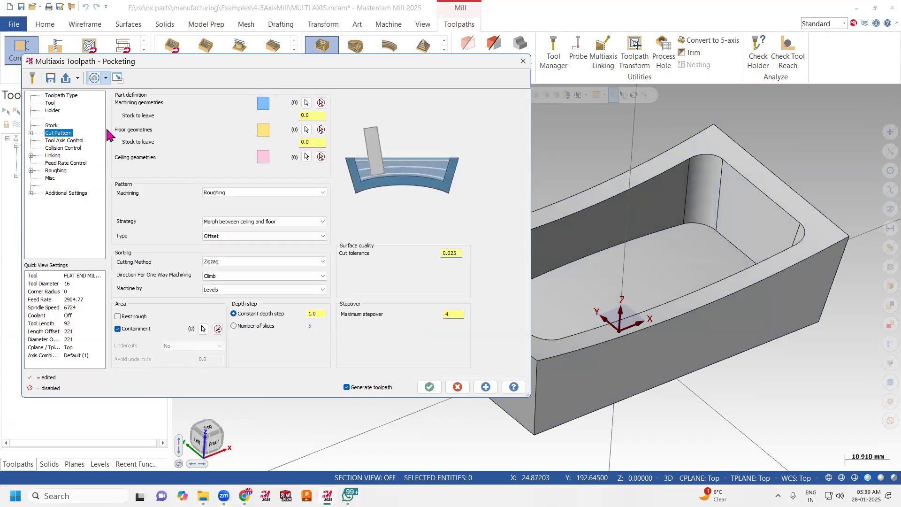
{"action": "left_click", "coordinate": [306, 102]}
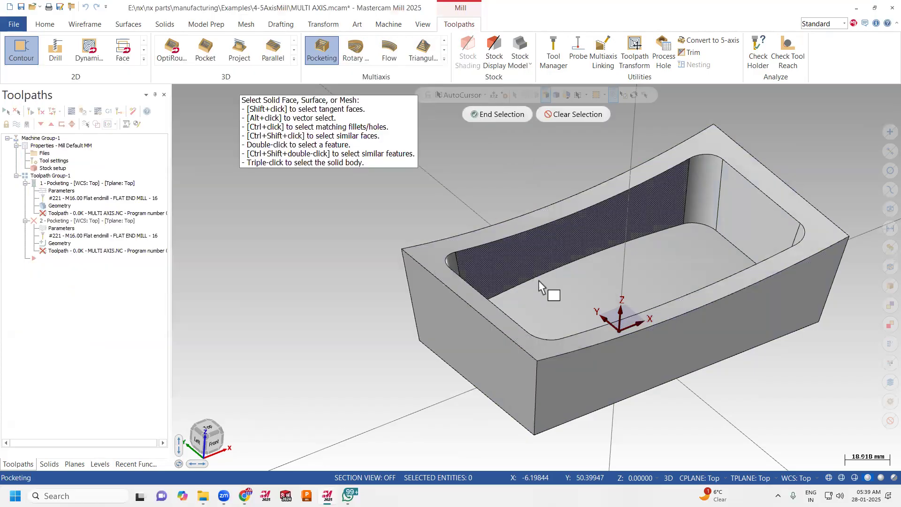
{"action": "left_click", "coordinate": [528, 271]}
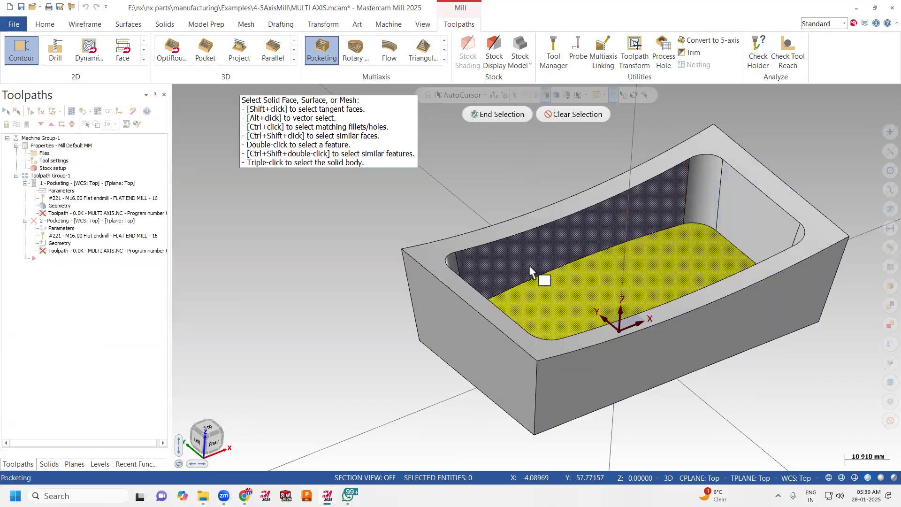
{"action": "left_click", "coordinate": [528, 261], "text": "shift"}
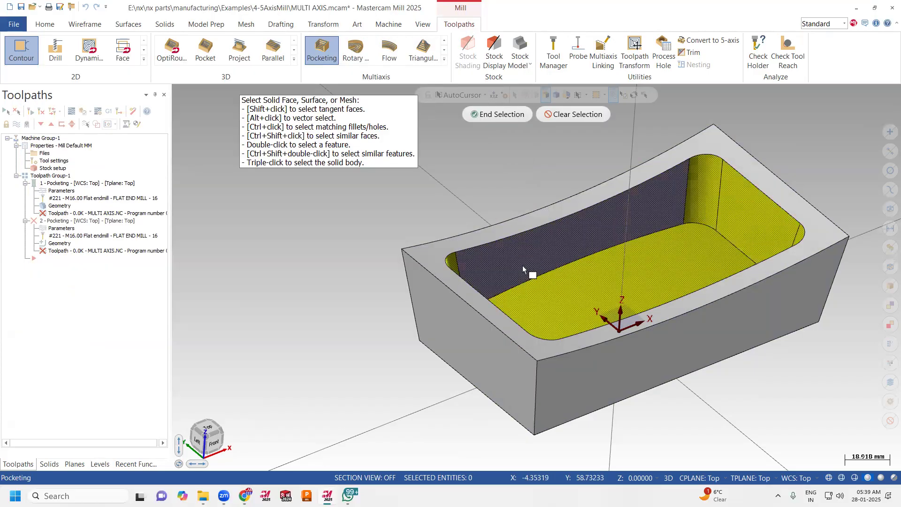
{"action": "left_click", "coordinate": [491, 115]}
Assign the pocket's bottom face as the floor geometry and the curved top rim face as the ceiling geometry.
{"action": "left_click", "coordinate": [306, 130]}
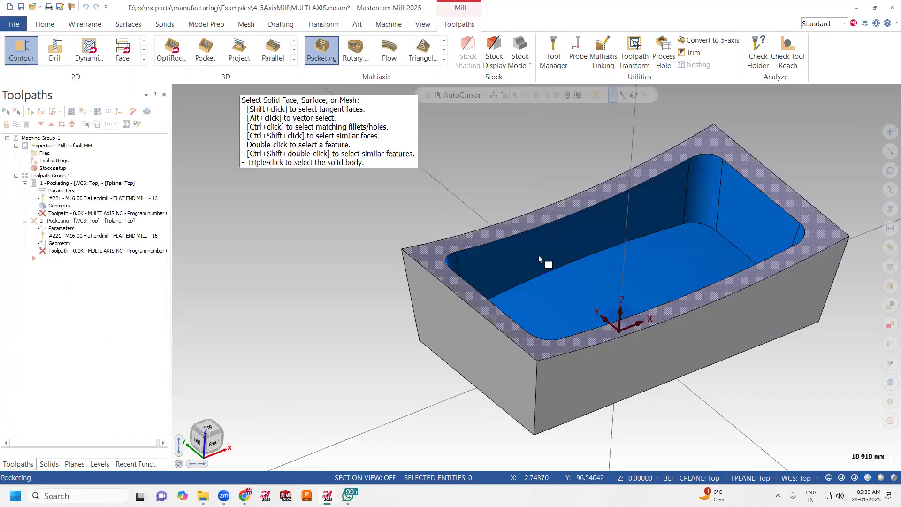
{"action": "left_click", "coordinate": [478, 284]}
{"action": "left_click", "coordinate": [495, 114]}
{"action": "left_click", "coordinate": [306, 157]}
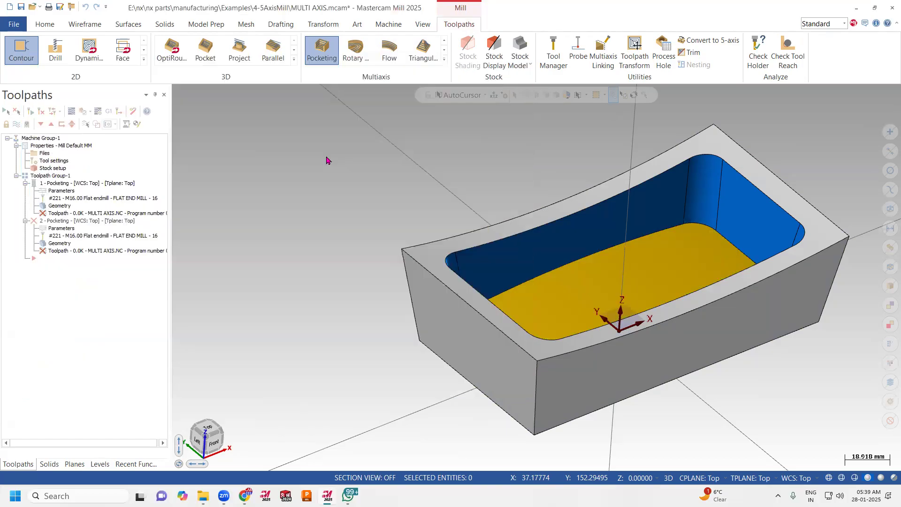
{"action": "left_click", "coordinate": [557, 224]}
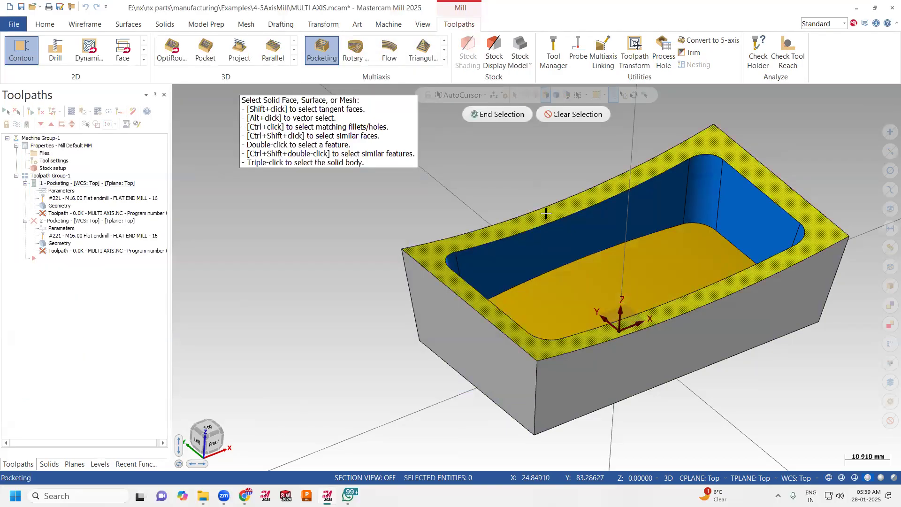
{"action": "left_click", "coordinate": [497, 117]}
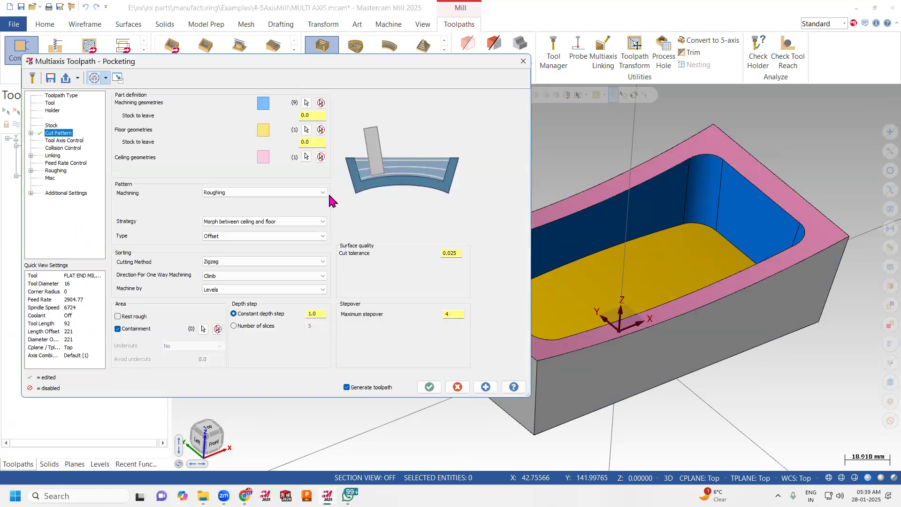
Define the pocket's upper edge loop as the containment boundary for the second toolpath.
{"action": "left_click", "coordinate": [202, 329]}
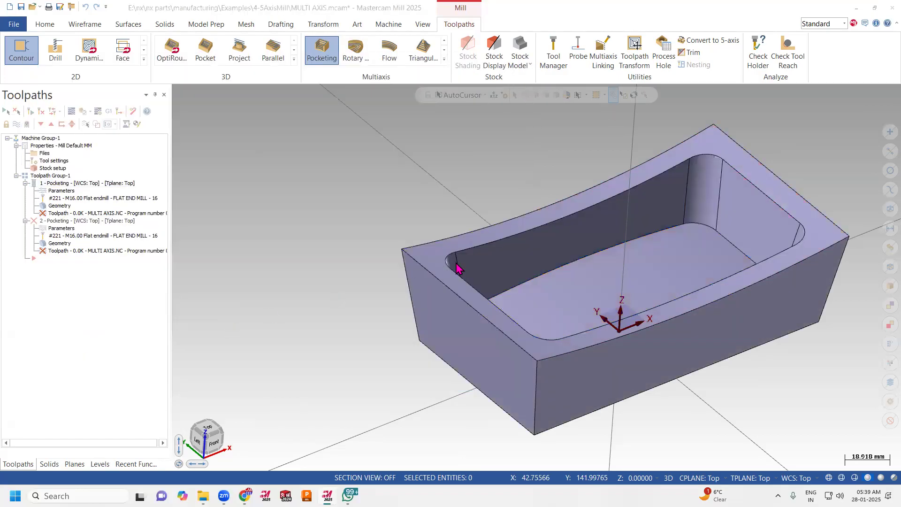
{"action": "left_click", "coordinate": [483, 240]}
{"action": "left_click", "coordinate": [145, 374]}
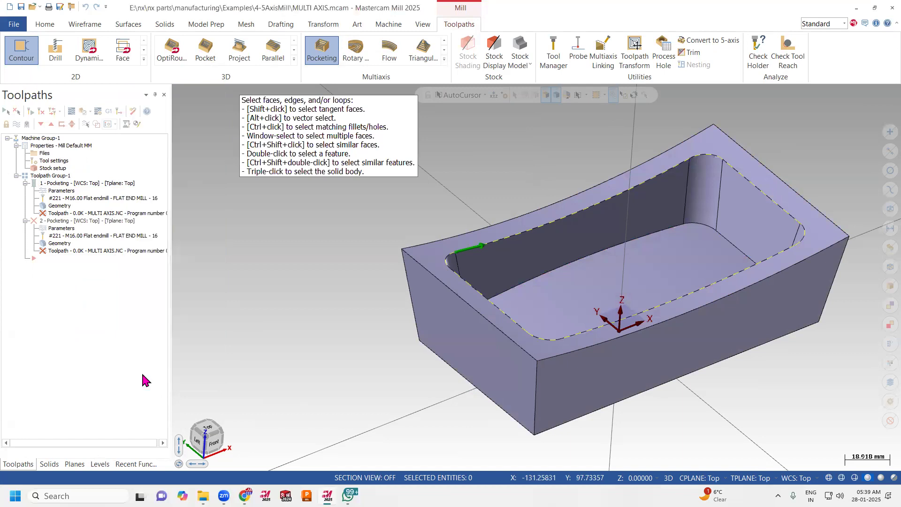
Set the machining pattern to Wall finishing with a maximum stepover of 1.0 mm.
{"action": "left_click", "coordinate": [241, 192]}
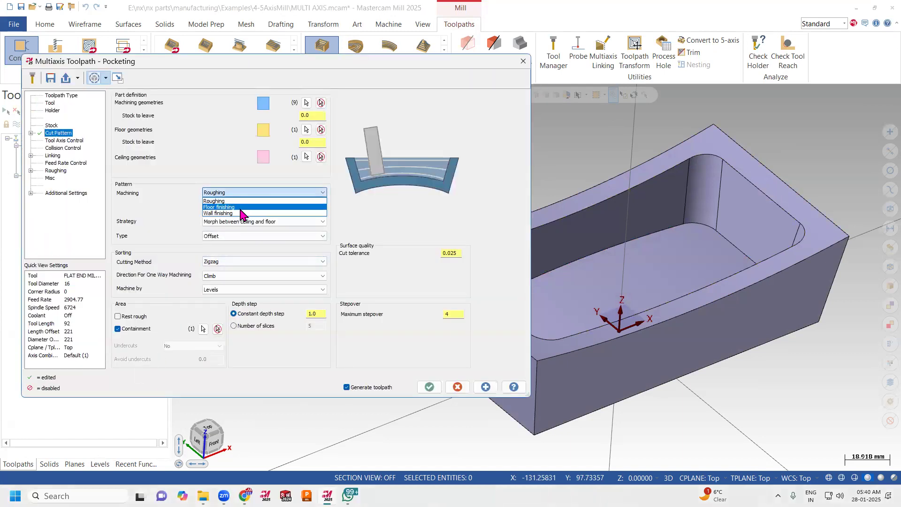
{"action": "left_click", "coordinate": [240, 214]}
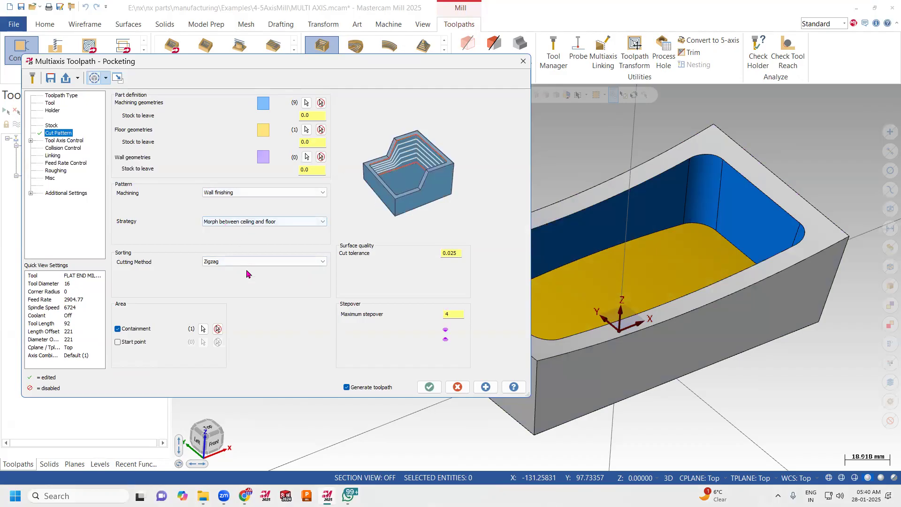
{"action": "left_click", "coordinate": [458, 316]}
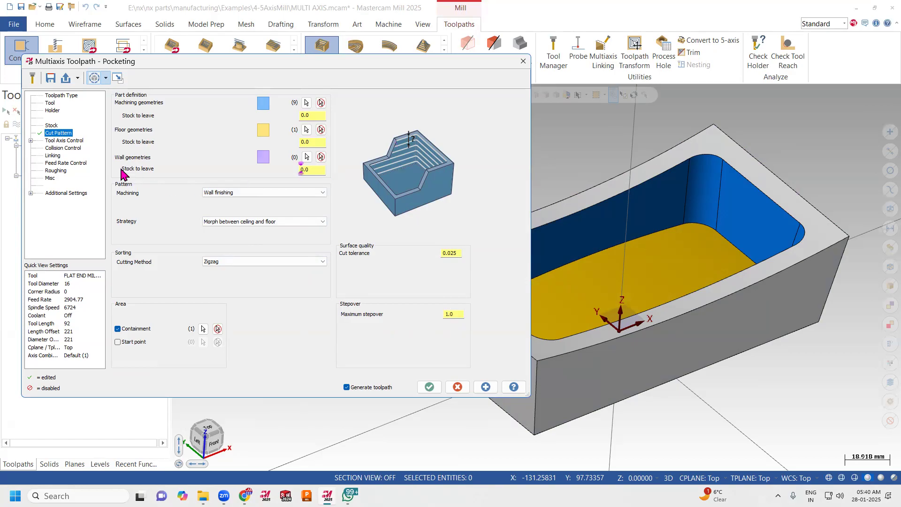
Review the wall finishing operation's tool axis control, collision control, roughing and tool settings.
{"action": "left_click", "coordinate": [75, 141]}
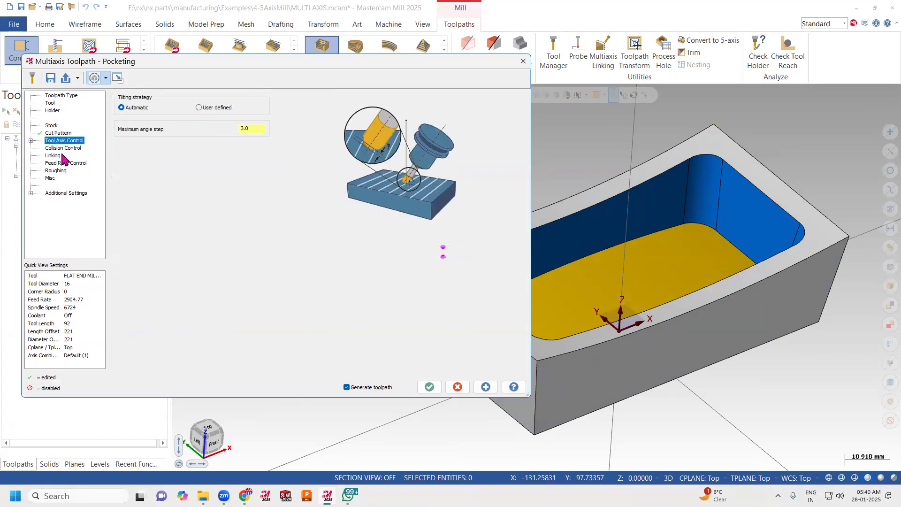
{"action": "left_click", "coordinate": [61, 148]}
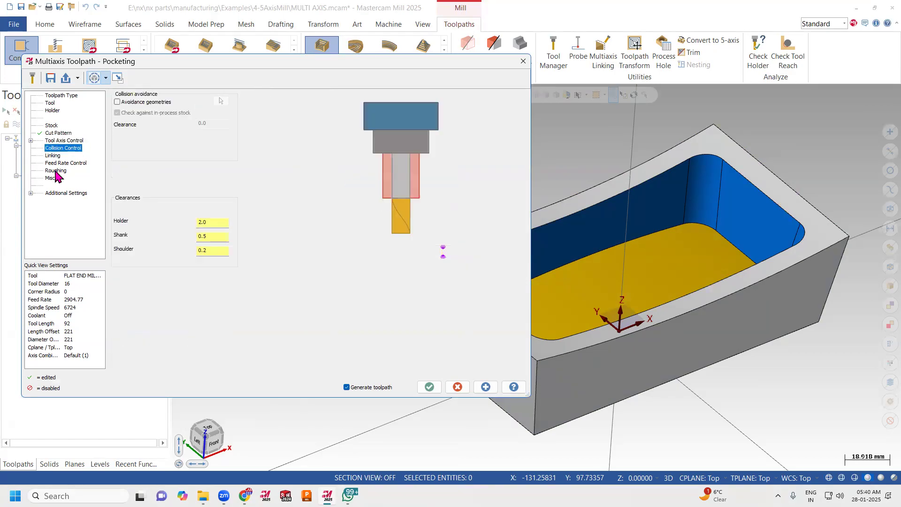
{"action": "left_click", "coordinate": [55, 171]}
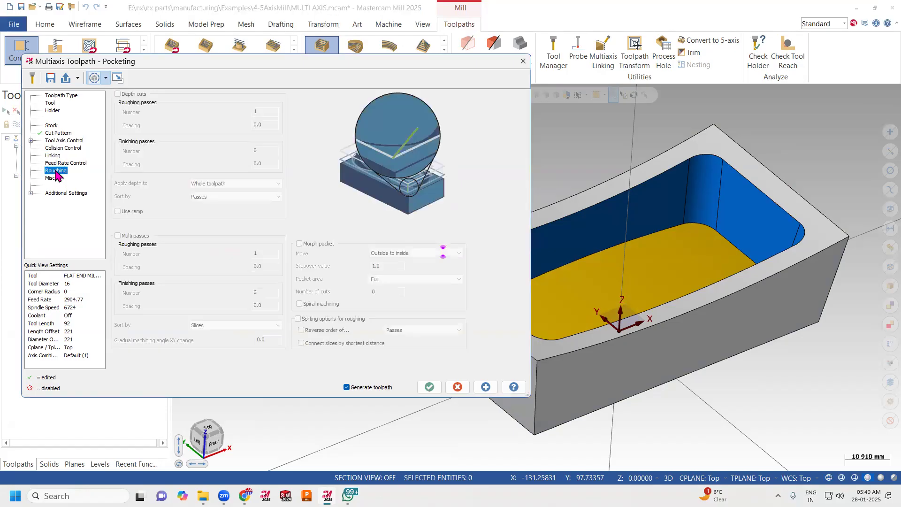
{"action": "left_click", "coordinate": [54, 140]}
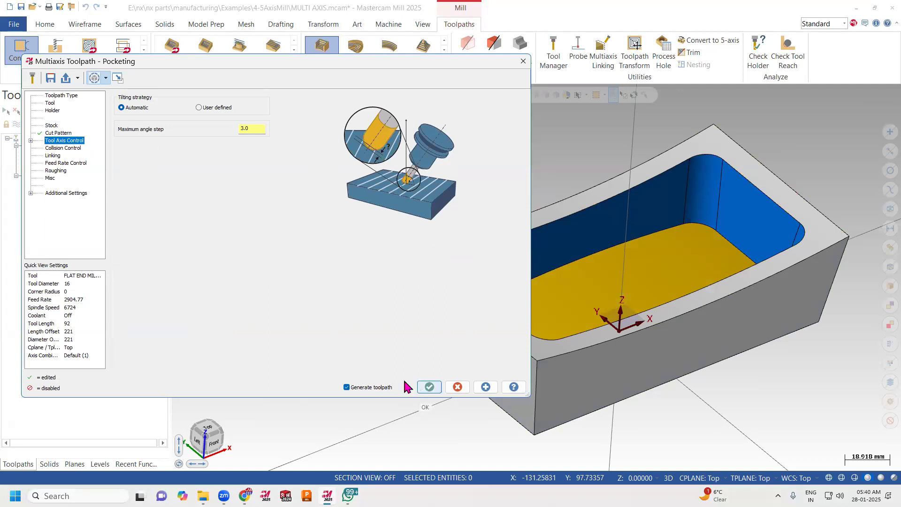
{"action": "left_click", "coordinate": [51, 103]}
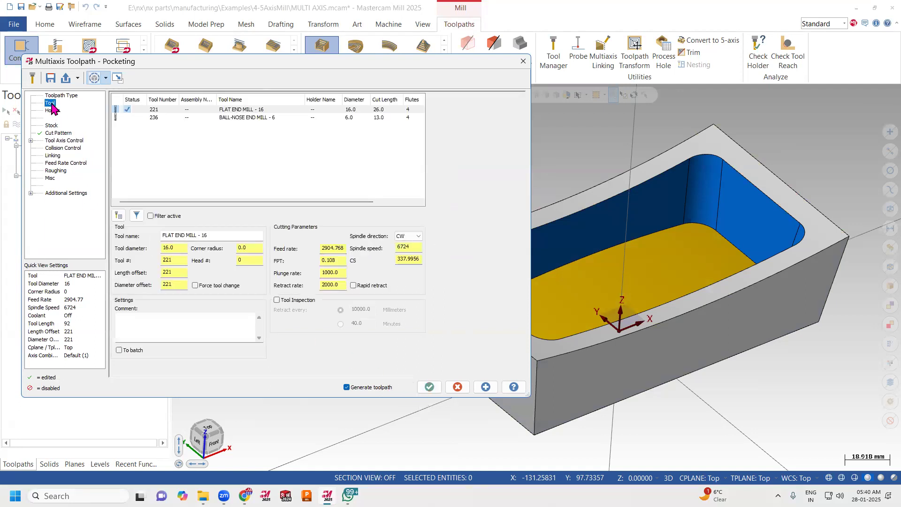
Assign the 6 mm ball-nose end mill (tool 236) to the wall finishing operation.
{"action": "left_click", "coordinate": [133, 118]}
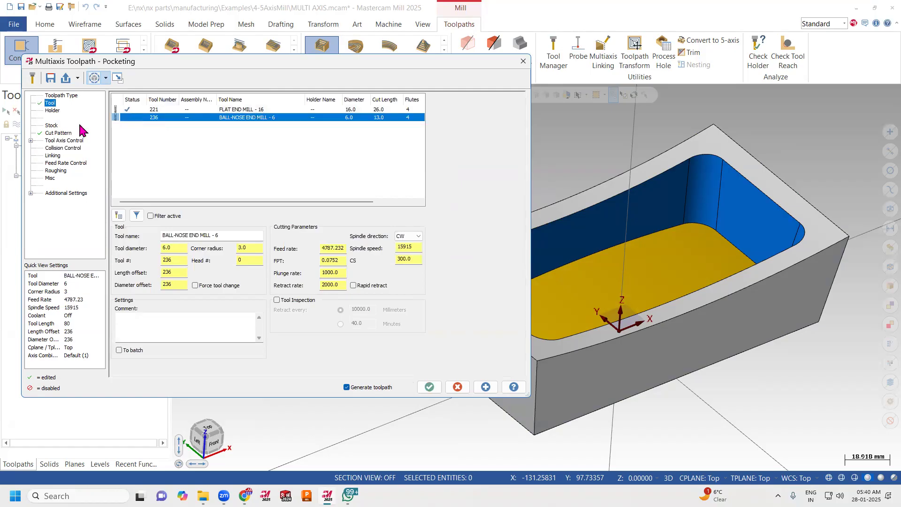
{"action": "left_click", "coordinate": [145, 110]}
{"action": "left_click", "coordinate": [140, 118]}
Define the operation's stock as user selected geometry using the solid body on level 3, showing that level only for the selection.
{"action": "left_click", "coordinate": [52, 125]}
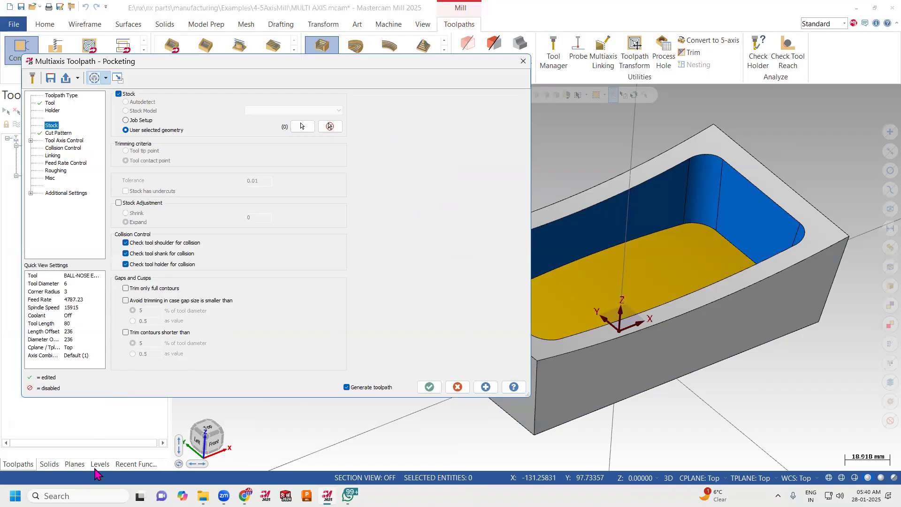
{"action": "left_click", "coordinate": [302, 126]}
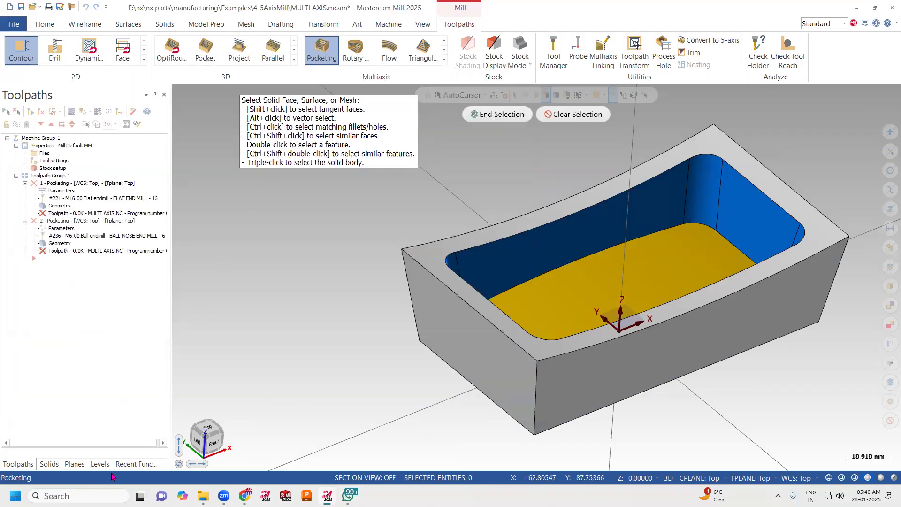
{"action": "left_click", "coordinate": [100, 464]}
{"action": "left_click", "coordinate": [36, 143]}
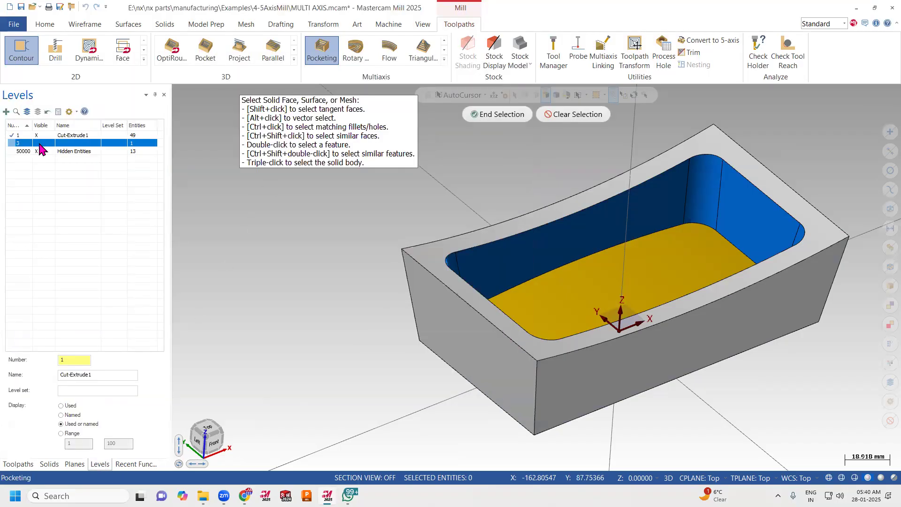
{"action": "left_click", "coordinate": [553, 262]}
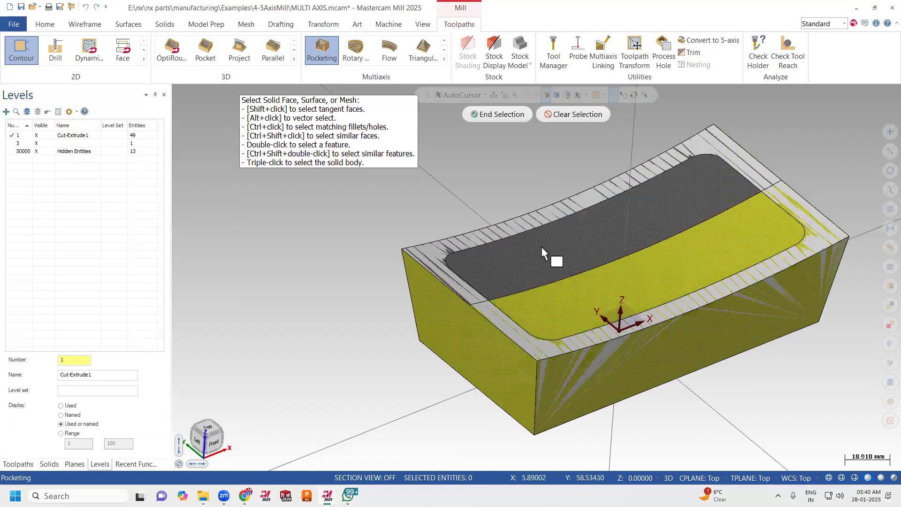
{"action": "left_click", "coordinate": [488, 114]}
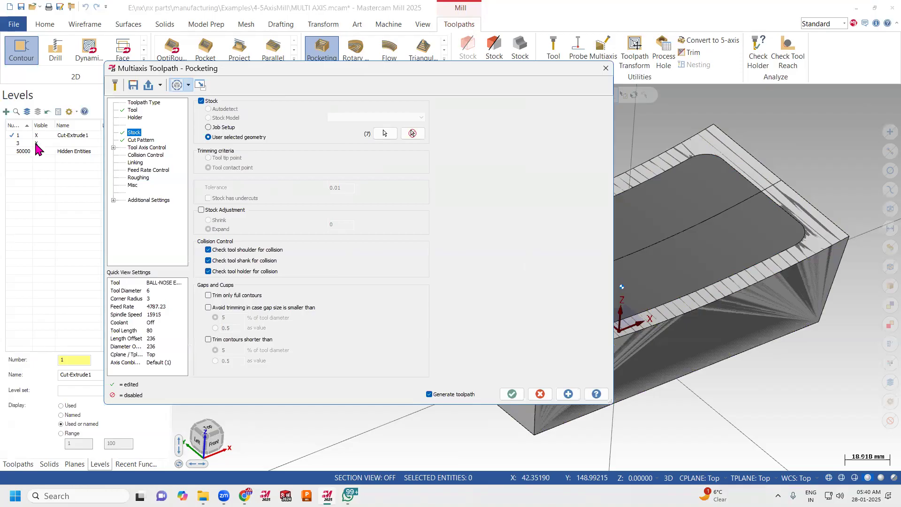
{"action": "left_click", "coordinate": [37, 144]}
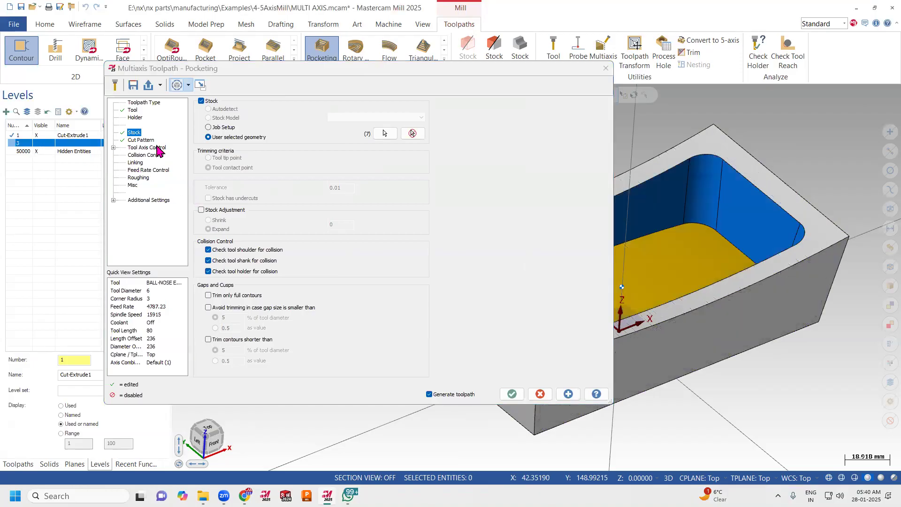
Assign the pocket's side wall faces as the wall geometry and generate the wall finishing toolpath.
{"action": "left_click", "coordinate": [135, 149]}
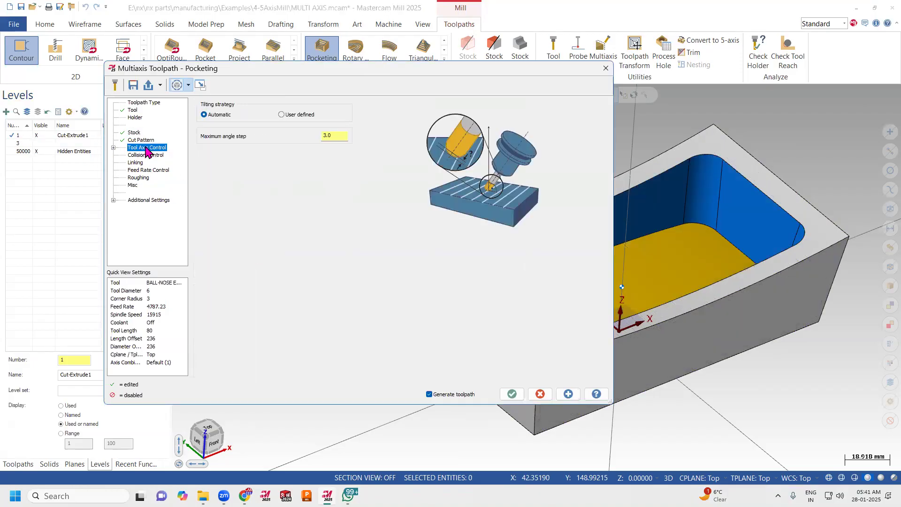
{"action": "left_click", "coordinate": [513, 394]}
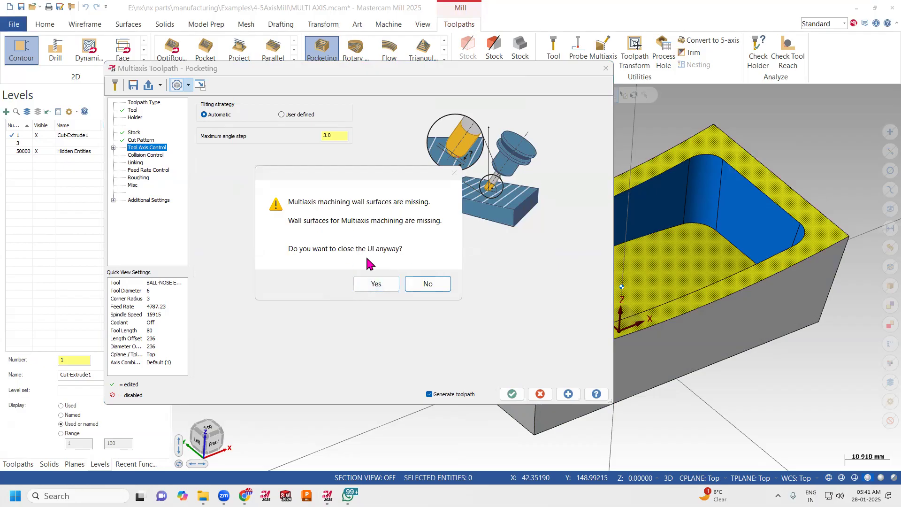
{"action": "left_click", "coordinate": [139, 141]}
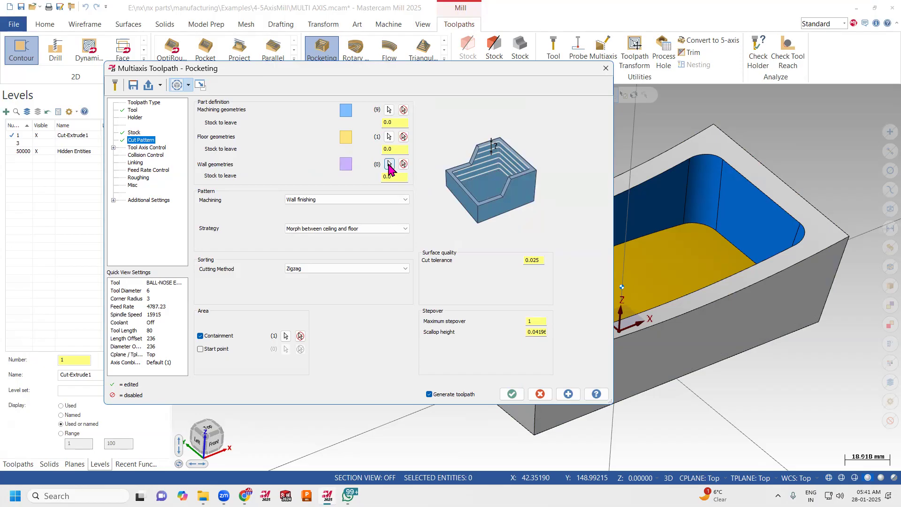
{"action": "left_click", "coordinate": [389, 164]}
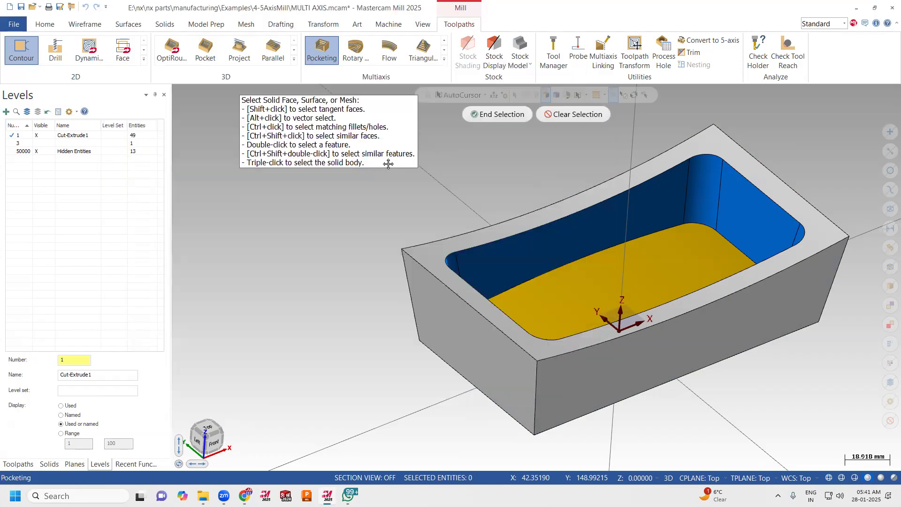
{"action": "left_click", "coordinate": [616, 227], "text": "shift"}
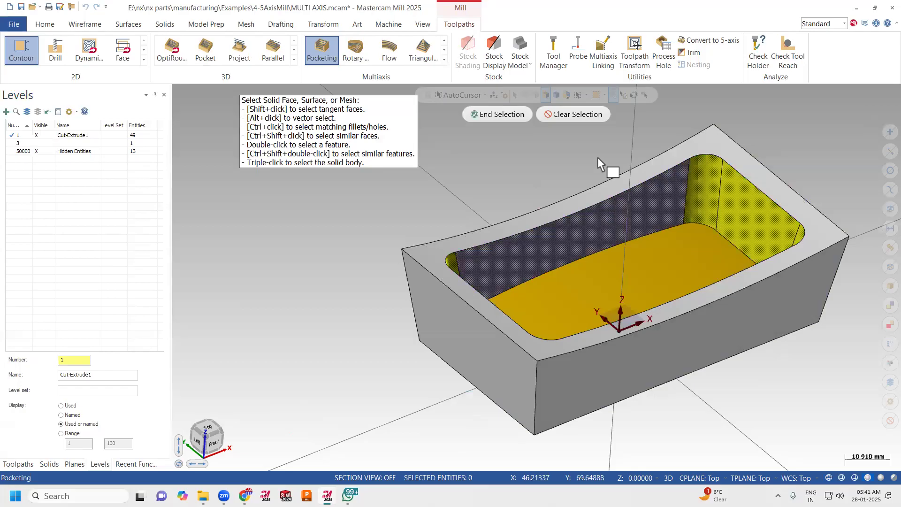
{"action": "left_click", "coordinate": [484, 116]}
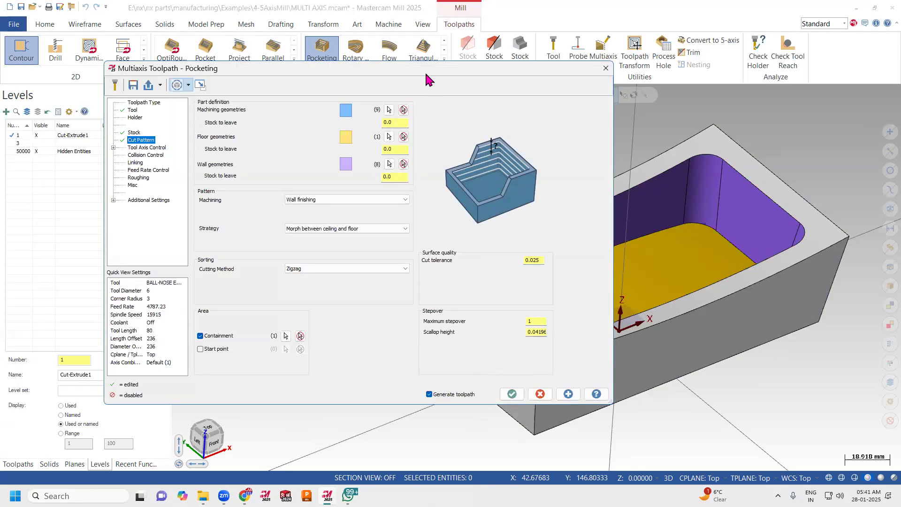
{"action": "left_click_drag", "start_coordinate": [419, 75], "coordinate": [241, 74]}
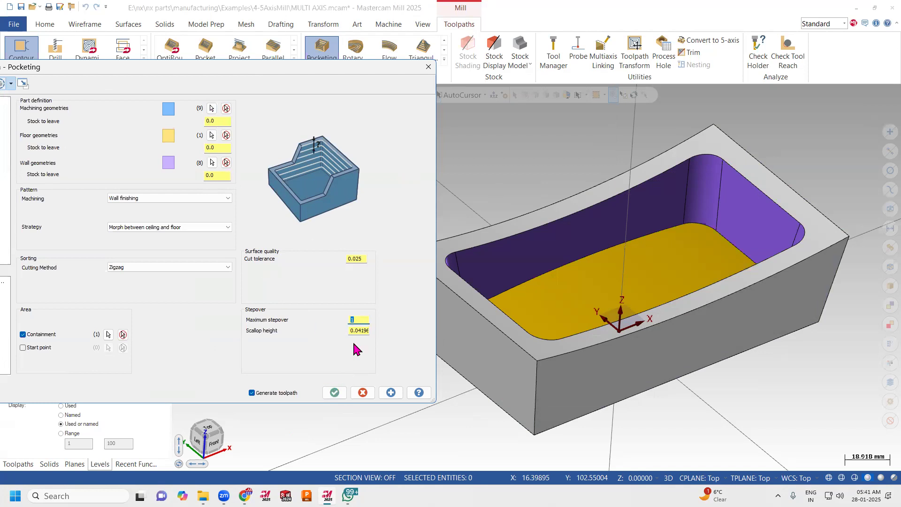
{"action": "left_click", "coordinate": [335, 392]}
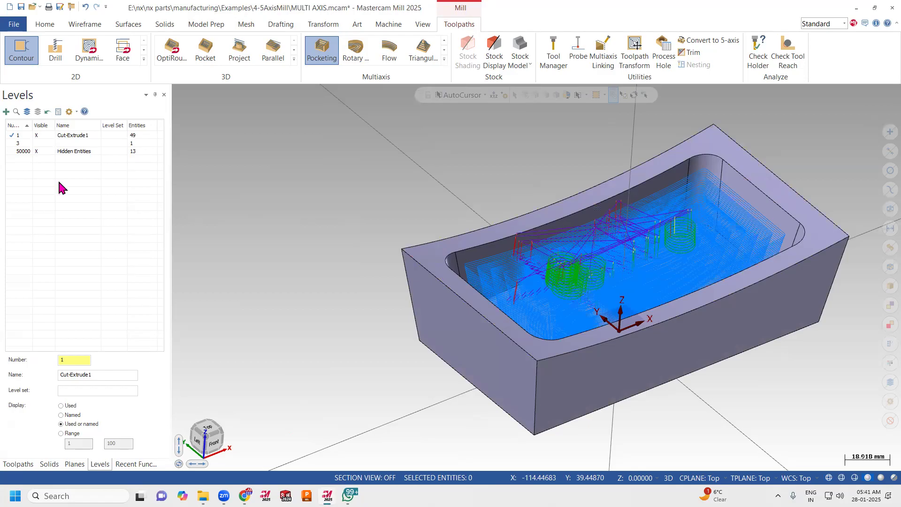
Examine the roughing toolpath's layers between the curved ceiling and floor in wireframe from the front, the top and several angles.
{"action": "left_click", "coordinate": [18, 464]}
{"action": "middle_click_drag", "start_coordinate": [313, 275], "coordinate": [303, 319]}
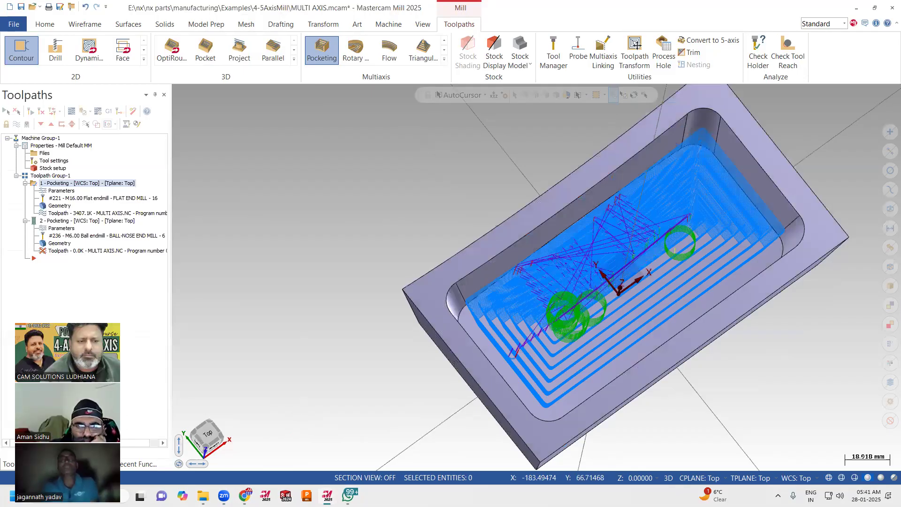
{"action": "middle_click_drag", "start_coordinate": [593, 318], "coordinate": [747, 366]}
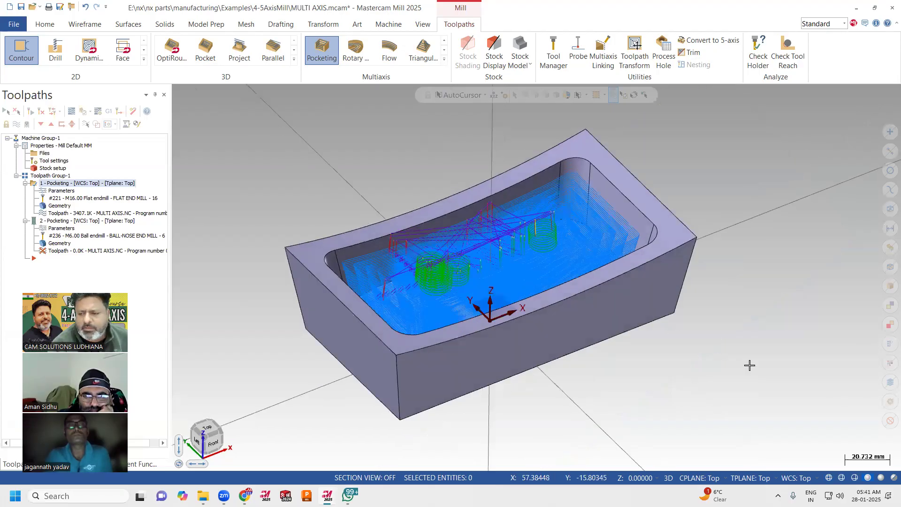
{"action": "left_click", "coordinate": [829, 478]}
{"action": "right_click", "coordinate": [687, 189]}
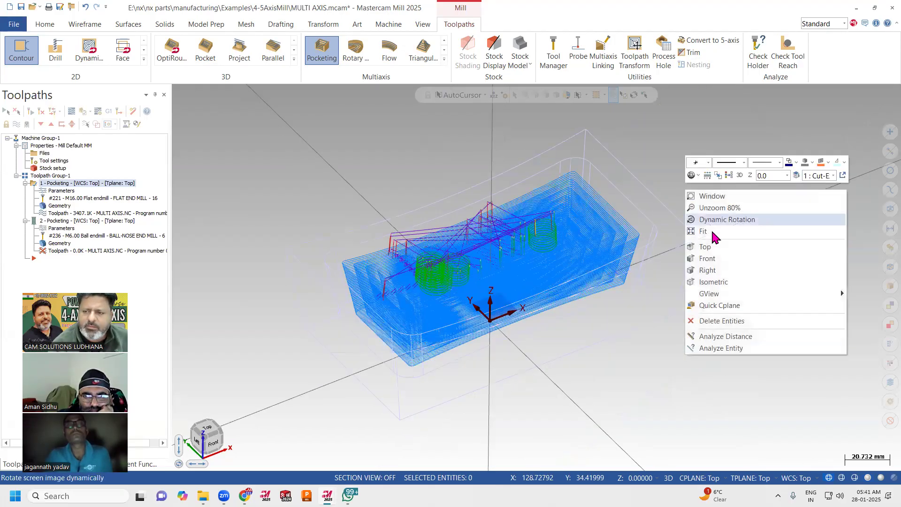
{"action": "left_click", "coordinate": [707, 258]}
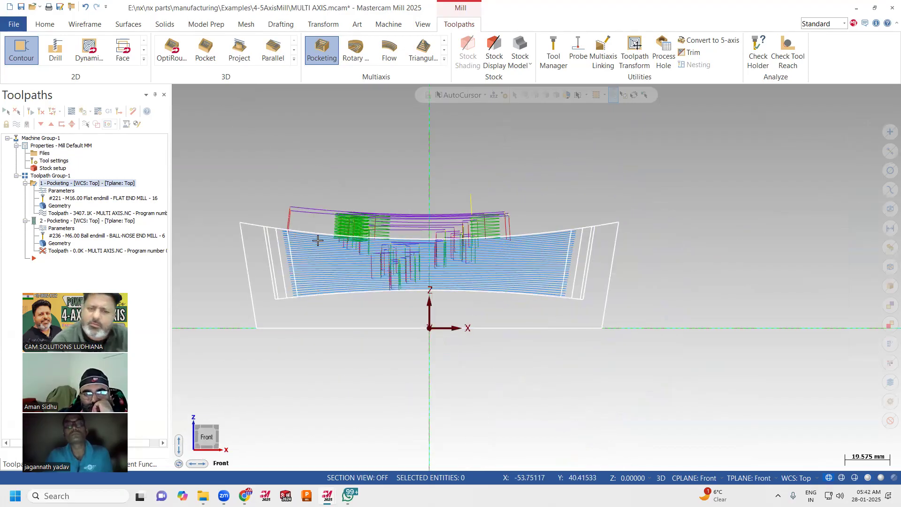
{"action": "right_click", "coordinate": [501, 186]}
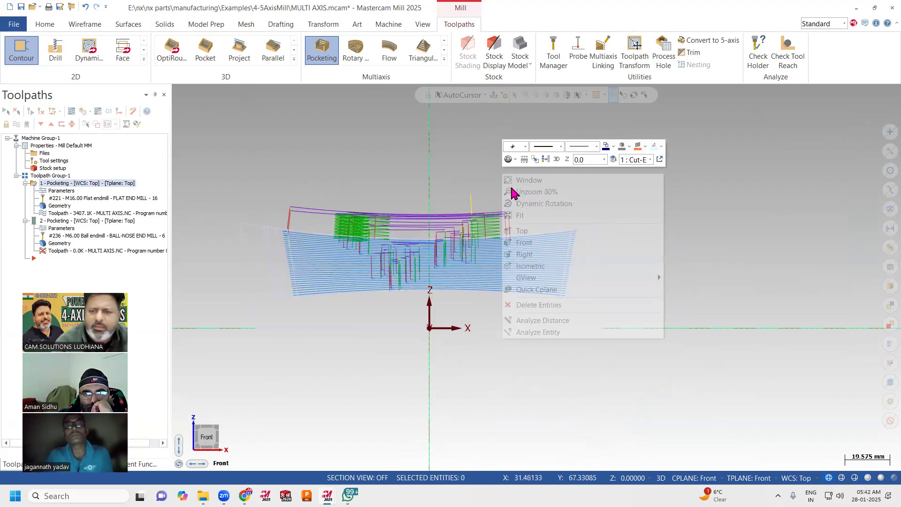
{"action": "left_click", "coordinate": [533, 232]}
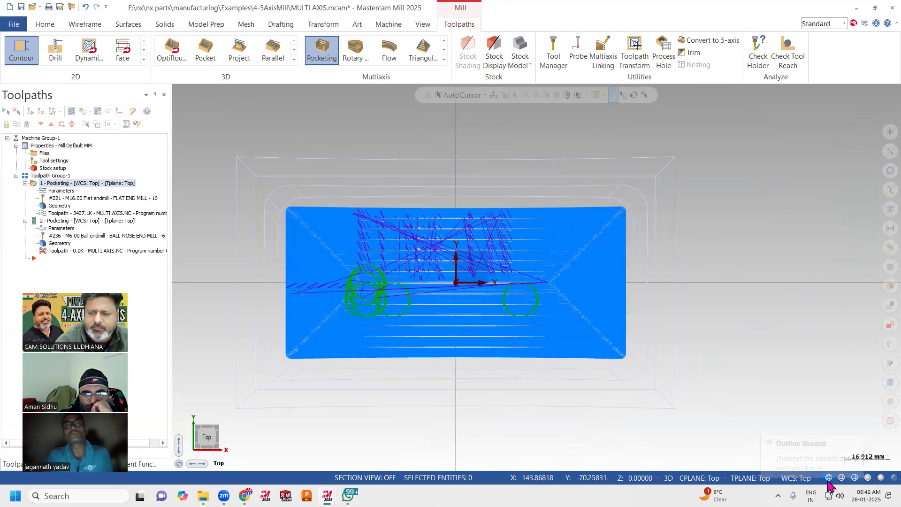
{"action": "scroll", "coordinate": [451, 296], "scroll_direction": "up", "scroll_amount": 2}
{"action": "middle_click_drag", "start_coordinate": [451, 297], "coordinate": [436, 327]}
{"action": "middle_click_drag", "start_coordinate": [443, 262], "coordinate": [508, 227]}
{"action": "middle_click_drag", "start_coordinate": [595, 192], "coordinate": [341, 208]}
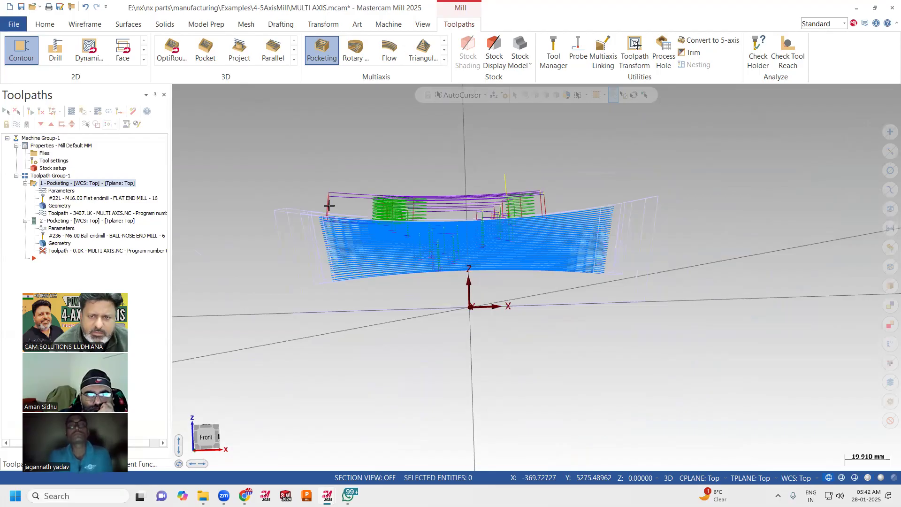
{"action": "mouse_move", "coordinate": [331, 202]}
{"action": "middle_mouse_down"}
{"action": "mouse_move", "coordinate": [536, 213]}
{"action": "mouse_move", "coordinate": [529, 230]}
{"action": "mouse_move", "coordinate": [544, 221]}
{"action": "mouse_move", "coordinate": [519, 253]}
{"action": "mouse_move", "coordinate": [488, 273]}
{"action": "mouse_move", "coordinate": [525, 364]}
{"action": "mouse_move", "coordinate": [507, 286]}
{"action": "mouse_move", "coordinate": [521, 284]}
{"action": "mouse_move", "coordinate": [425, 195]}
{"action": "mouse_move", "coordinate": [448, 183]}
{"action": "mouse_move", "coordinate": [483, 195]}
{"action": "mouse_move", "coordinate": [828, 435]}
{"action": "middle_mouse_up"}
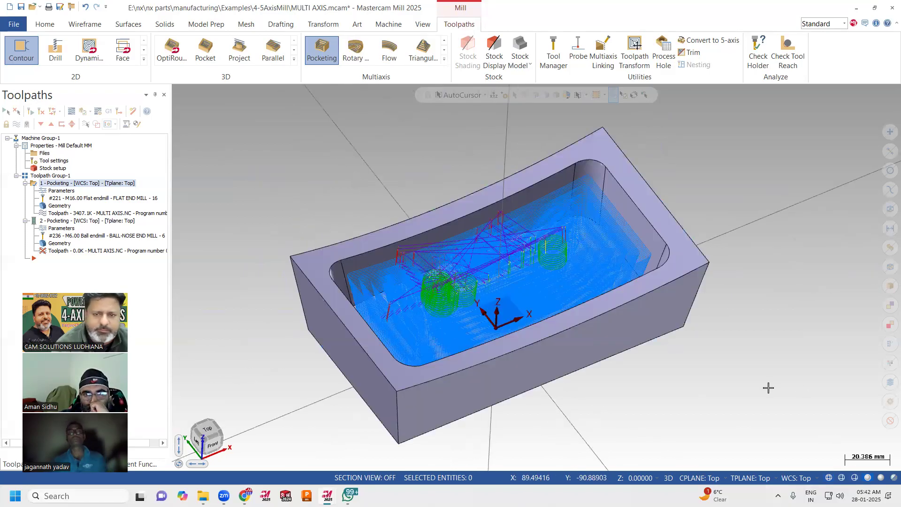
{"action": "middle_click_drag", "start_coordinate": [768, 388], "coordinate": [770, 375]}
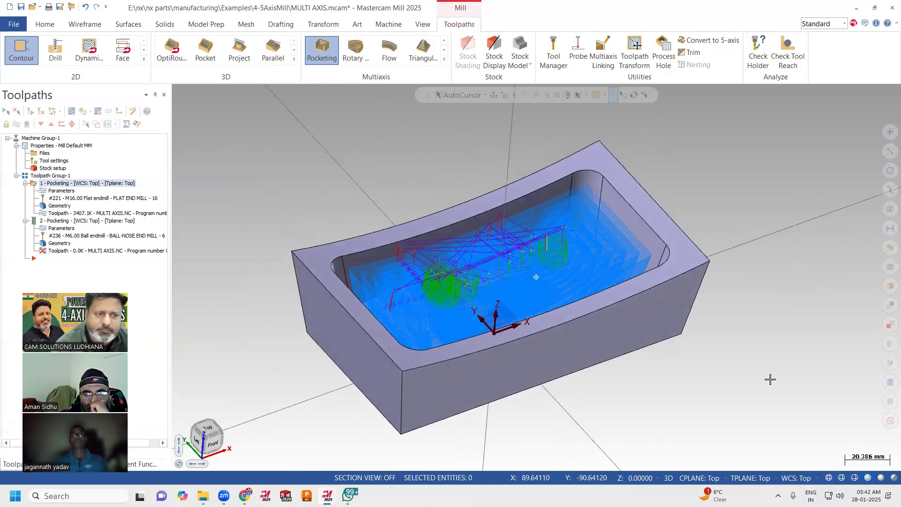
Duplicate the first Pocketing operation as a third operation in the toolpath group.
{"action": "right_click", "coordinate": [103, 193]}
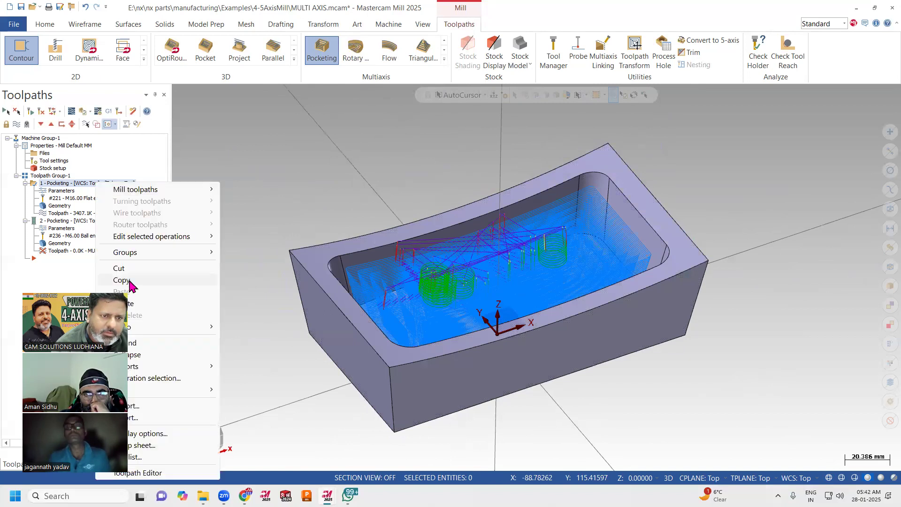
{"action": "left_click", "coordinate": [129, 280]}
{"action": "right_click", "coordinate": [106, 260]}
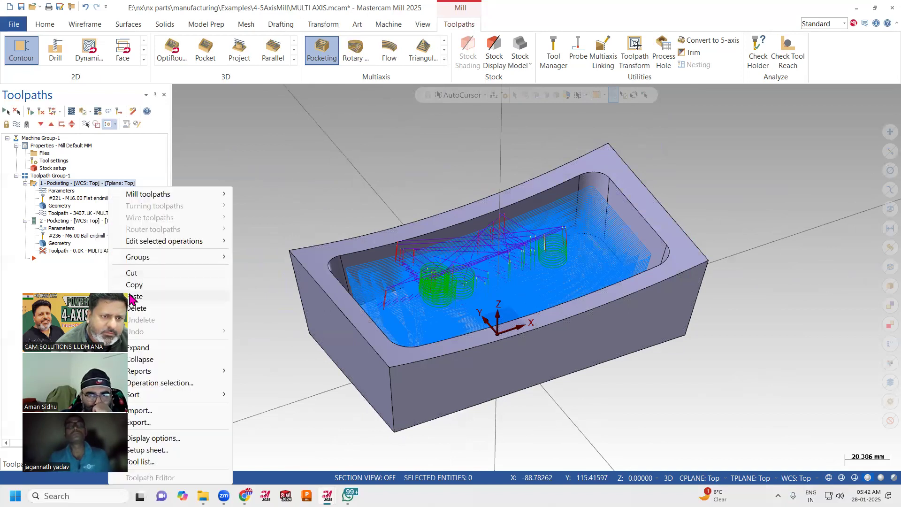
{"action": "left_click", "coordinate": [132, 296]}
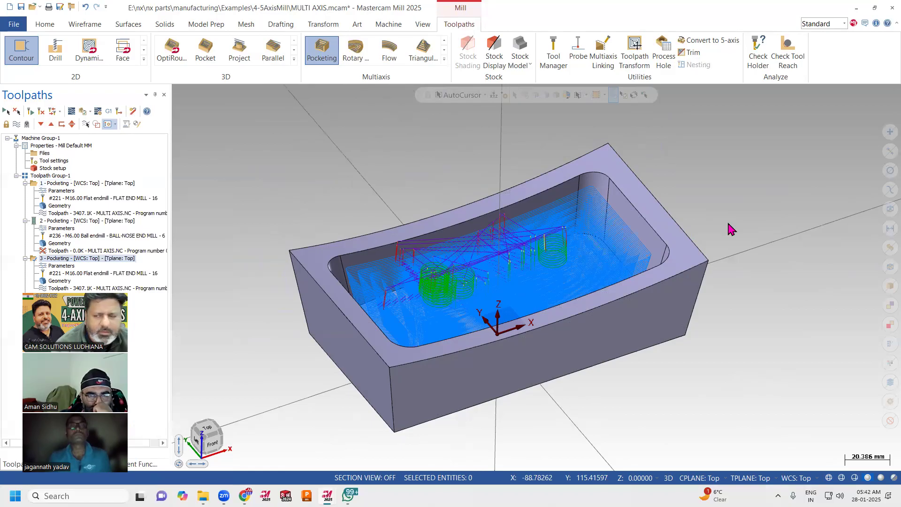
Set the copied operation's machining pattern to Floor finishing and assign the pocket's side wall faces as its wall geometry.
{"action": "left_click", "coordinate": [61, 266]}
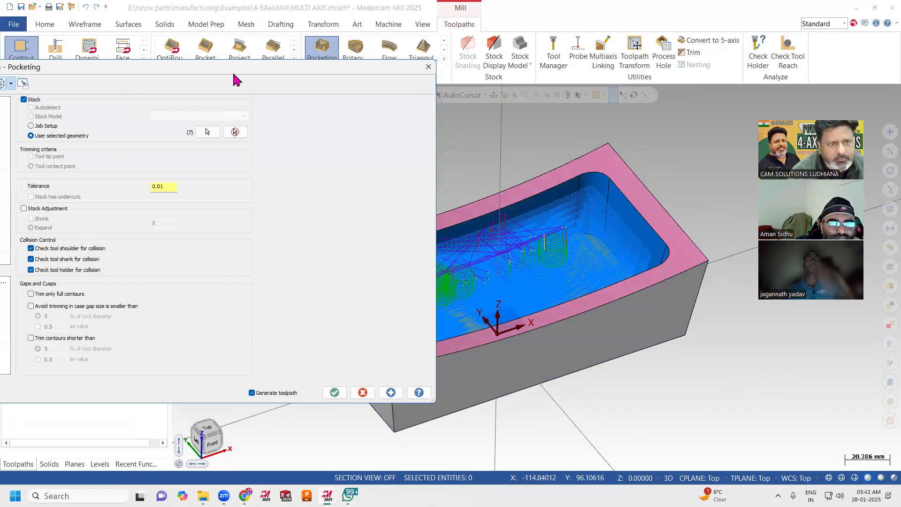
{"action": "left_click", "coordinate": [69, 147]}
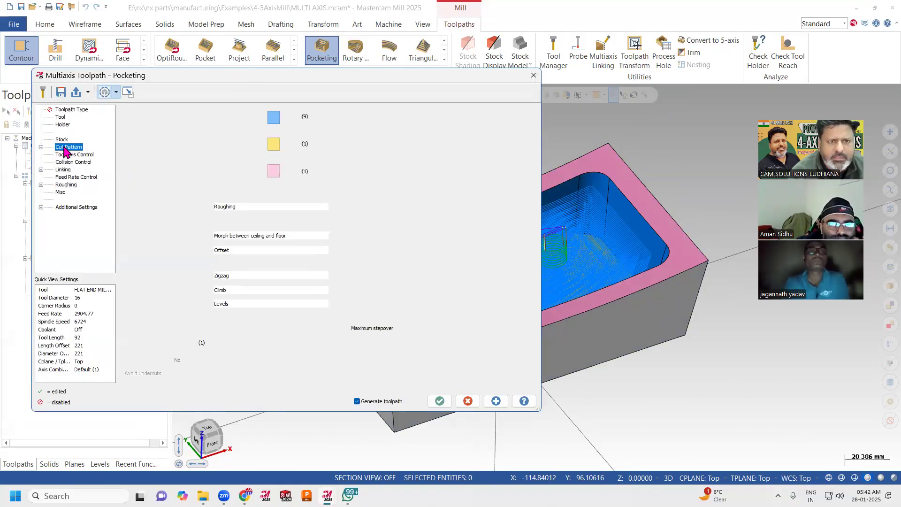
{"action": "left_click", "coordinate": [219, 209]}
{"action": "left_click", "coordinate": [242, 220]}
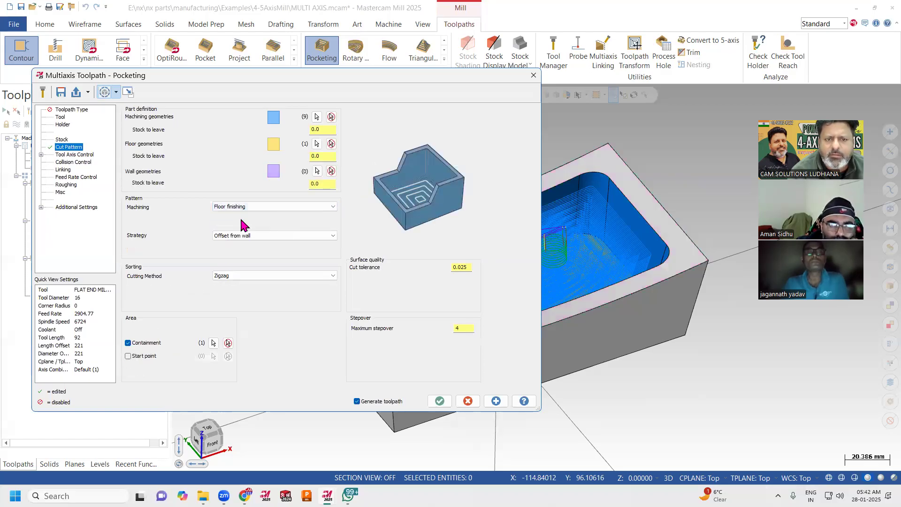
{"action": "left_click", "coordinate": [317, 171]}
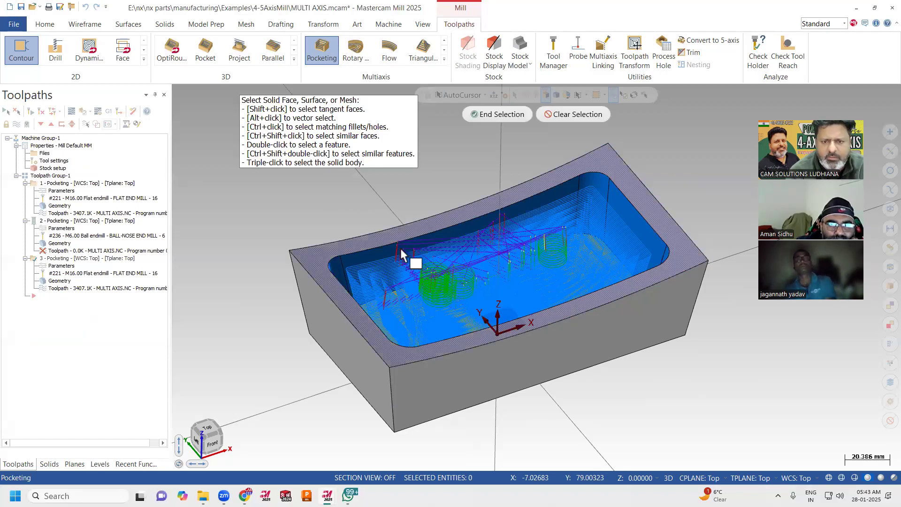
{"action": "left_click", "coordinate": [445, 247], "text": "shift"}
{"action": "left_click", "coordinate": [498, 114]}
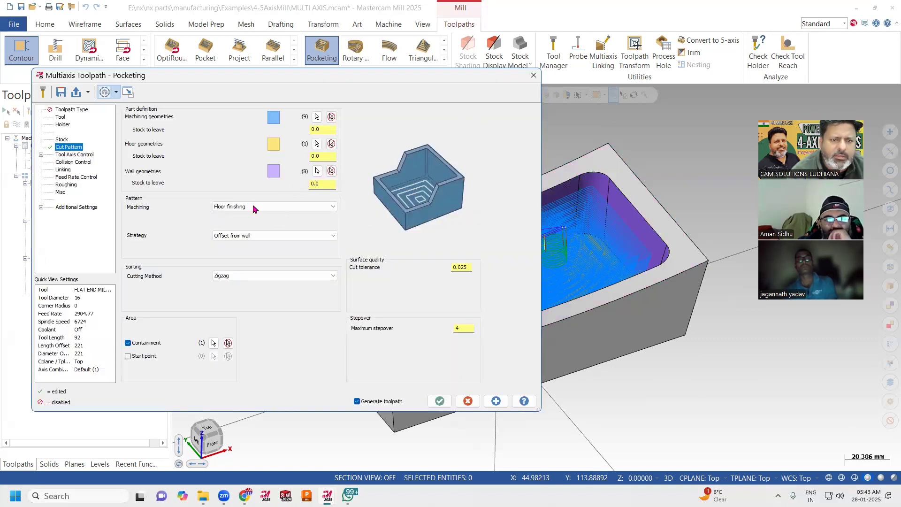
Set the floor finishing strategy to Parallel with Longest dimension as the guide curve.
{"action": "left_click", "coordinate": [239, 234]}
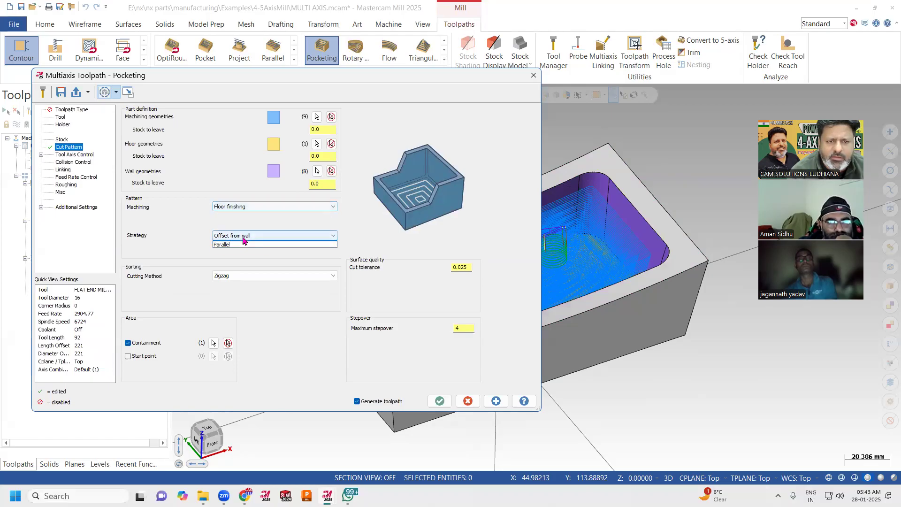
{"action": "left_click", "coordinate": [241, 252]}
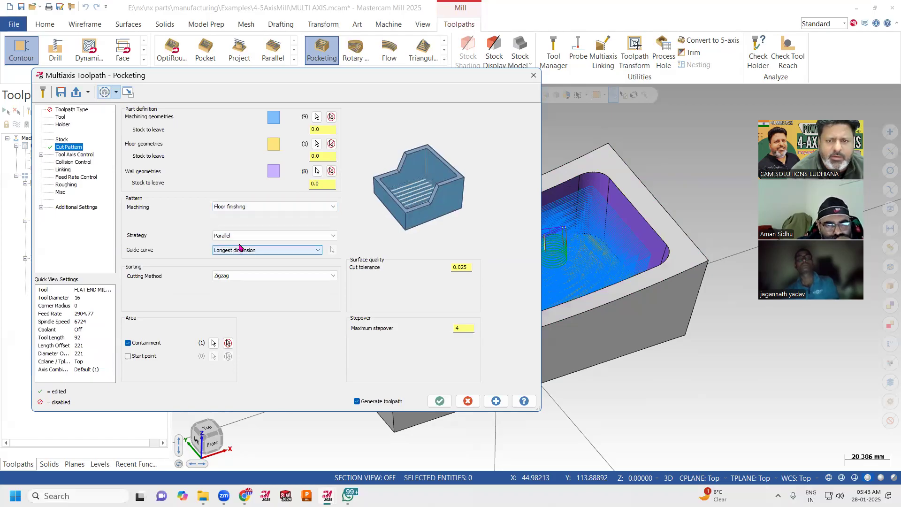
{"action": "left_click", "coordinate": [292, 250]}
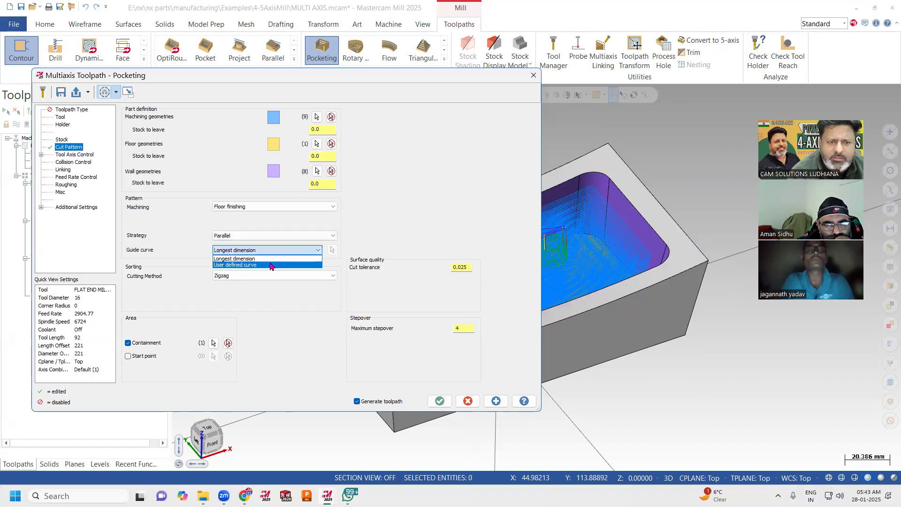
{"action": "left_click", "coordinate": [232, 259]}
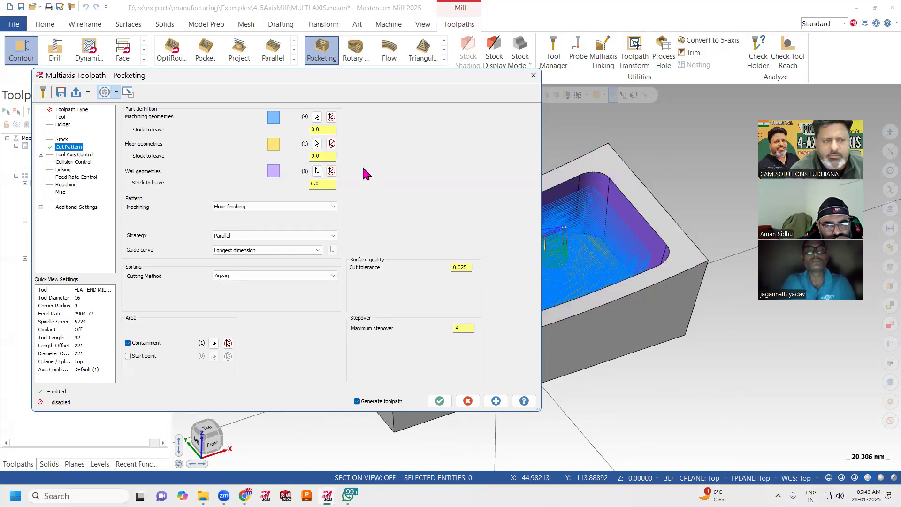
Assign the 6 mm ball-nose end mill to the floor finishing operation and generate its toolpath.
{"action": "left_click", "coordinate": [440, 401]}
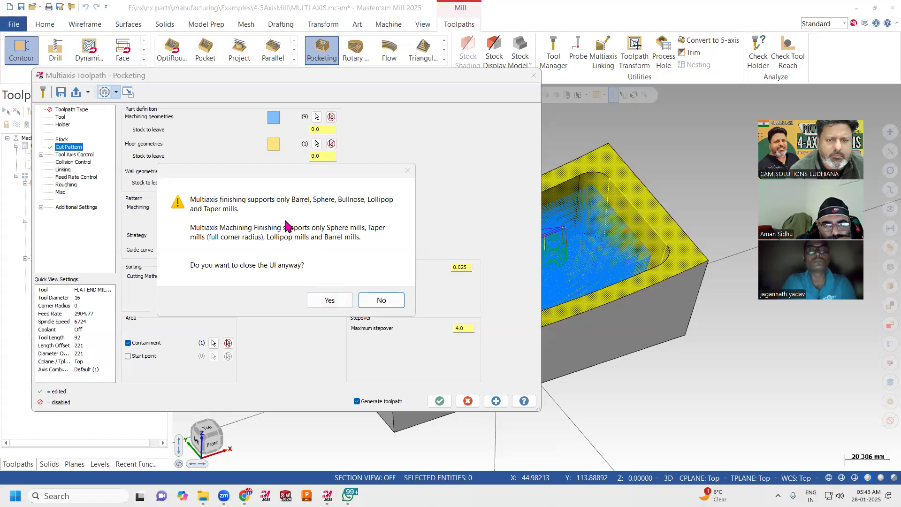
{"action": "left_click", "coordinate": [381, 306]}
{"action": "left_click", "coordinate": [61, 117]}
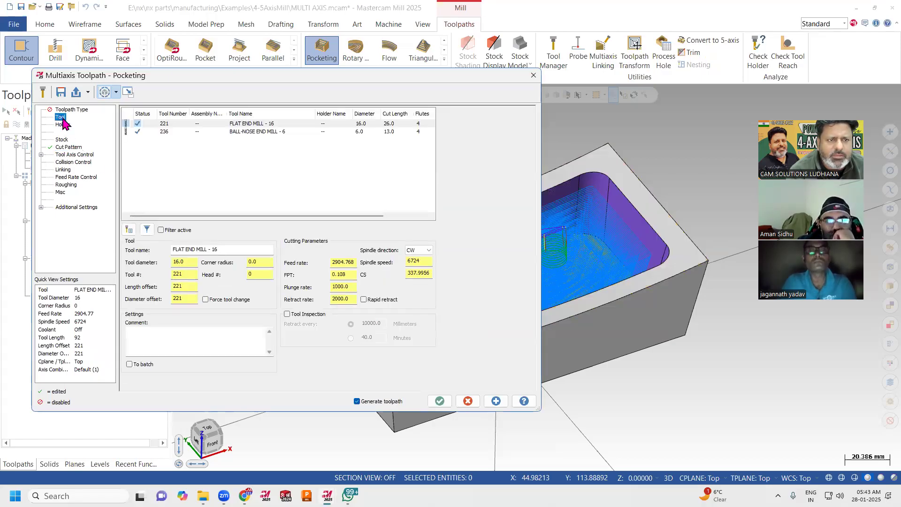
{"action": "left_click", "coordinate": [178, 132]}
{"action": "left_click", "coordinate": [439, 401]}
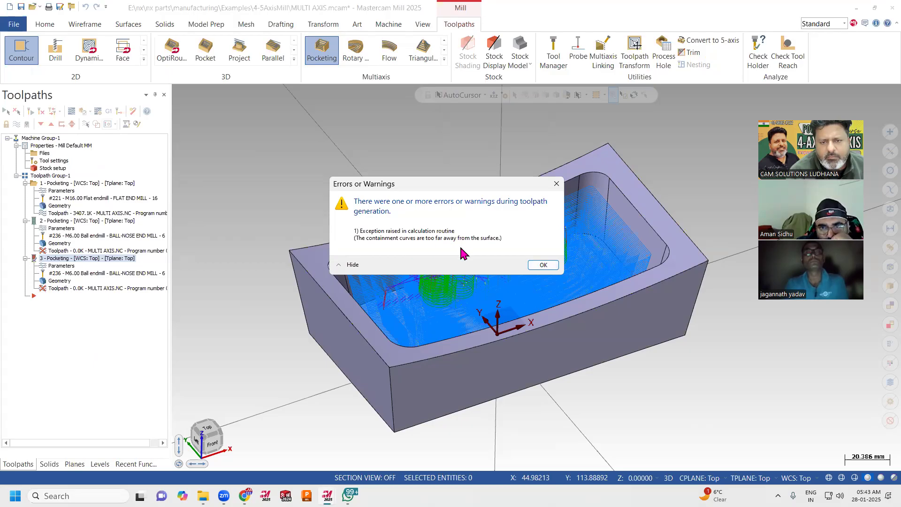
{"action": "left_click", "coordinate": [540, 265]}
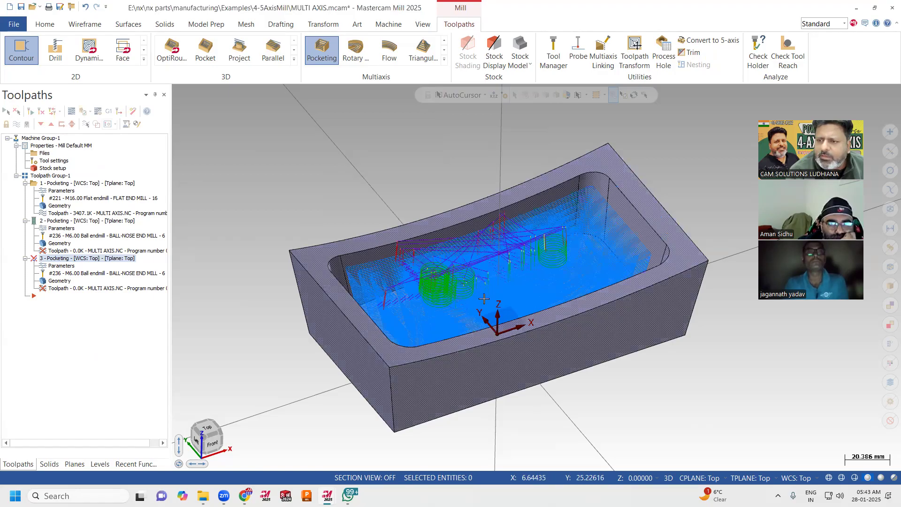
Rechain the floor finishing operation's containment along the pocket floor's edge loop and regenerate the toolpath.
{"action": "left_click", "coordinate": [59, 272]}
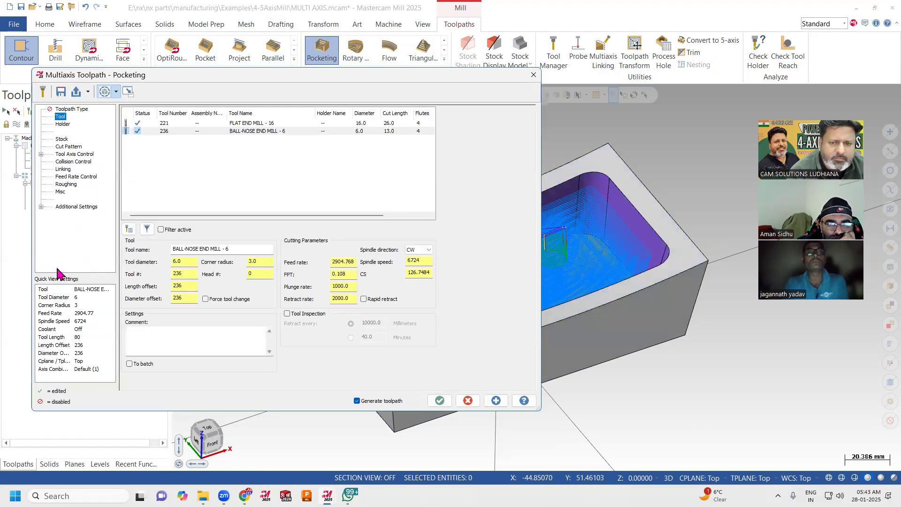
{"action": "left_click", "coordinate": [68, 148]}
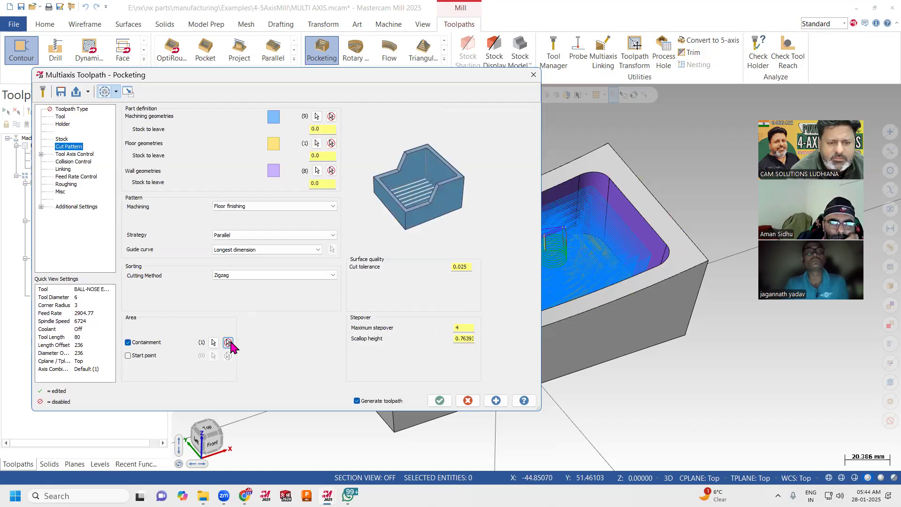
{"action": "left_click", "coordinate": [228, 342]}
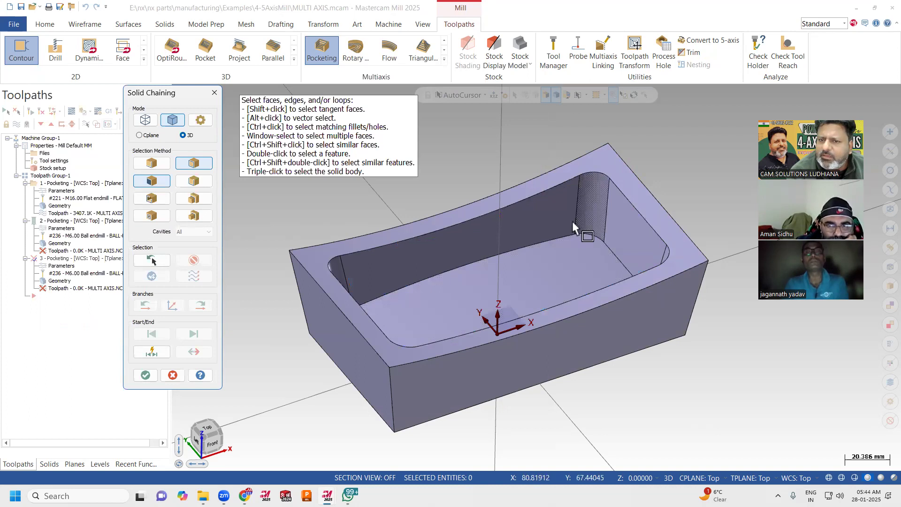
{"action": "left_click", "coordinate": [567, 238]}
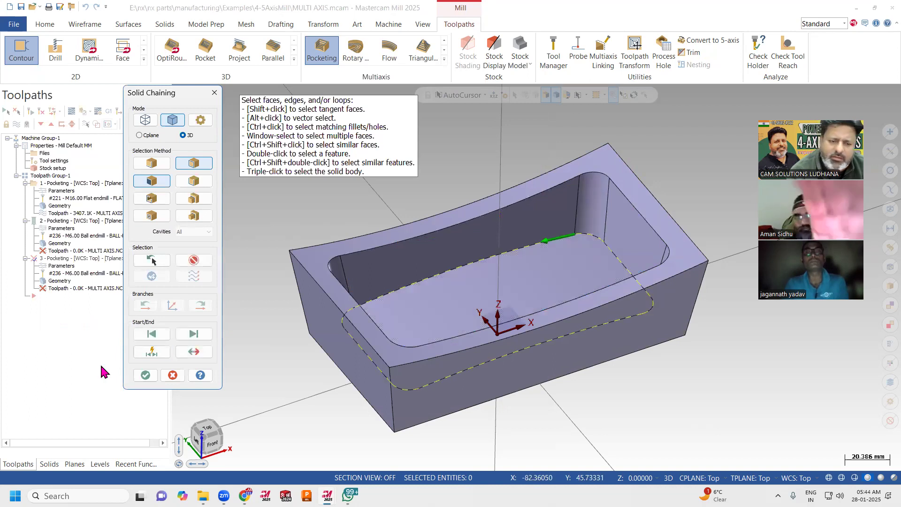
{"action": "left_click", "coordinate": [145, 375]}
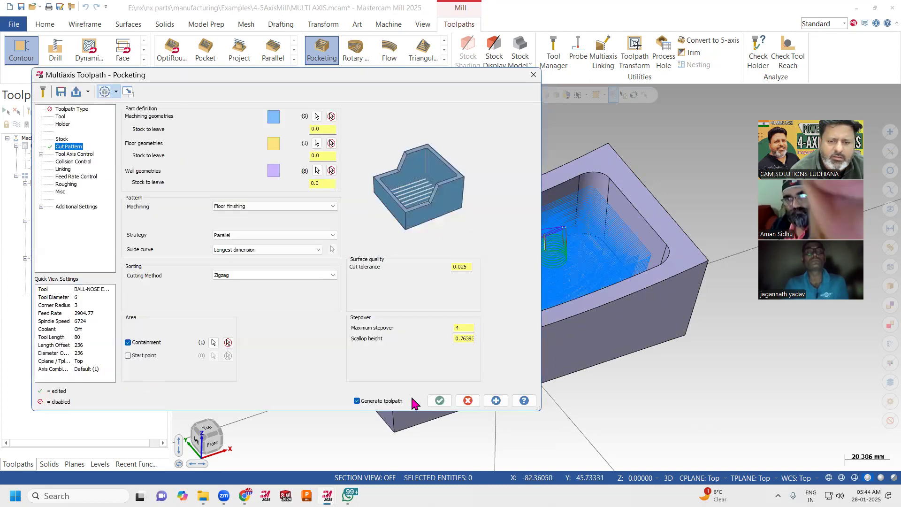
{"action": "left_click", "coordinate": [441, 400]}
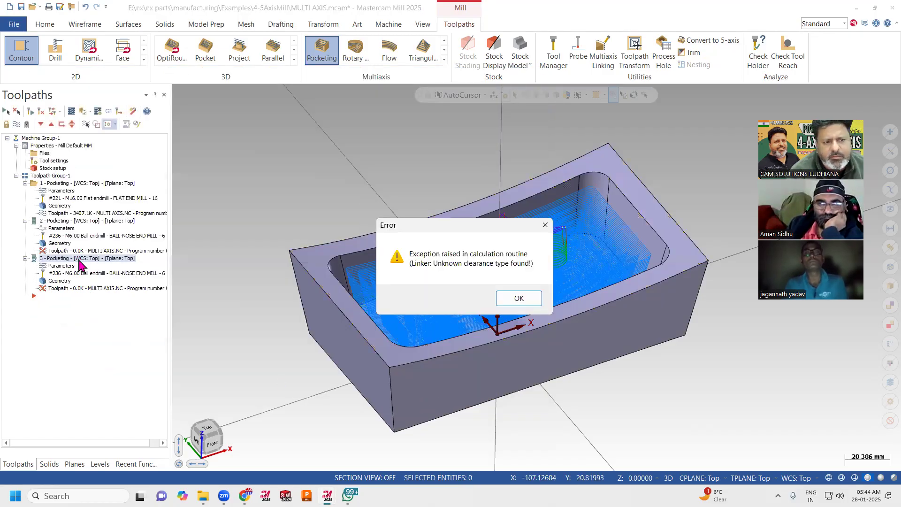
{"action": "left_click", "coordinate": [516, 303]}
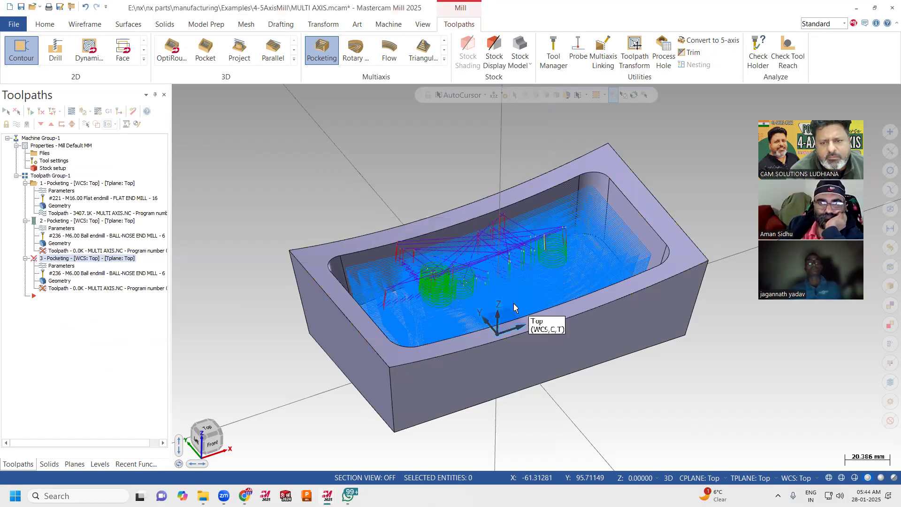
Set the third Pocketing operation's strategy to Offset from wall and try to regenerate the toolpath.
{"action": "middle_click_drag", "start_coordinate": [521, 314], "coordinate": [399, 294]}
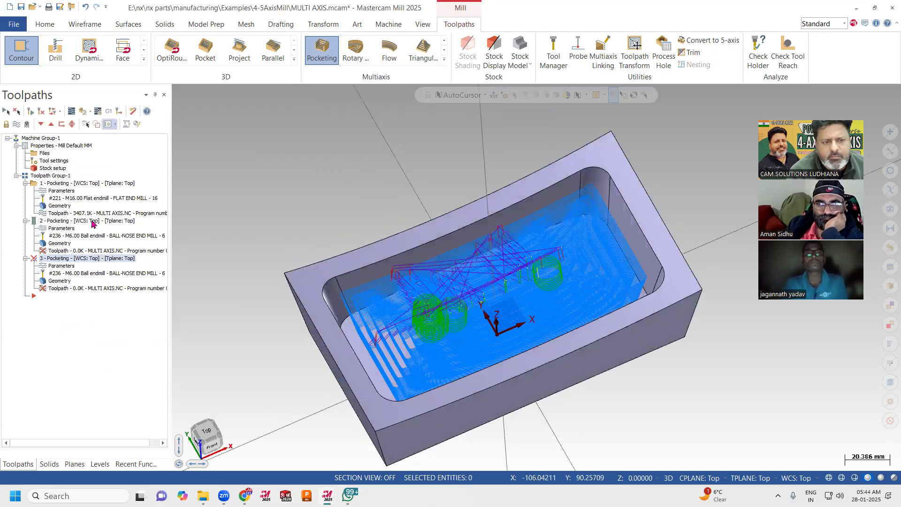
{"action": "left_click", "coordinate": [87, 222]}
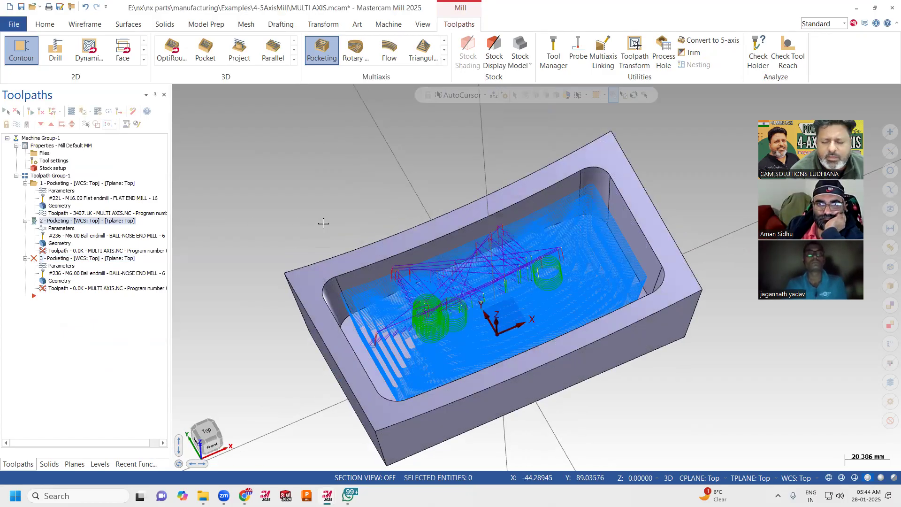
{"action": "middle_click_drag", "start_coordinate": [278, 327], "coordinate": [271, 308]}
{"action": "left_click", "coordinate": [58, 266]}
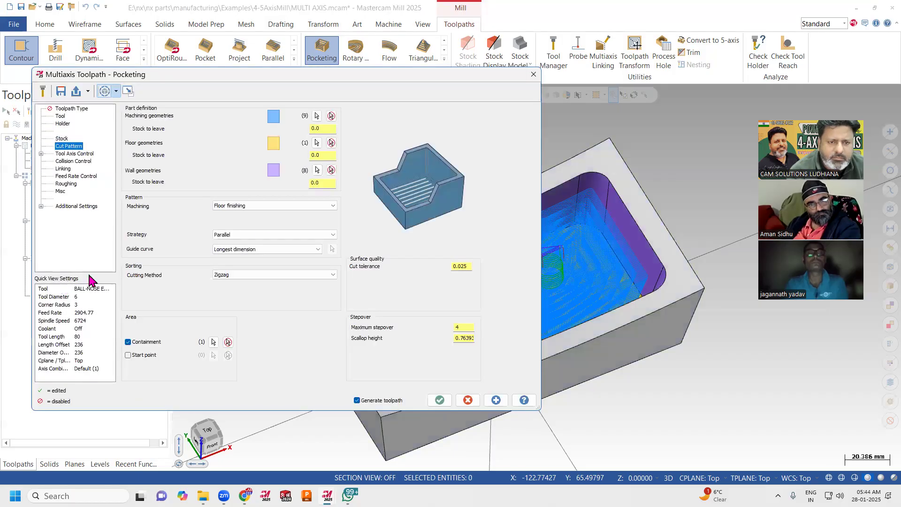
{"action": "left_click", "coordinate": [261, 235]}
{"action": "left_click", "coordinate": [257, 243]}
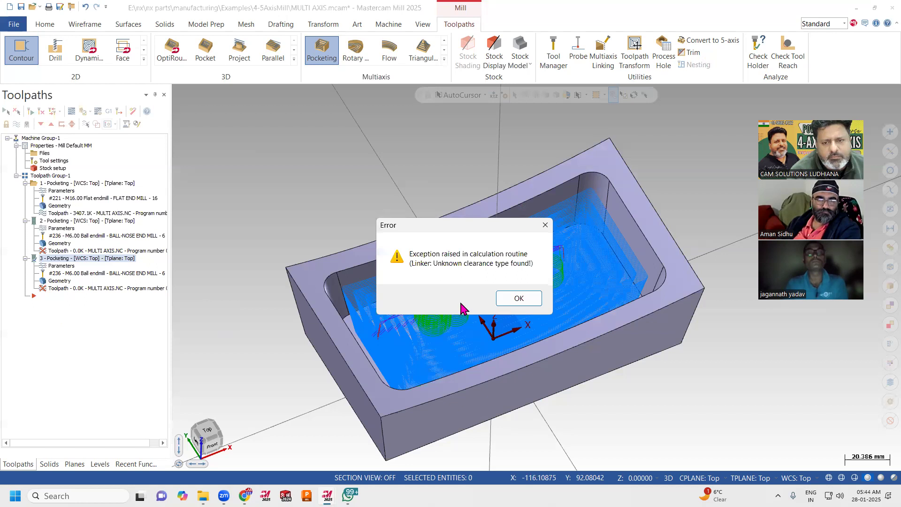
{"action": "left_click", "coordinate": [518, 298]}
Check the second Pocketing operation's processing state in the Multi-Threading Manager.
{"action": "left_click", "coordinate": [421, 26]}
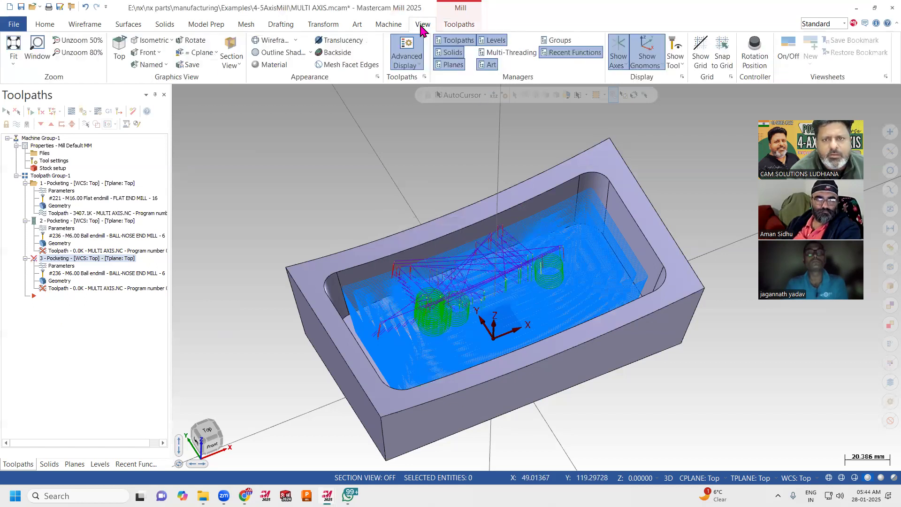
{"action": "left_click", "coordinate": [484, 52]}
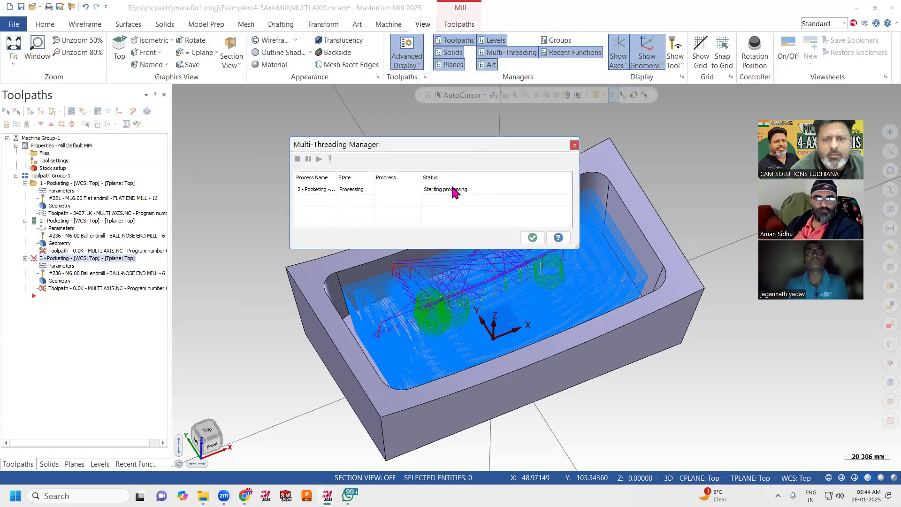
{"action": "left_click", "coordinate": [350, 191]}
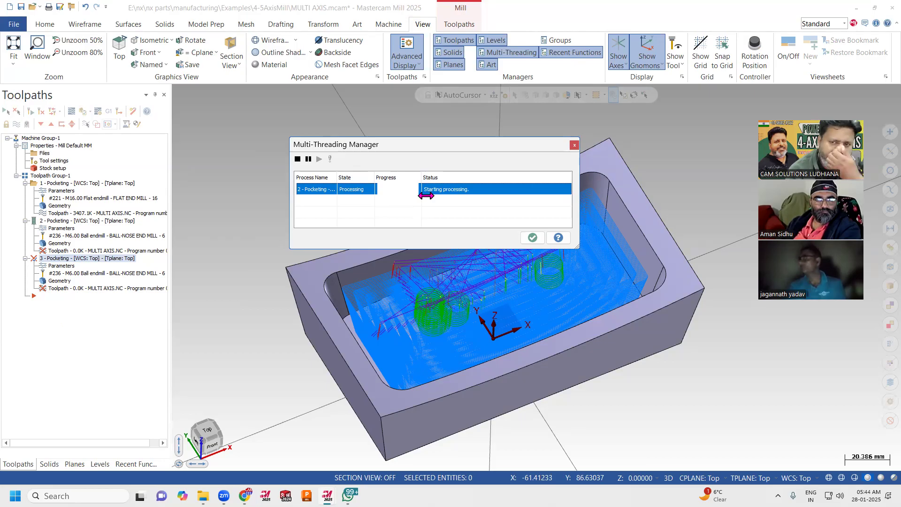
{"action": "left_click", "coordinate": [528, 237]}
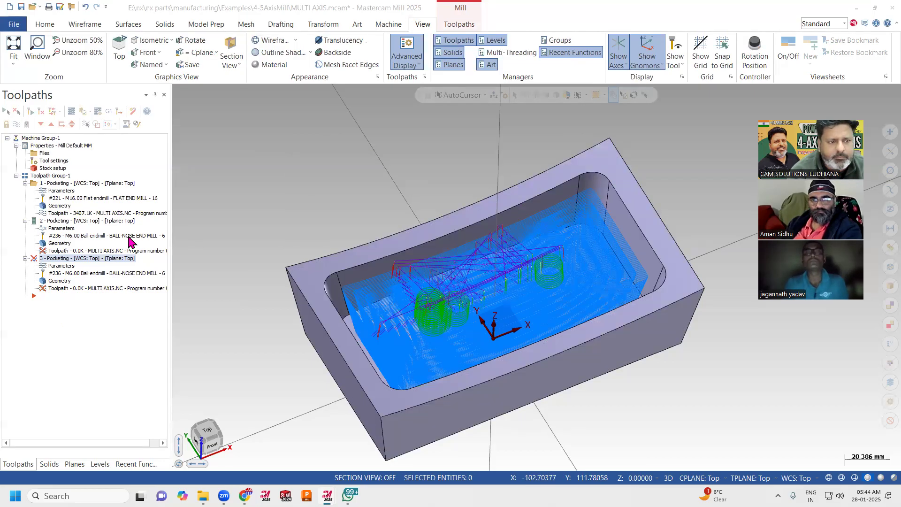
Try to pause the second Pocketing operation's calculation in the Multi-Threading Manager.
{"action": "left_click", "coordinate": [72, 222]}
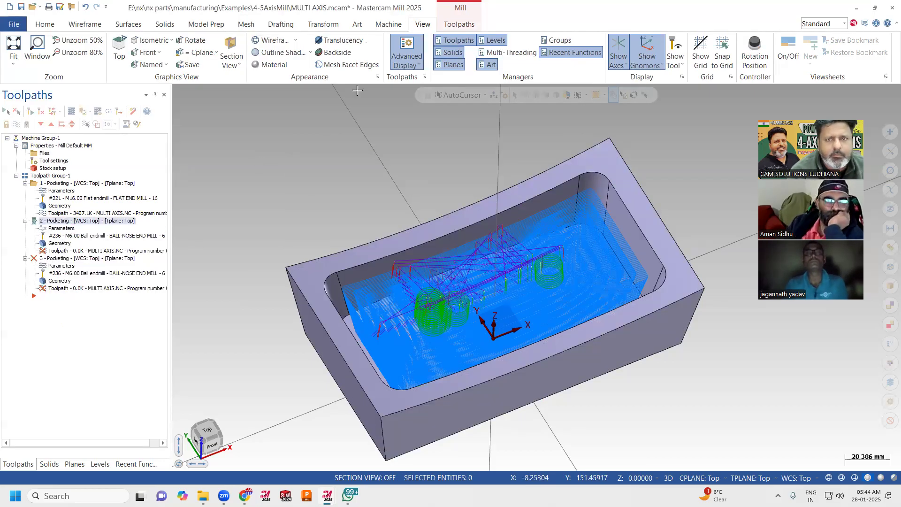
{"action": "left_click", "coordinate": [507, 53]}
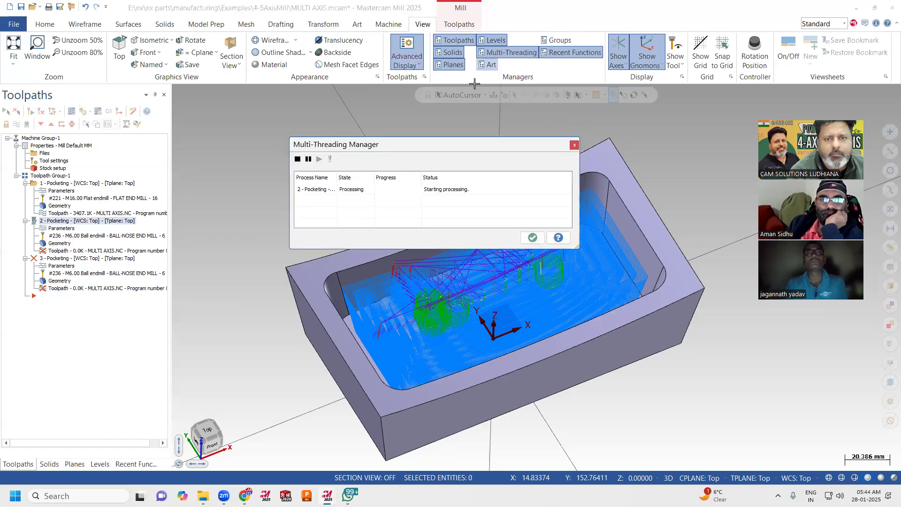
{"action": "left_click", "coordinate": [304, 191]}
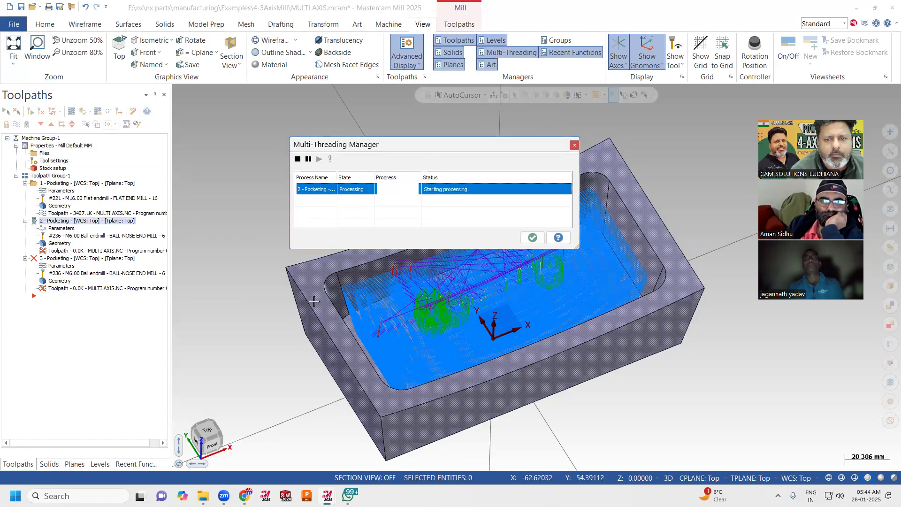
{"action": "left_click", "coordinate": [308, 159]}
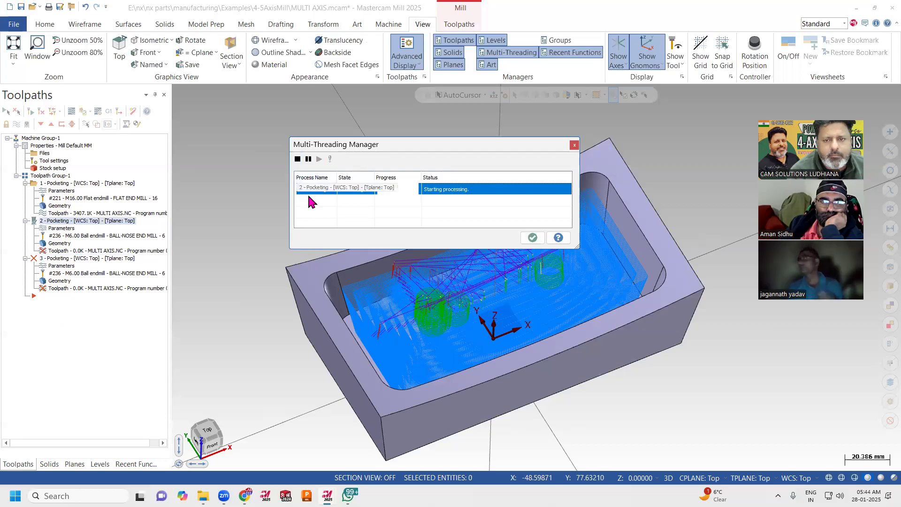
{"action": "left_click", "coordinate": [532, 238]}
{"action": "mouse_move", "coordinate": [436, 217]}
{"action": "middle_mouse_down"}
{"action": "mouse_move", "coordinate": [450, 197]}
{"action": "mouse_move", "coordinate": [447, 204]}
{"action": "middle_mouse_up"}
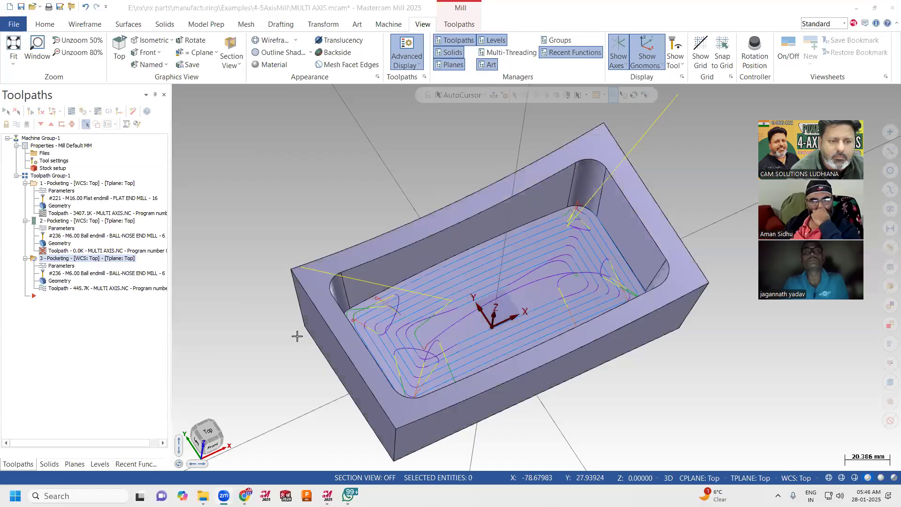
Set the floor finishing operation's clearance plane type to Automatic and review its tool axis tilting strategy.
{"action": "middle_click_drag", "start_coordinate": [297, 336], "coordinate": [293, 310]}
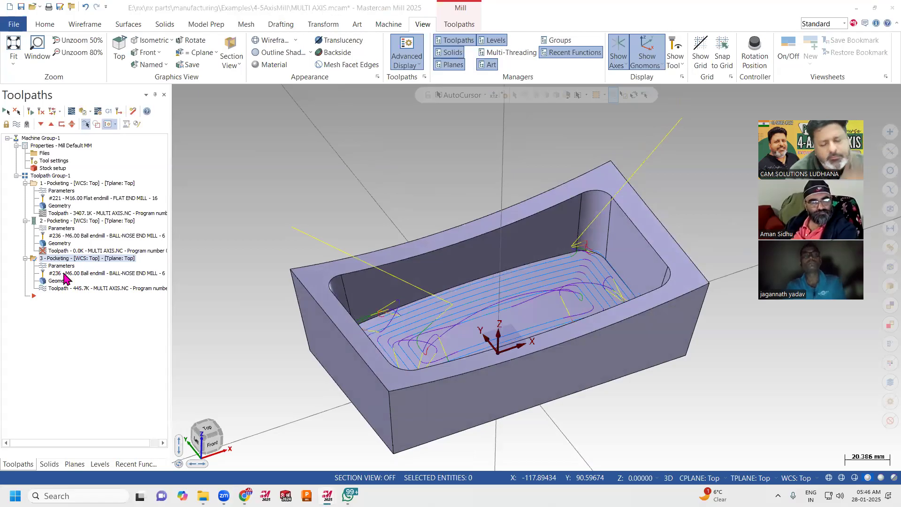
{"action": "left_click", "coordinate": [61, 265]}
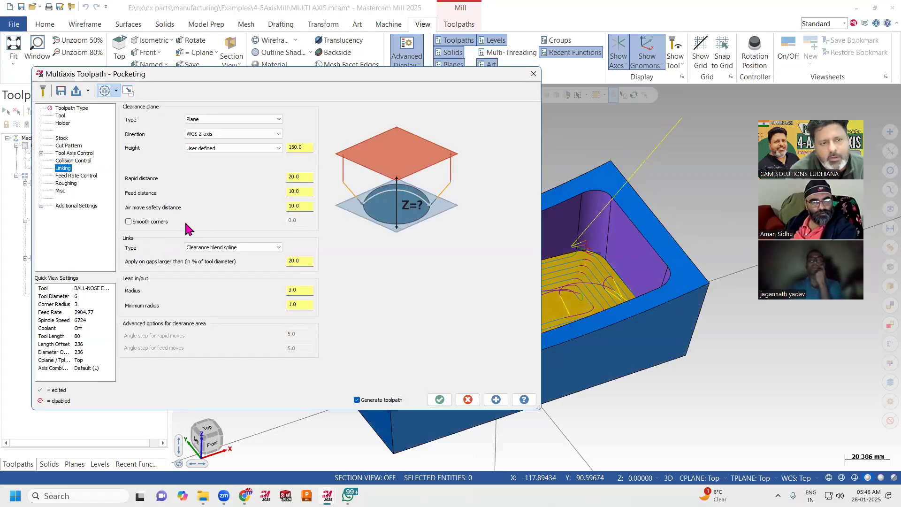
{"action": "left_click", "coordinate": [200, 121]}
{"action": "left_click", "coordinate": [209, 132]}
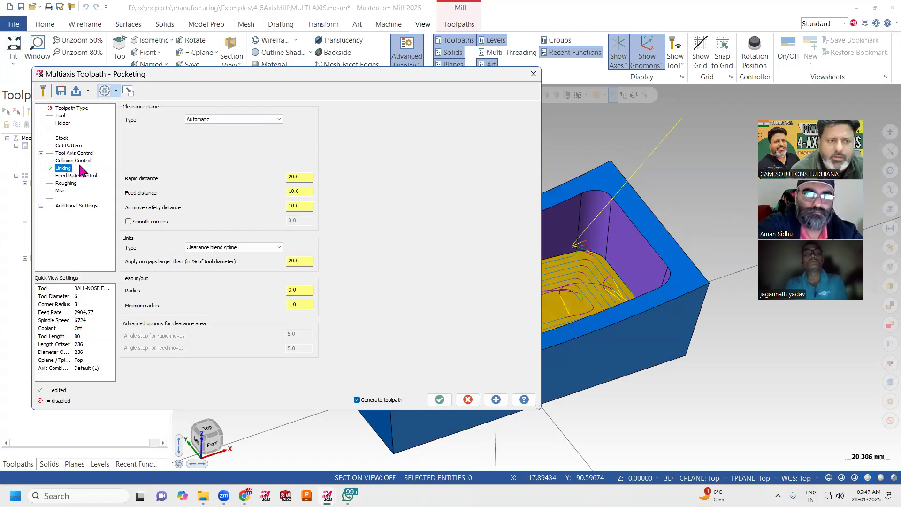
{"action": "left_click", "coordinate": [75, 153]}
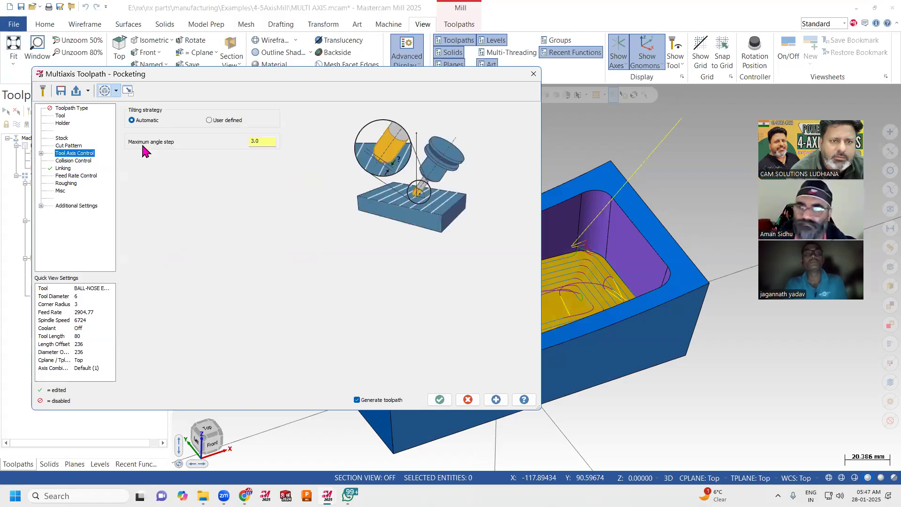
Set the floor finishing cutting method to Zigzag, regenerate the toolpath and inspect it on the pocket floor.
{"action": "left_click", "coordinate": [68, 146]}
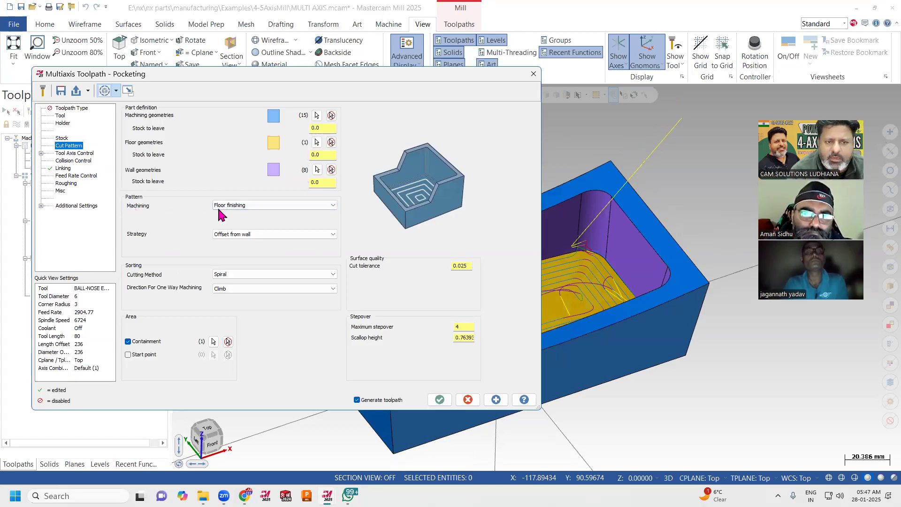
{"action": "left_click", "coordinate": [218, 275]}
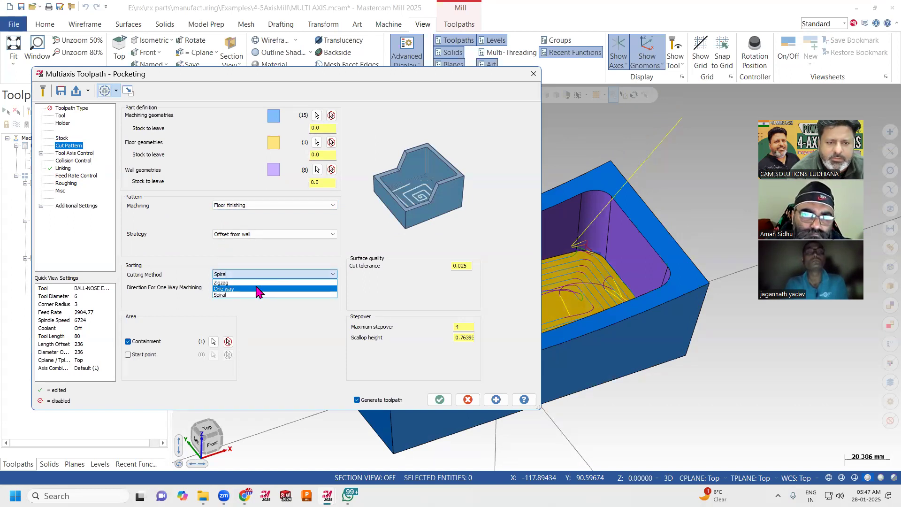
{"action": "left_click", "coordinate": [259, 287]}
{"action": "left_click", "coordinate": [439, 399]}
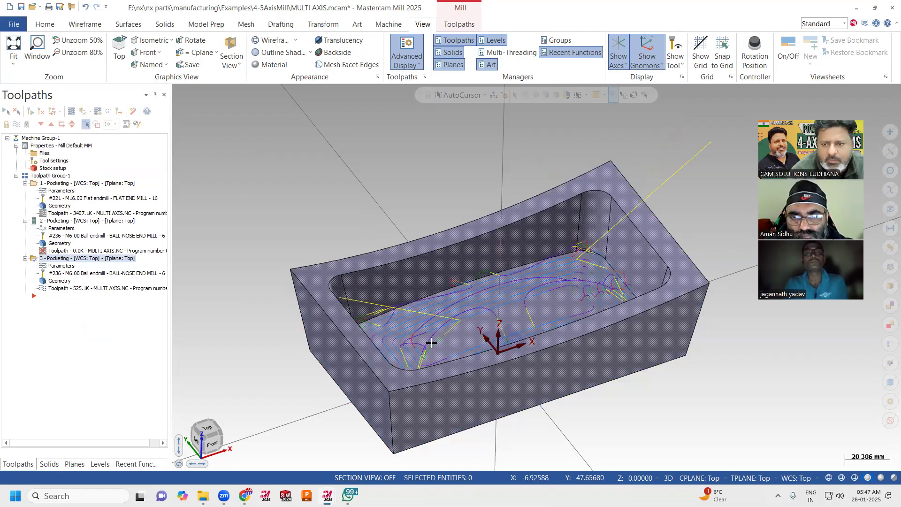
{"action": "middle_click_drag", "start_coordinate": [358, 204], "coordinate": [247, 251]}
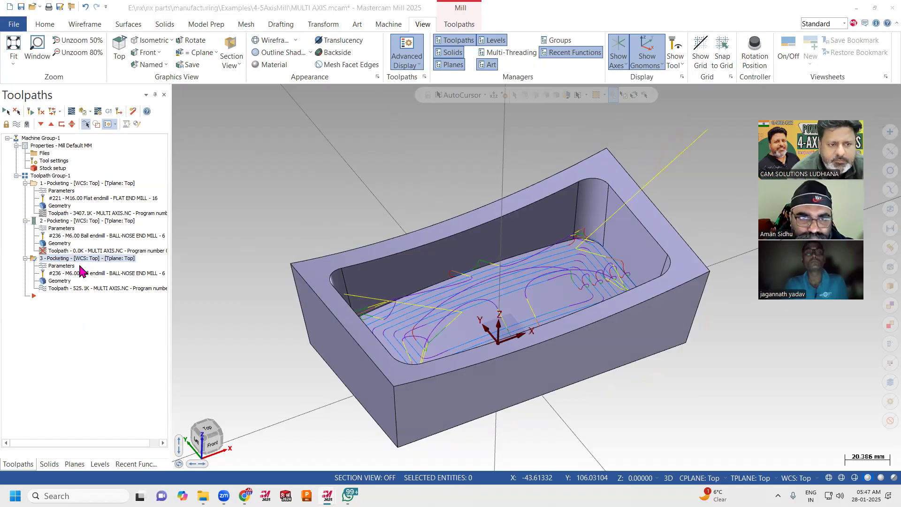
Switch the third Pocketing operation's strategy to Parallel, using Longest dimension as the guide curve.
{"action": "left_click", "coordinate": [100, 274]}
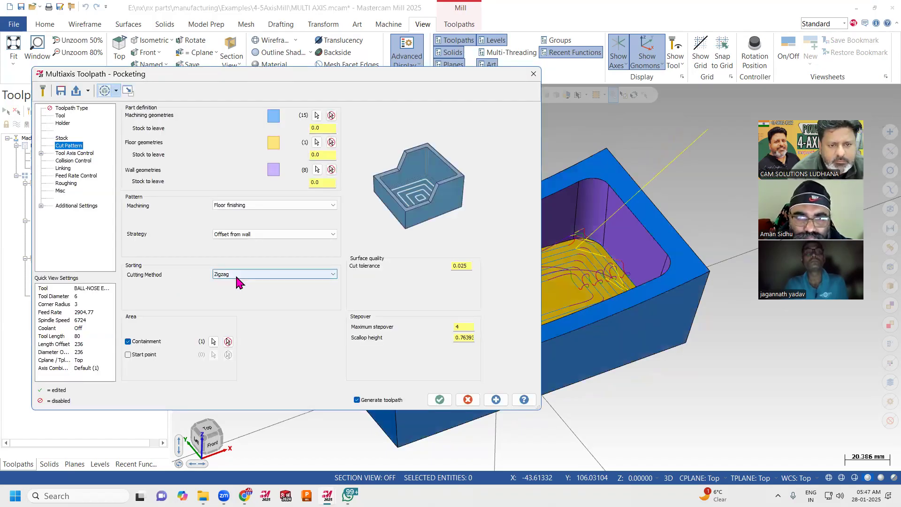
{"action": "left_click", "coordinate": [244, 234]}
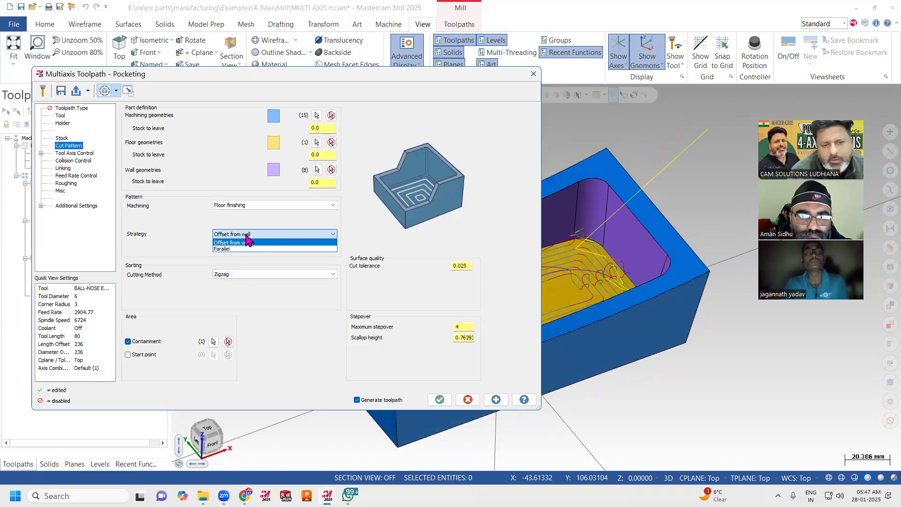
{"action": "left_click", "coordinate": [239, 249]}
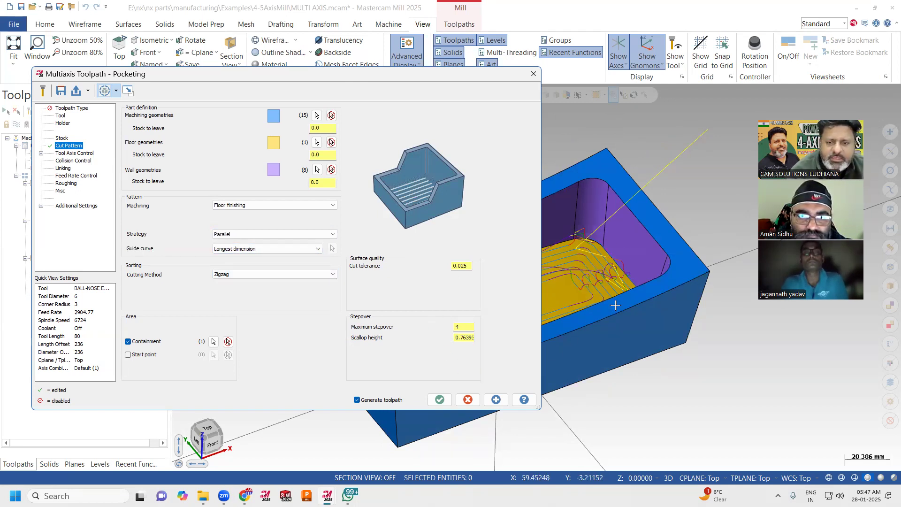
Regenerate the floor finishing toolpath with the Parallel strategy and inspect it on the pocket floor.
{"action": "left_click", "coordinate": [439, 399]}
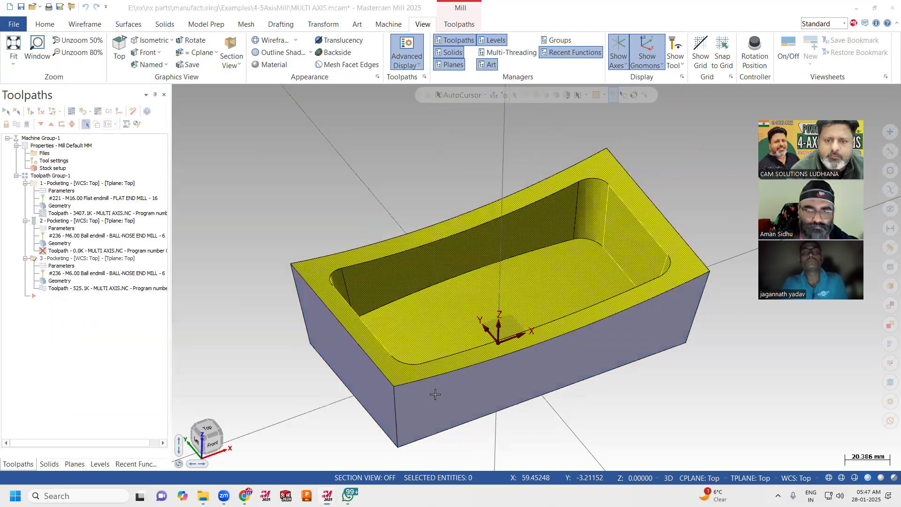
{"action": "middle_click_drag", "start_coordinate": [493, 278], "coordinate": [395, 290]}
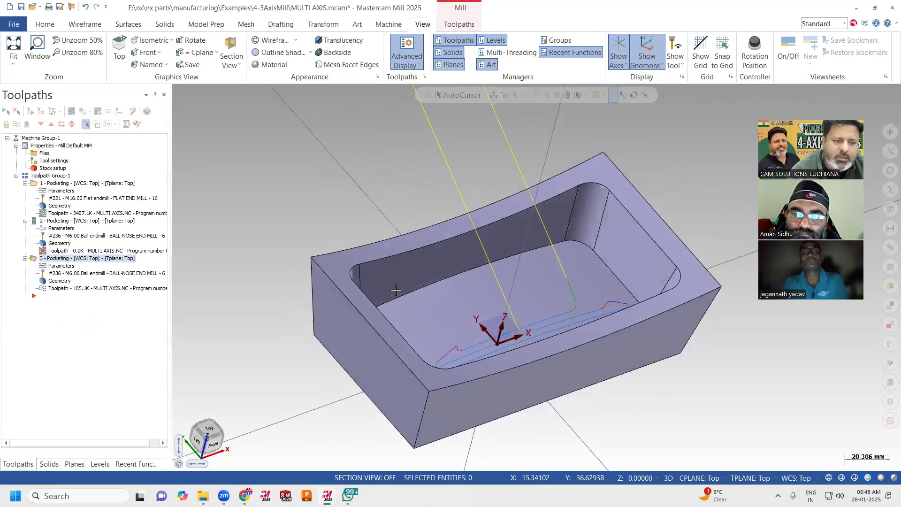
Switch the third Pocketing operation's strategy to Offset from wall, turn off Containment, and regenerate the toolpath.
{"action": "left_click", "coordinate": [60, 267]}
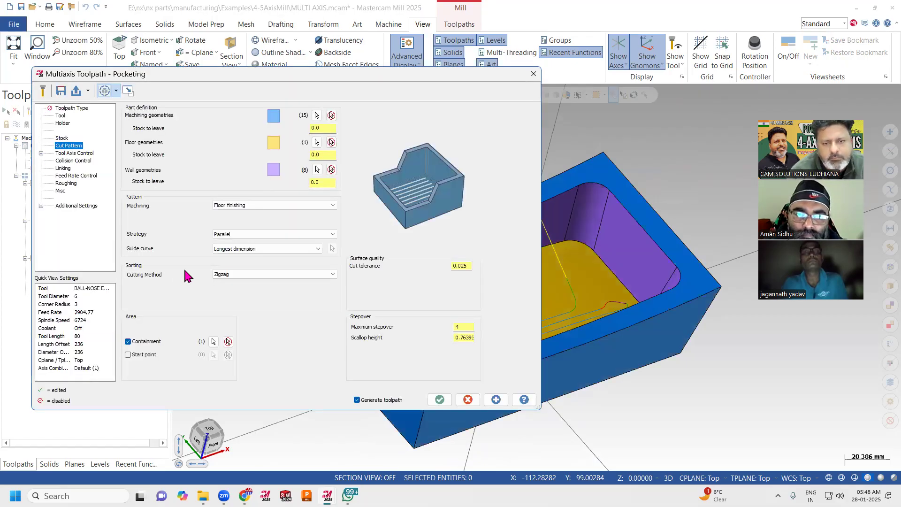
{"action": "left_click", "coordinate": [241, 275]}
{"action": "left_click", "coordinate": [244, 282]}
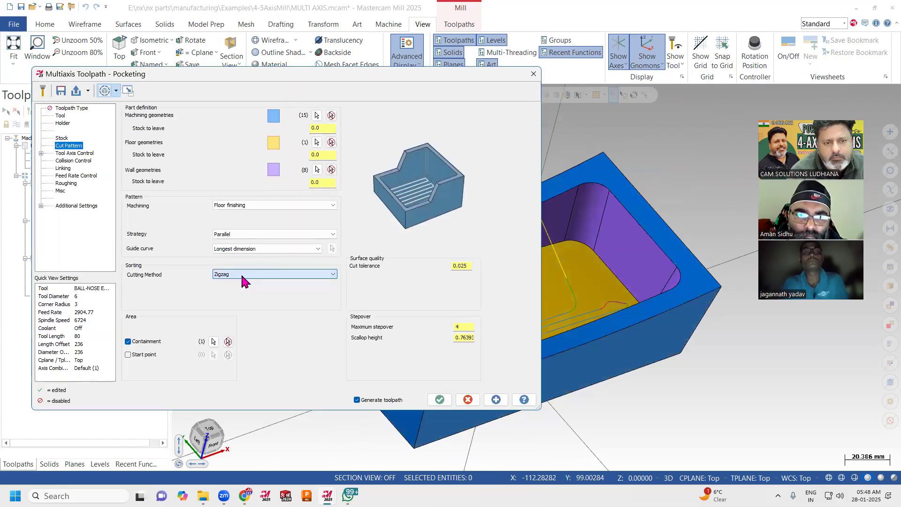
{"action": "left_click", "coordinate": [243, 236]}
{"action": "left_click", "coordinate": [237, 246]}
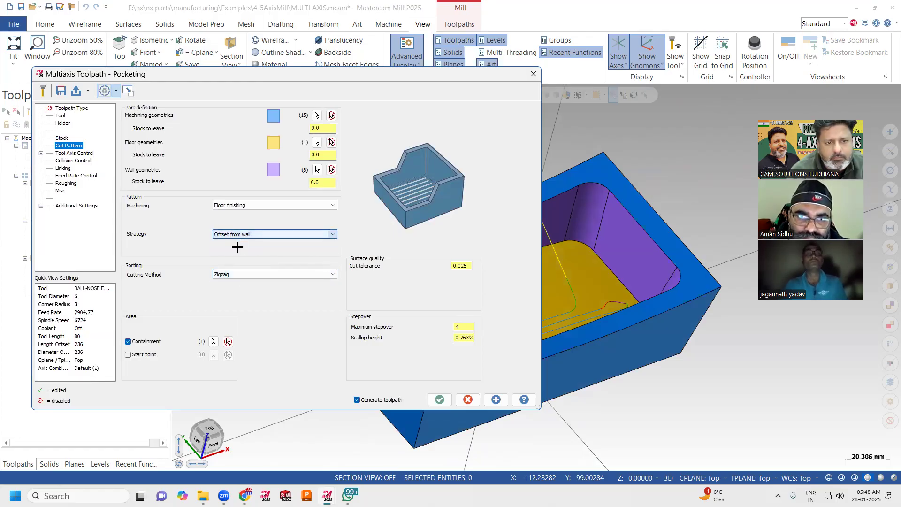
{"action": "left_click", "coordinate": [128, 342]}
{"action": "left_click", "coordinate": [430, 401]}
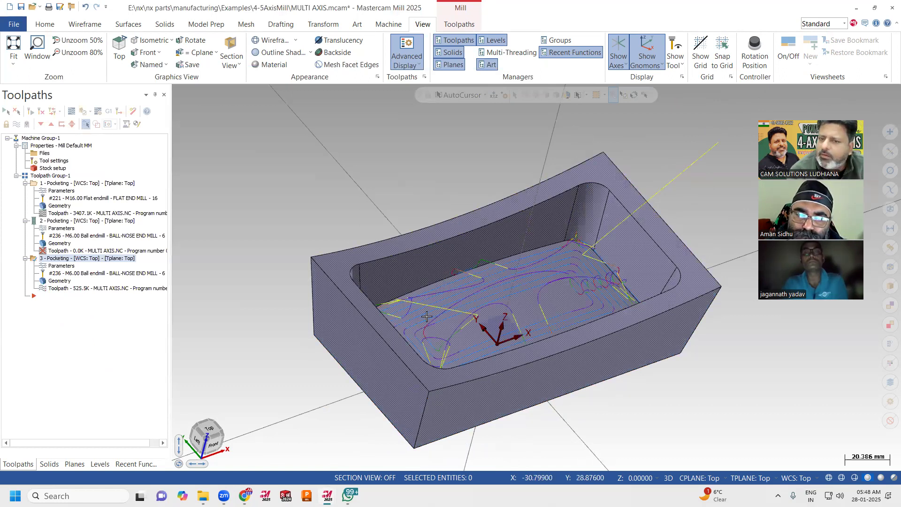
{"action": "mouse_move", "coordinate": [409, 382]}
{"action": "middle_mouse_down"}
{"action": "mouse_move", "coordinate": [387, 279]}
{"action": "mouse_move", "coordinate": [428, 312]}
{"action": "mouse_move", "coordinate": [440, 334]}
{"action": "mouse_move", "coordinate": [457, 307]}
{"action": "mouse_move", "coordinate": [378, 298]}
{"action": "middle_mouse_up"}
Set the floor finishing operation's maximum stepover to 1, regenerate the toolpath and inspect it on the pocket floor.
{"action": "left_click", "coordinate": [60, 265]}
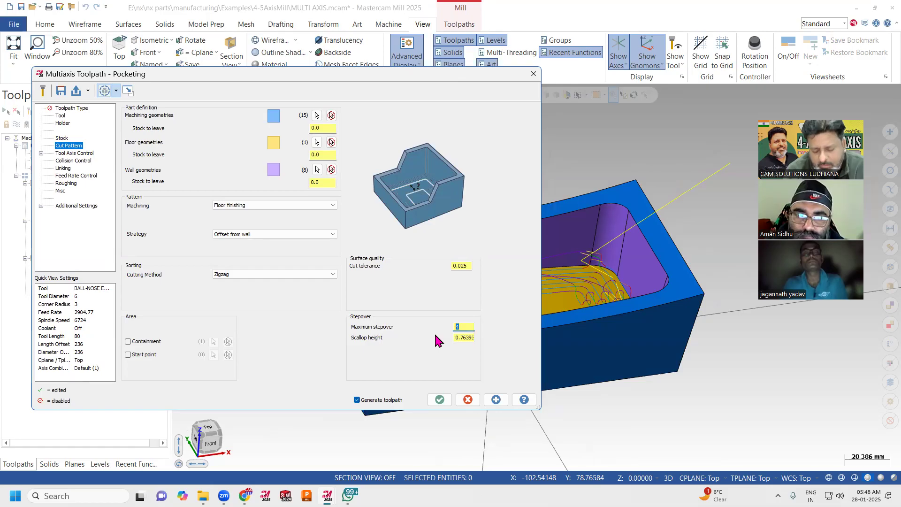
{"action": "left_click", "coordinate": [439, 399]}
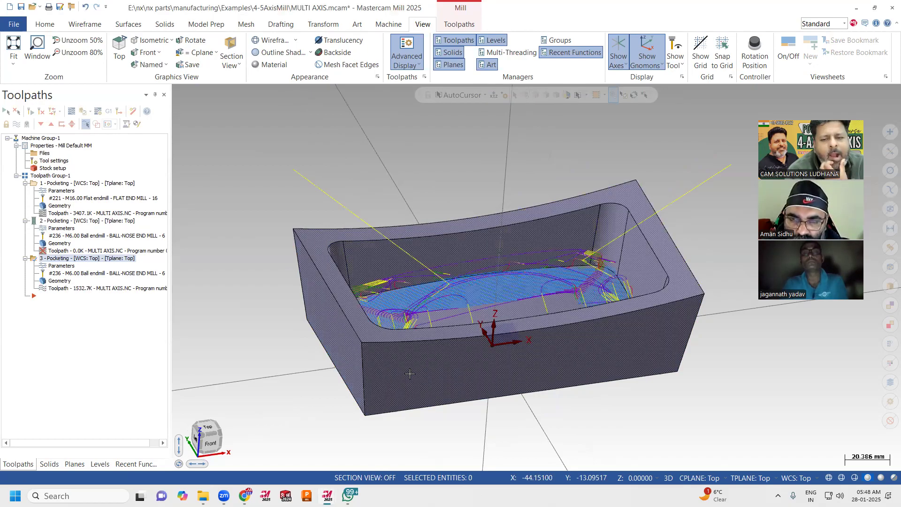
{"action": "mouse_move", "coordinate": [414, 285]}
{"action": "middle_mouse_down"}
{"action": "mouse_move", "coordinate": [431, 320]}
{"action": "mouse_move", "coordinate": [412, 299]}
{"action": "middle_mouse_up"}
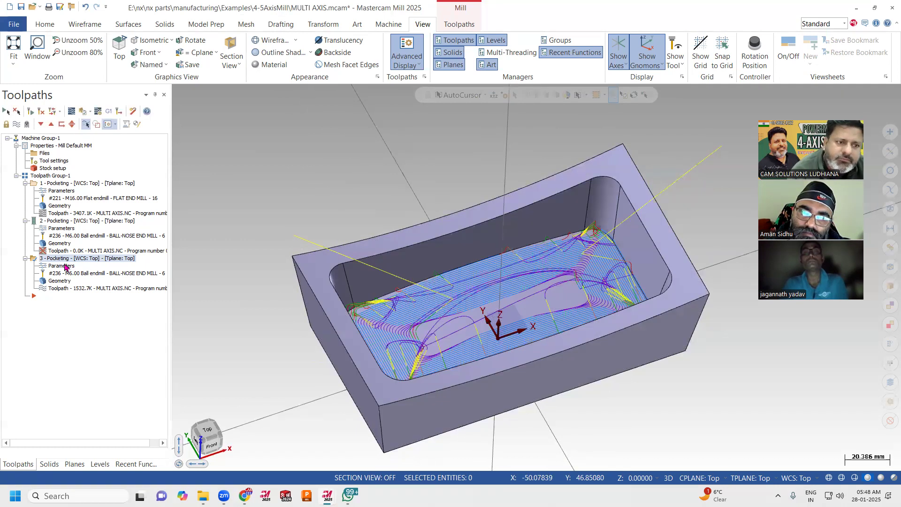
{"action": "mouse_move", "coordinate": [484, 281]}
{"action": "middle_mouse_down"}
{"action": "mouse_move", "coordinate": [471, 240]}
{"action": "mouse_move", "coordinate": [483, 231]}
{"action": "mouse_move", "coordinate": [474, 273]}
{"action": "middle_mouse_up"}
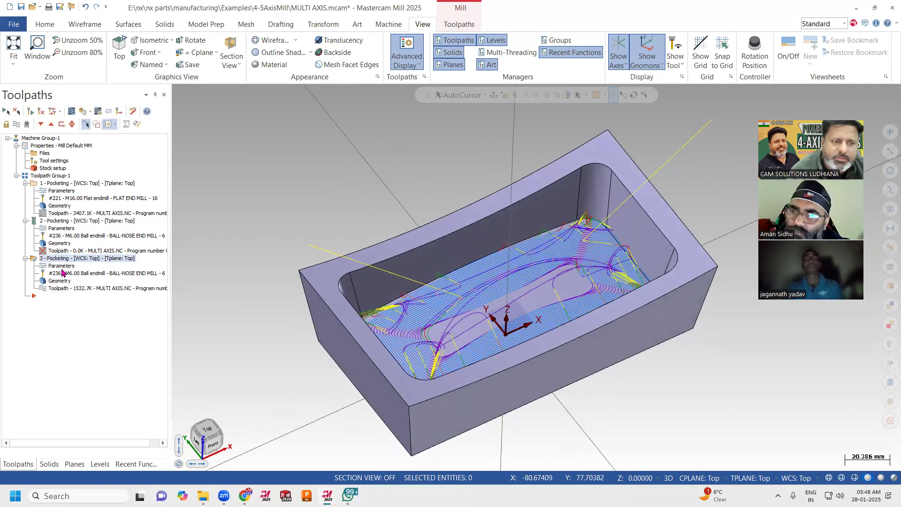
Try to delete the second Pocketing operation.
{"action": "right_click", "coordinate": [71, 225]}
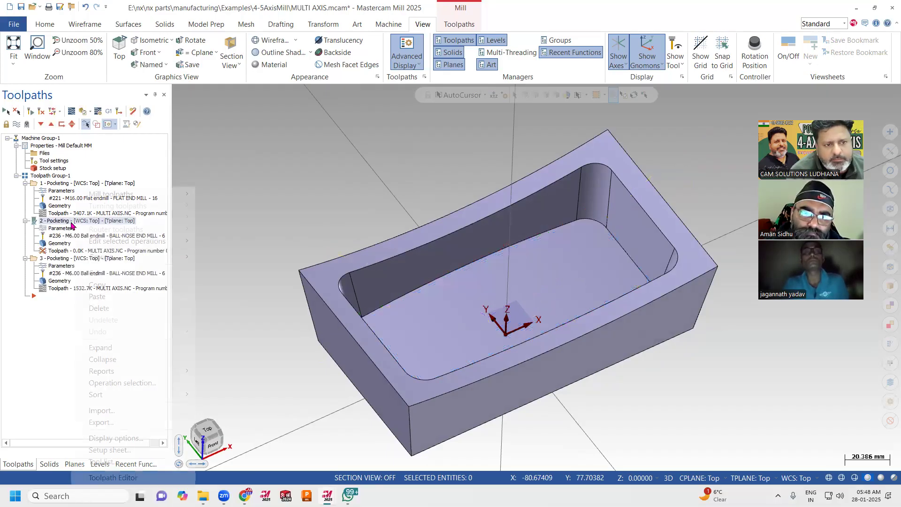
{"action": "left_click", "coordinate": [99, 309]}
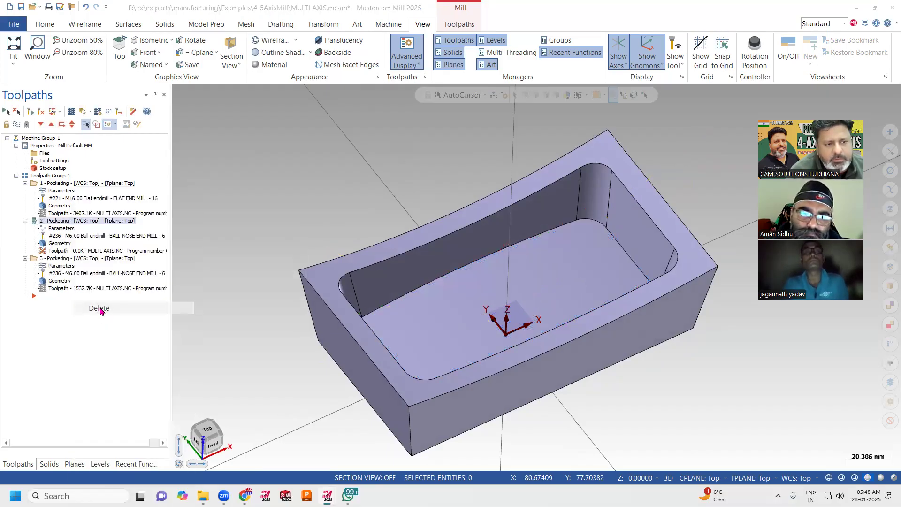
{"action": "left_click", "coordinate": [540, 282]}
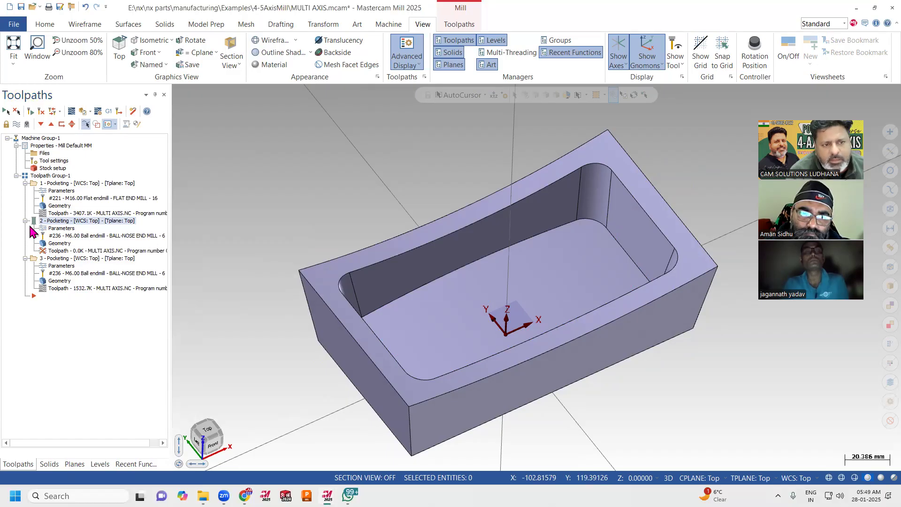
Stop the second Pocketing operation's calculation in the Multi-Threading Manager and check its processing state.
{"action": "left_click", "coordinate": [497, 53]}
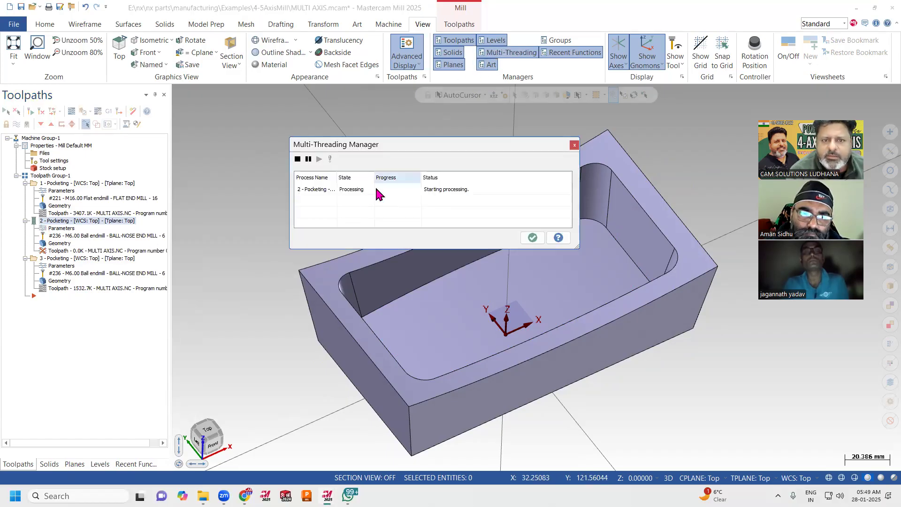
{"action": "left_click", "coordinate": [298, 160]}
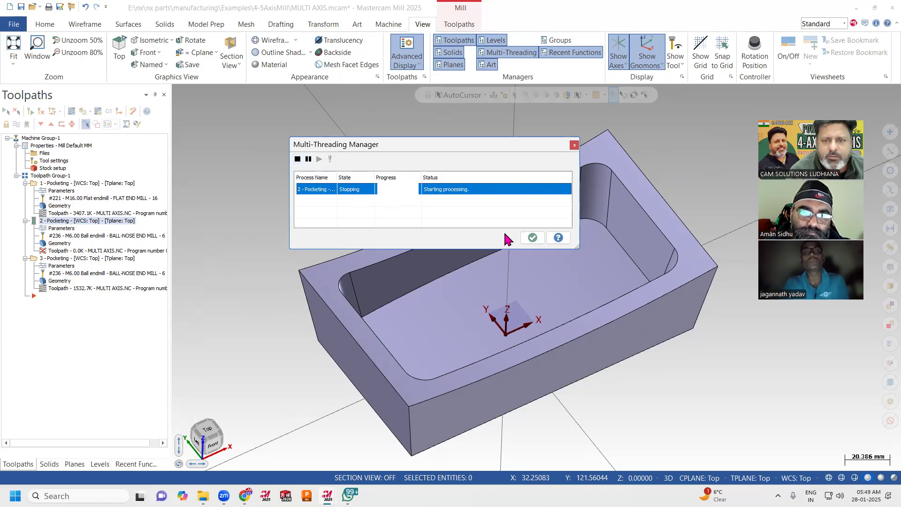
{"action": "left_click", "coordinate": [532, 238]}
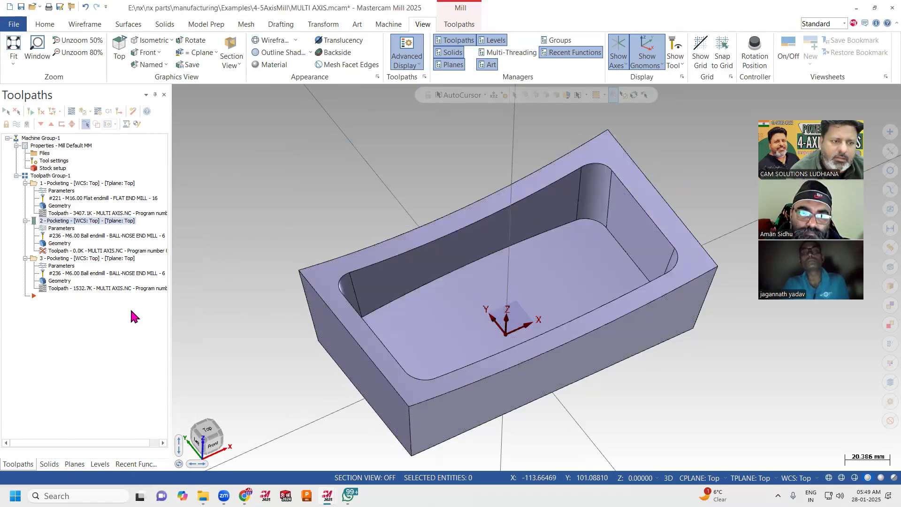
{"action": "left_click", "coordinate": [504, 52]}
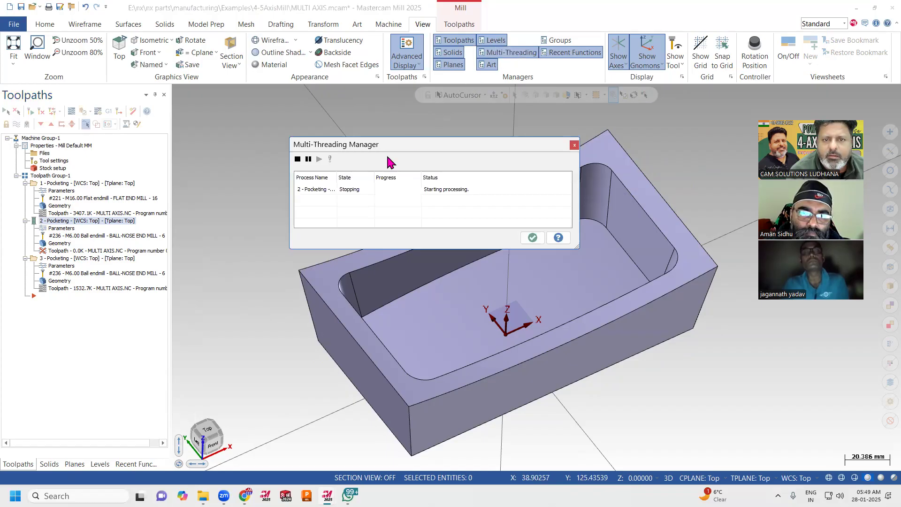
{"action": "left_click", "coordinate": [315, 189]}
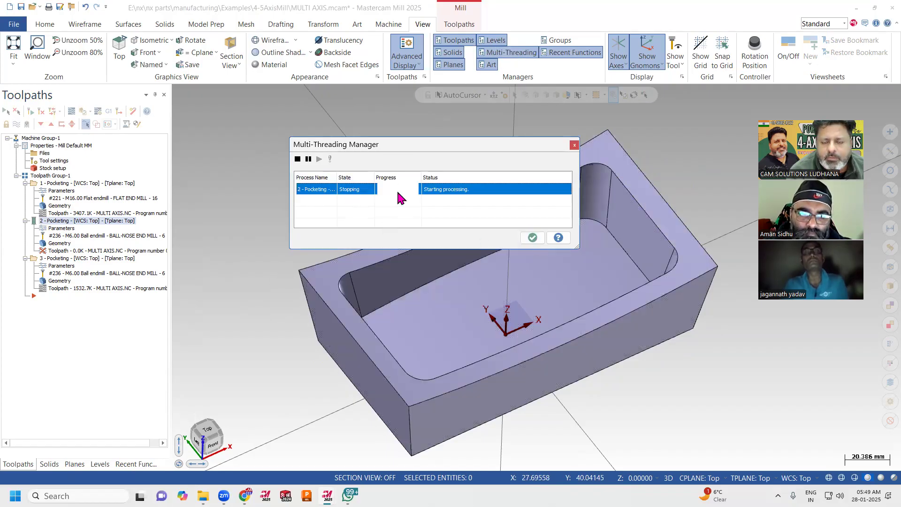
{"action": "left_click", "coordinate": [532, 237]}
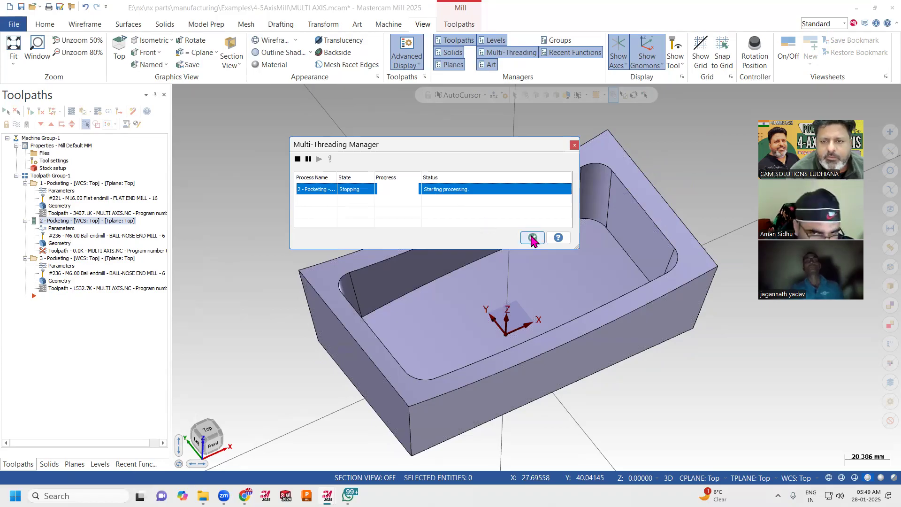
Copy the third Pocketing operation and paste the duplicate at the end of the toolpath group.
{"action": "left_click", "coordinate": [52, 259]}
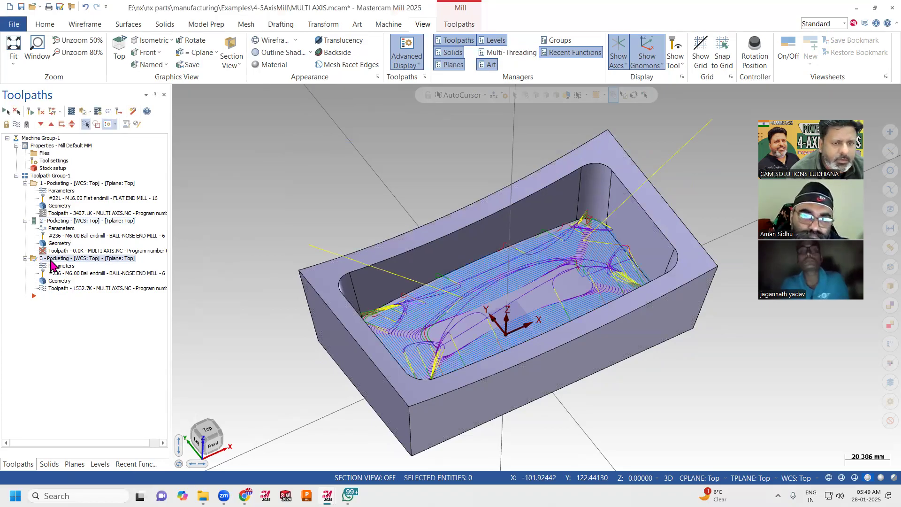
{"action": "right_click", "coordinate": [53, 259]}
{"action": "left_click", "coordinate": [78, 280]}
{"action": "right_click", "coordinate": [77, 280]}
{"action": "left_click", "coordinate": [104, 300]}
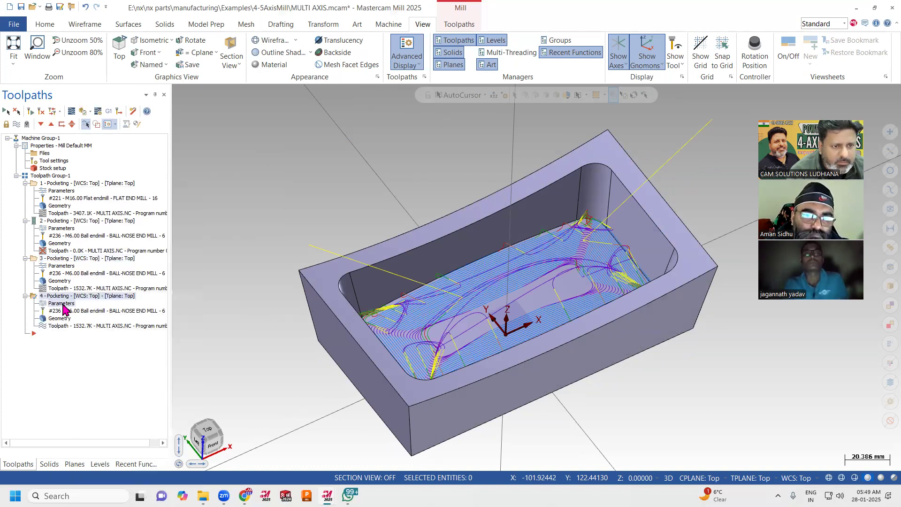
Set the copied fourth Pocketing operation's machining type to Wall finishing and generate its toolpath.
{"action": "left_click", "coordinate": [68, 304]}
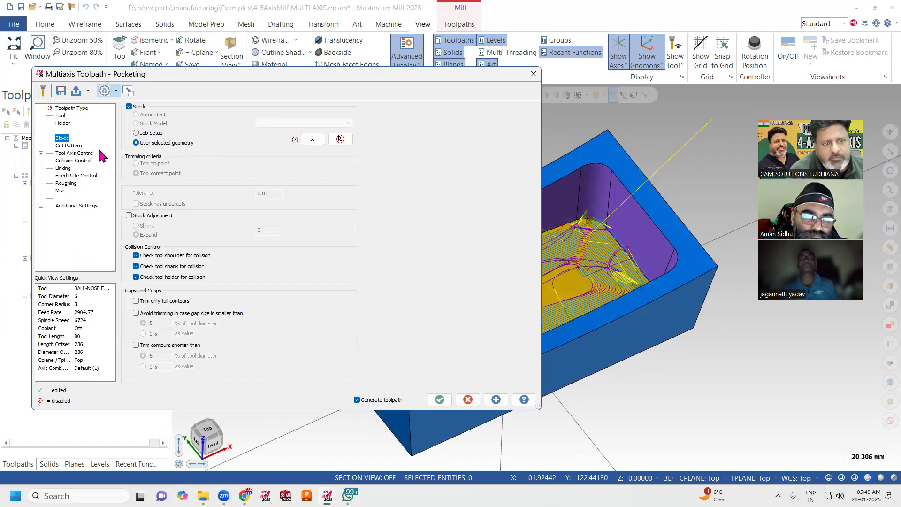
{"action": "left_click", "coordinate": [75, 154]}
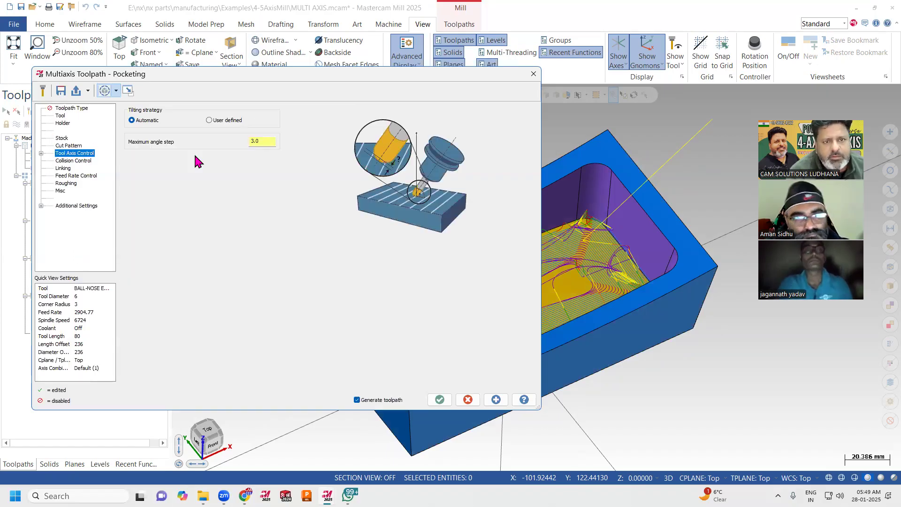
{"action": "left_click", "coordinate": [71, 145]}
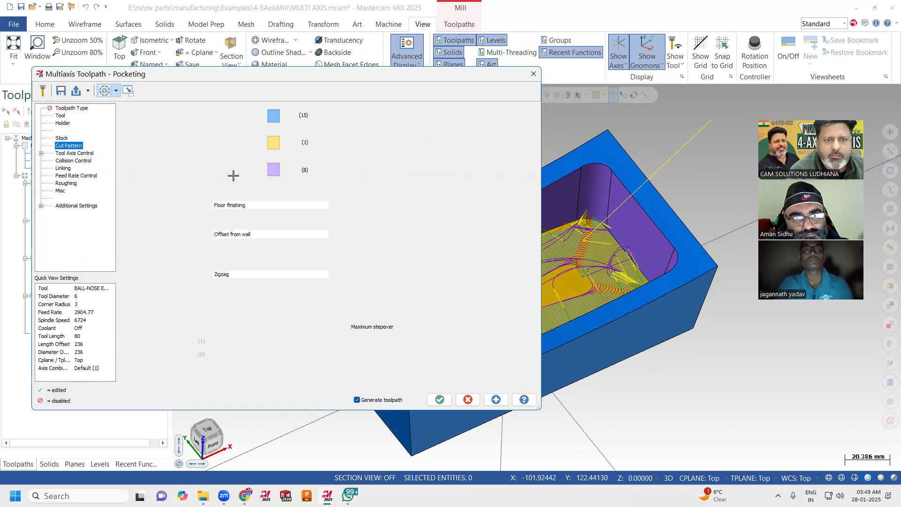
{"action": "left_click", "coordinate": [252, 206]}
{"action": "left_click", "coordinate": [247, 226]}
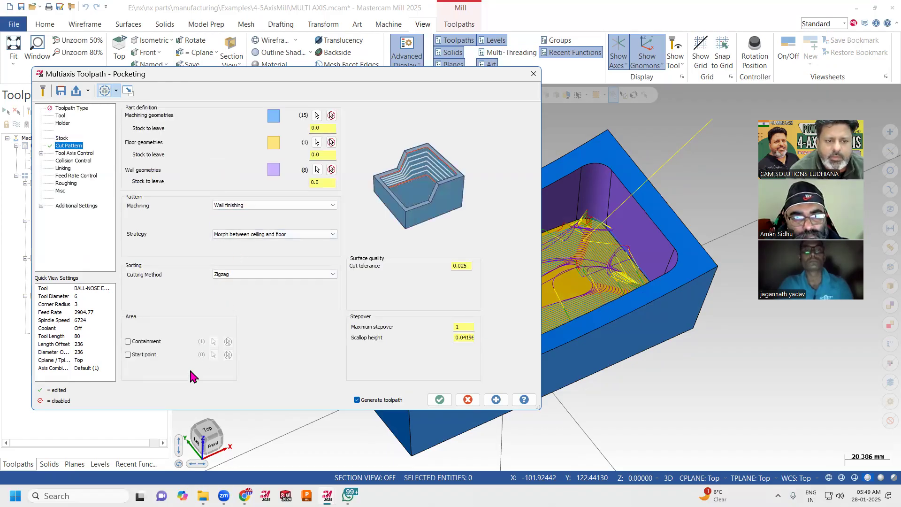
{"action": "left_click", "coordinate": [439, 399]}
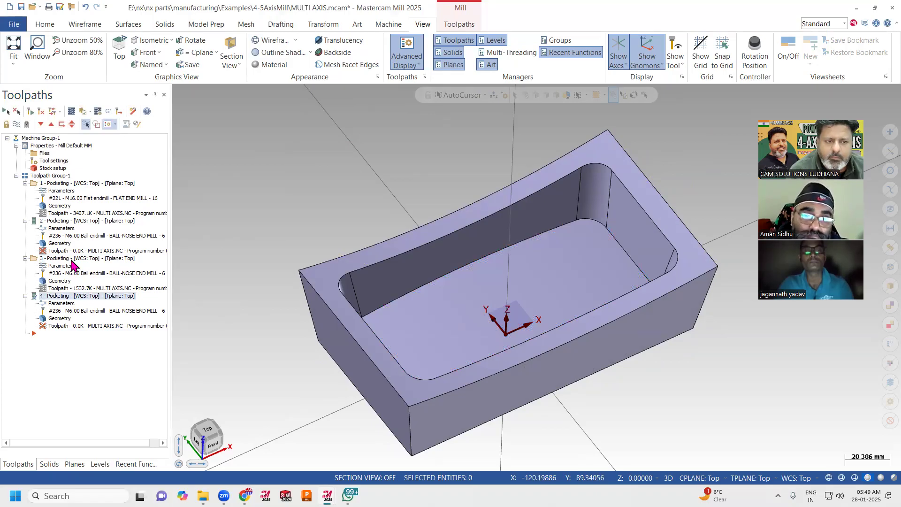
Display the fourth operation's wall finishing toolpath and switch the model to wireframe to inspect it.
{"action": "left_click", "coordinate": [71, 259]}
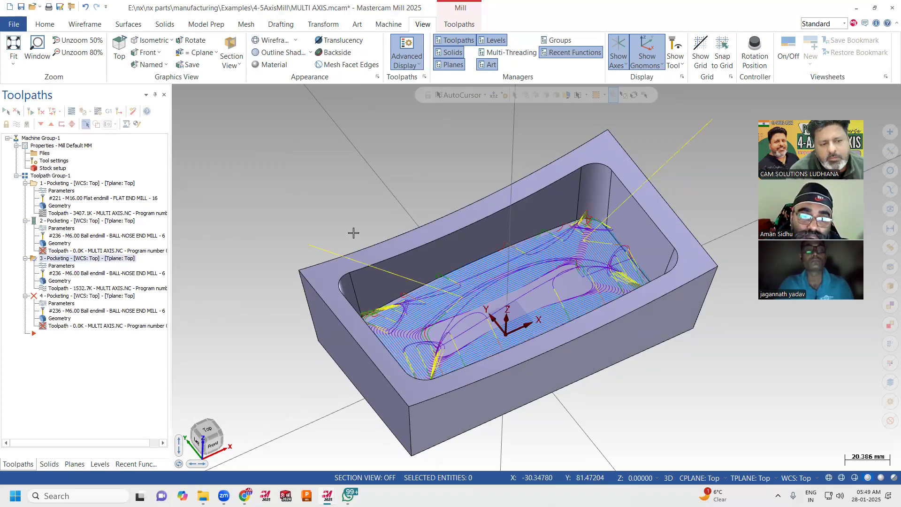
{"action": "left_click", "coordinate": [93, 297]}
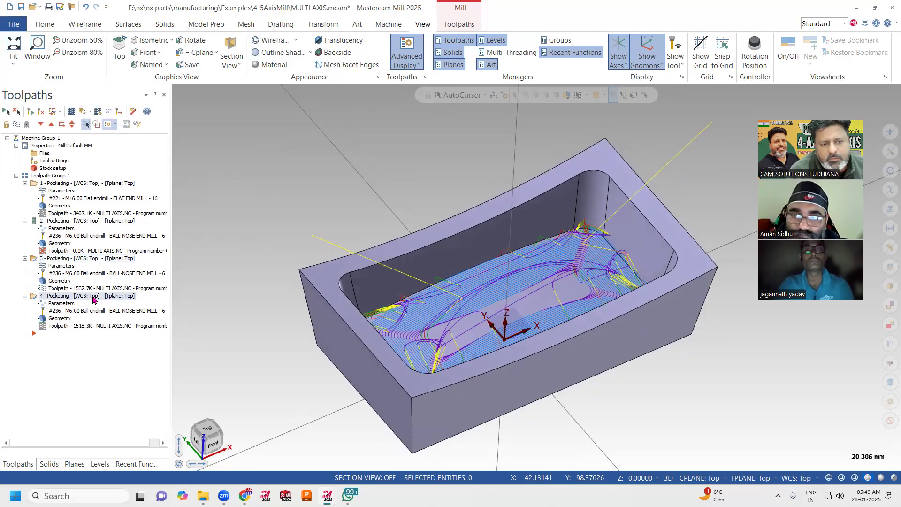
{"action": "middle_click_drag", "start_coordinate": [467, 273], "coordinate": [801, 462]}
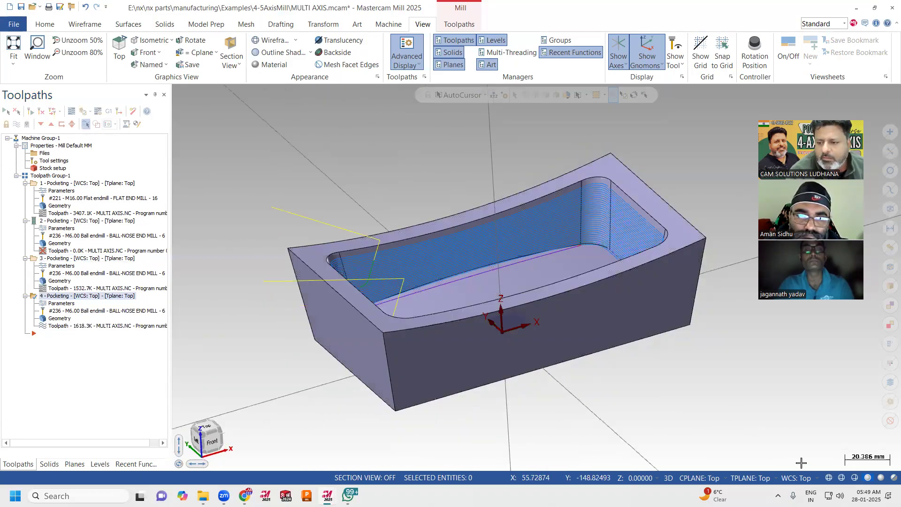
{"action": "left_click", "coordinate": [828, 478]}
{"action": "mouse_move", "coordinate": [698, 374]}
{"action": "middle_mouse_down"}
{"action": "mouse_move", "coordinate": [686, 356]}
{"action": "mouse_move", "coordinate": [696, 368]}
{"action": "middle_mouse_up"}
Compare the floor finishing, wall finishing and roughing toolpaths by displaying each operation in the wireframe view.
{"action": "left_click", "coordinate": [70, 259]}
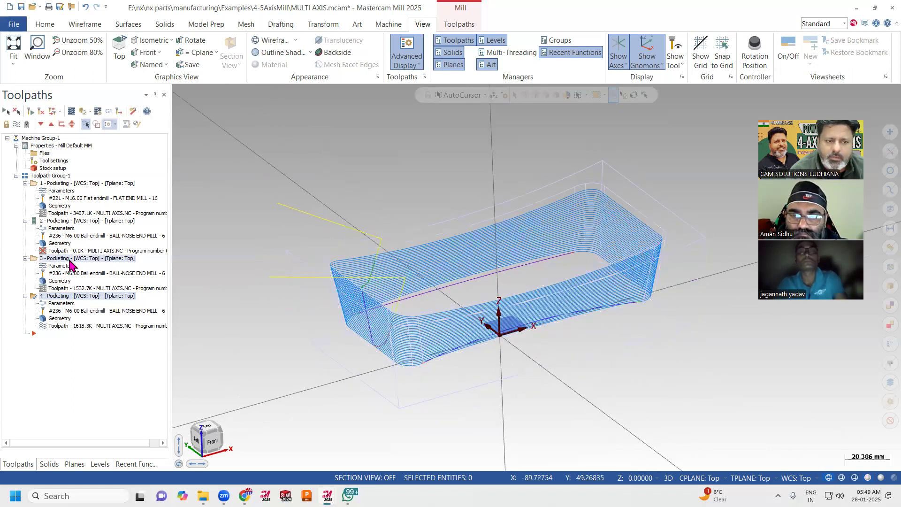
{"action": "left_click", "coordinate": [62, 296]}
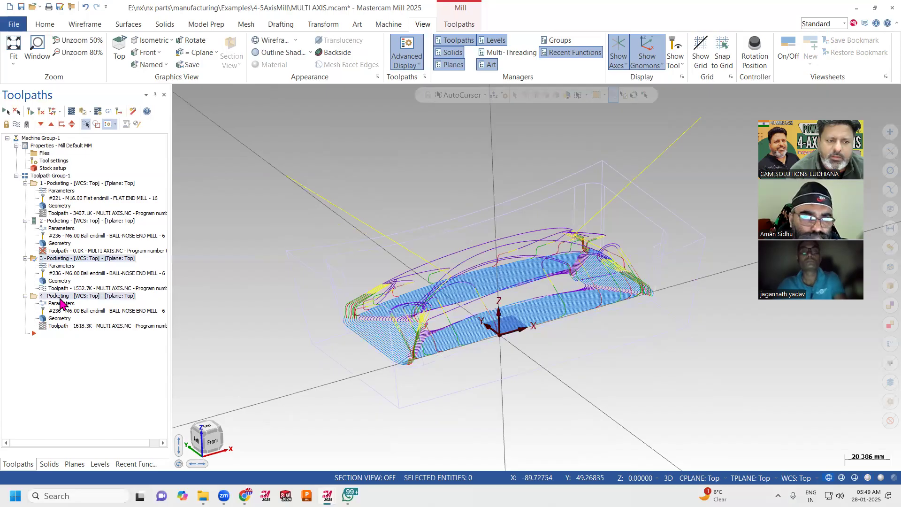
{"action": "left_click", "coordinate": [75, 184]}
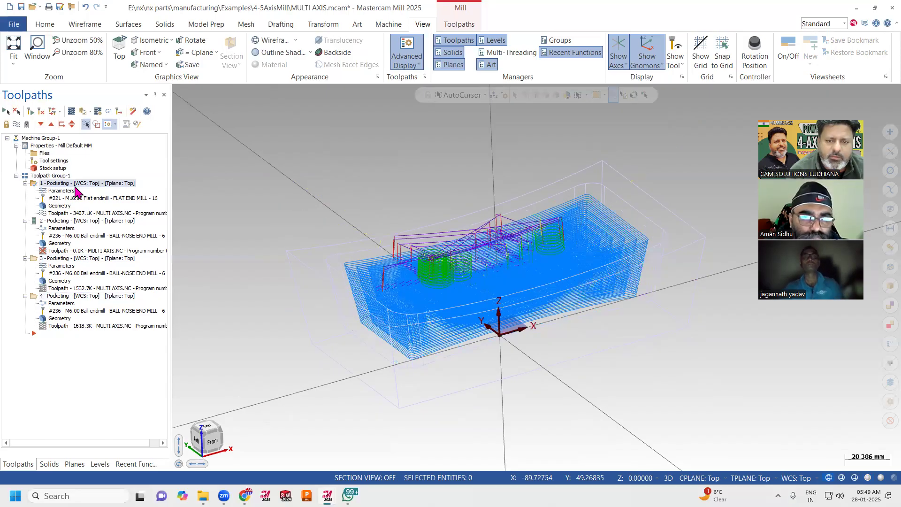
{"action": "left_click", "coordinate": [69, 259]}
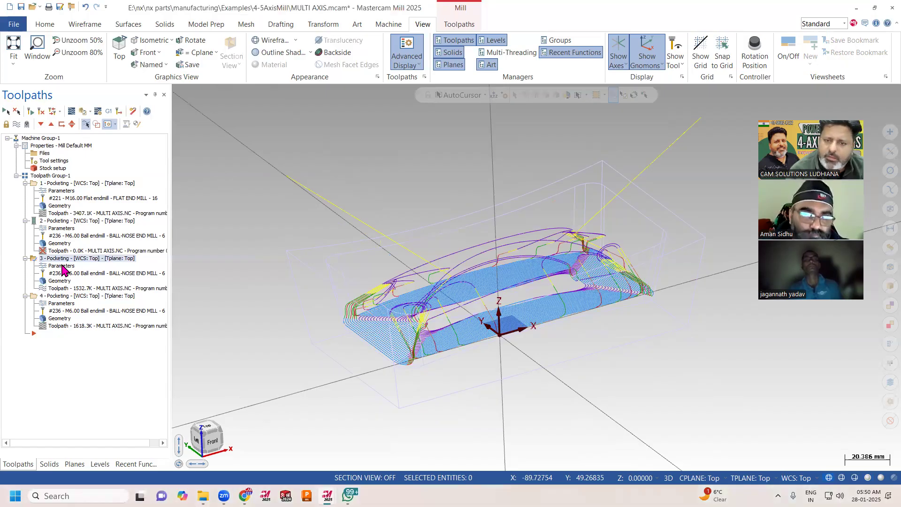
Open the third Pocketing operation's parameters and review its machining type, tilting strategy and collision control settings.
{"action": "left_click", "coordinate": [66, 257]}
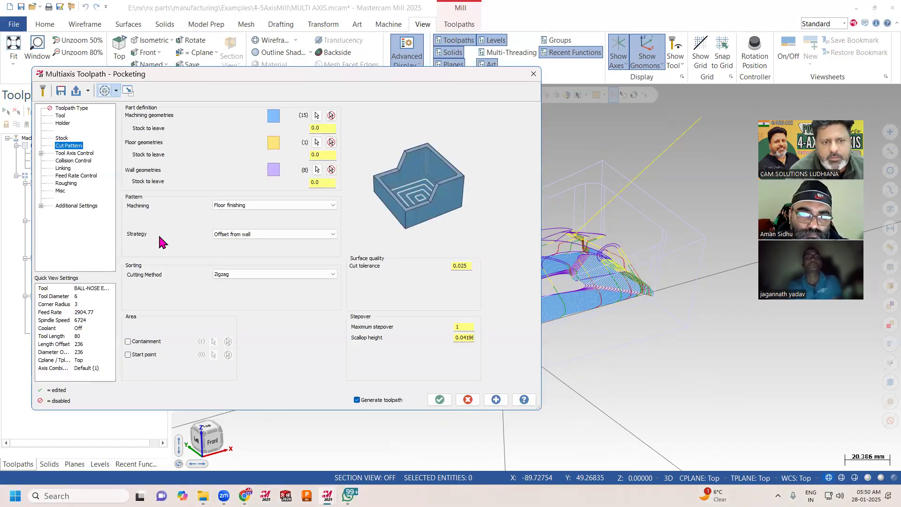
{"action": "left_click", "coordinate": [239, 206]}
{"action": "left_click", "coordinate": [239, 210]}
{"action": "left_click", "coordinate": [68, 153]}
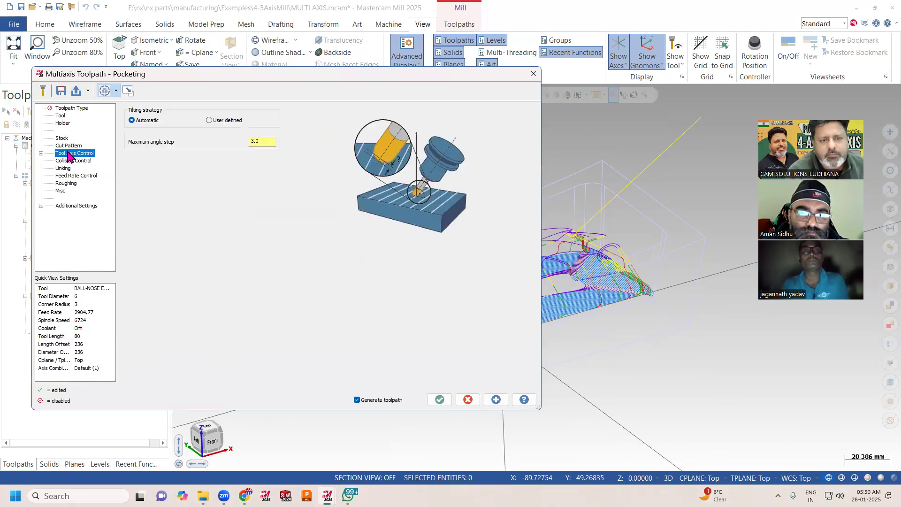
{"action": "left_click", "coordinate": [41, 153]}
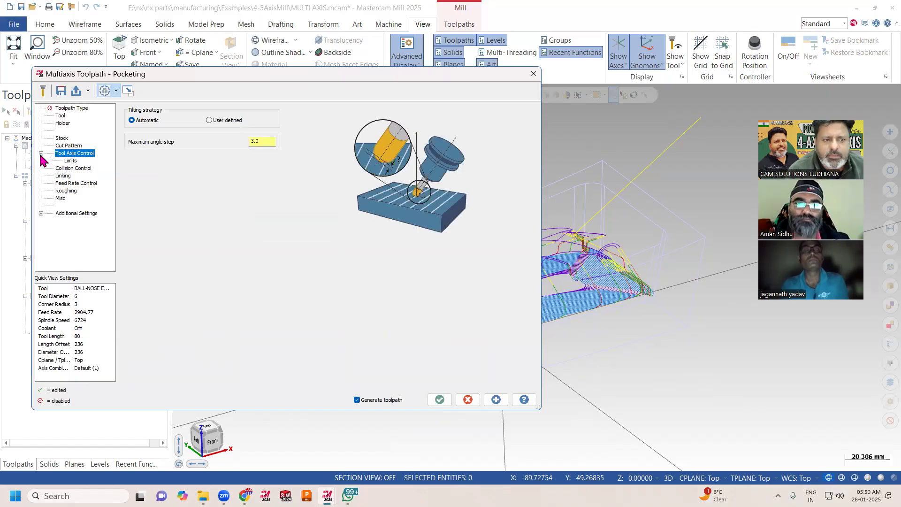
{"action": "left_click", "coordinate": [71, 168]}
Set the linking clearance type of the third Pocketing operation to Sphere.
{"action": "left_click", "coordinate": [65, 177]}
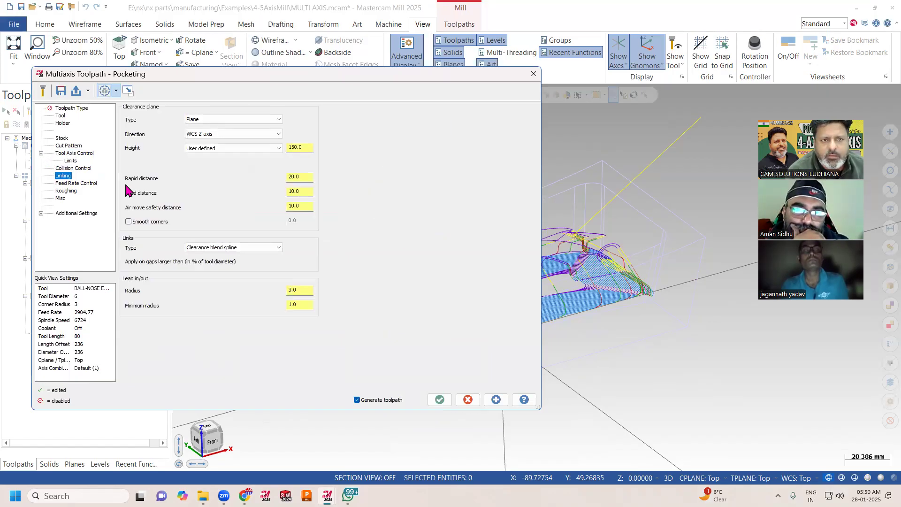
{"action": "left_click", "coordinate": [221, 119]}
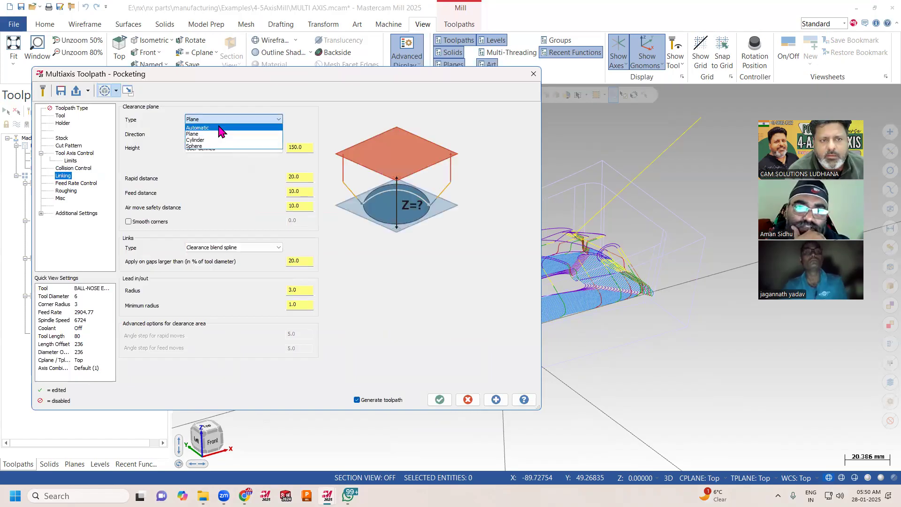
{"action": "left_click", "coordinate": [220, 141]}
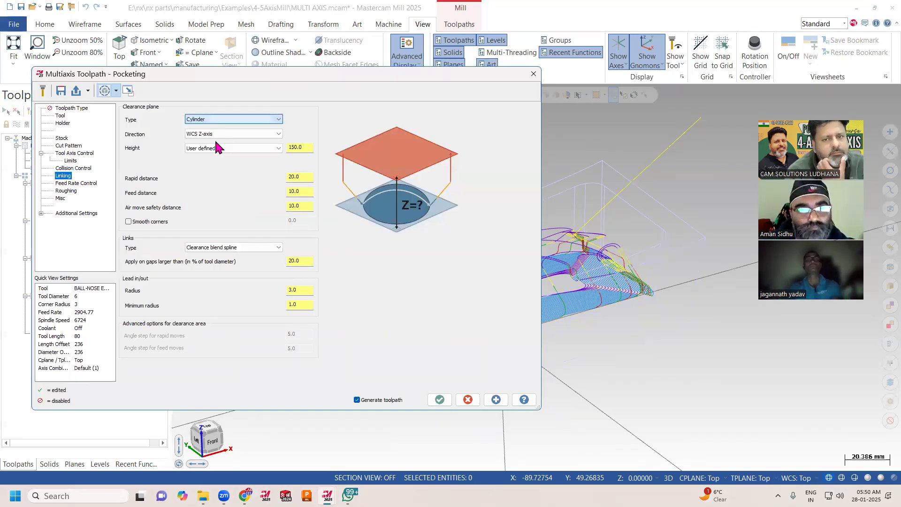
{"action": "left_click", "coordinate": [211, 121]}
{"action": "left_click", "coordinate": [208, 145]}
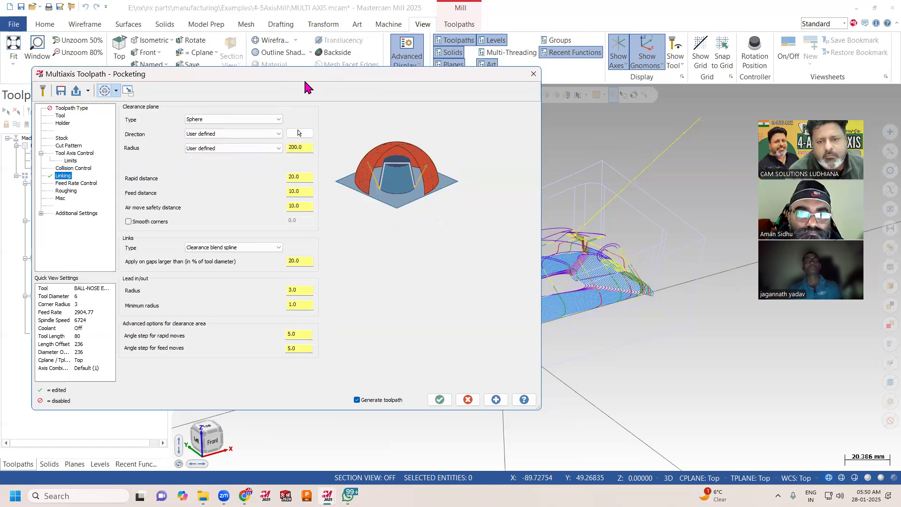
Set the spherical clearance's direction and radius to Automatic and regenerate the floor finishing toolpath.
{"action": "left_click_drag", "start_coordinate": [305, 81], "coordinate": [253, 95]}
{"action": "scroll", "coordinate": [694, 224], "scroll_direction": "down", "scroll_amount": 4}
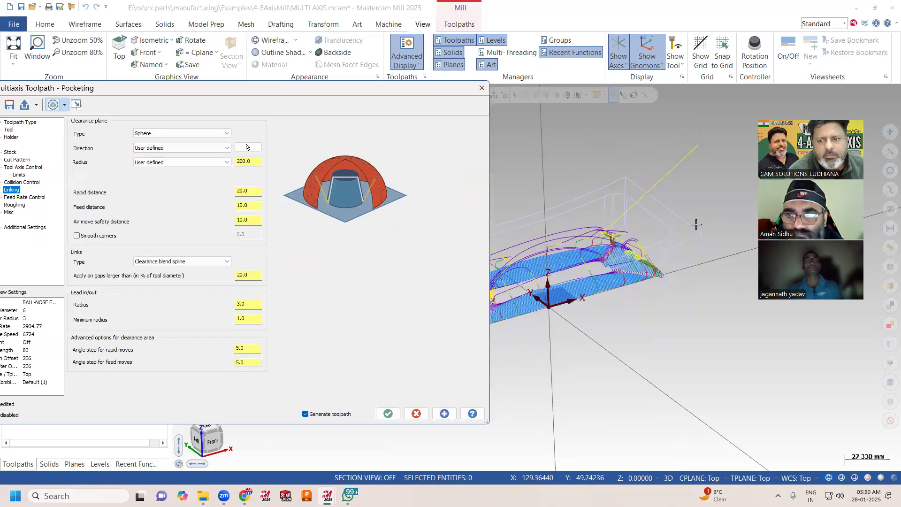
{"action": "scroll", "coordinate": [695, 224], "scroll_direction": "down", "scroll_amount": 2}
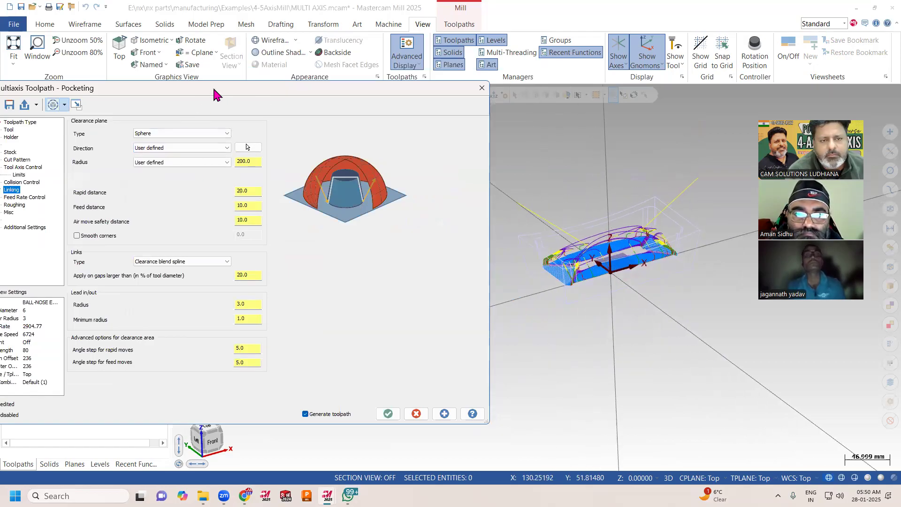
{"action": "left_click", "coordinate": [263, 147]}
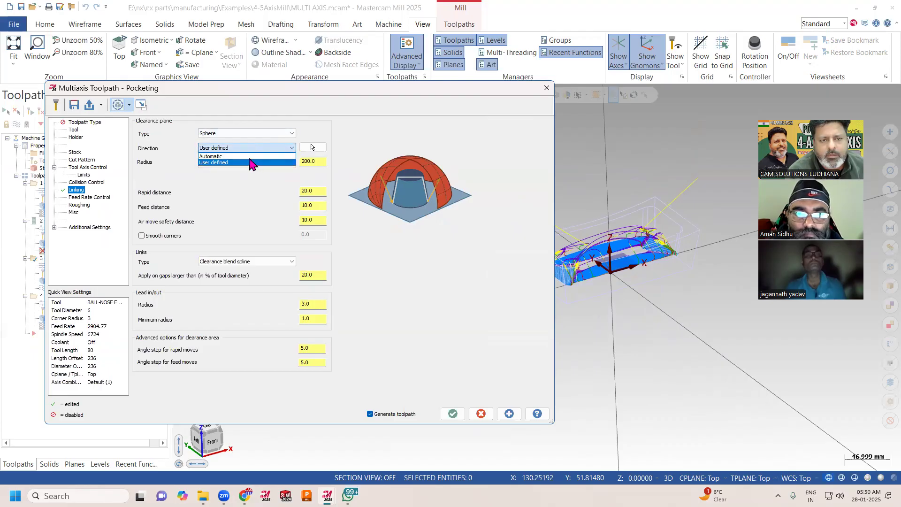
{"action": "left_click", "coordinate": [247, 156]}
{"action": "left_click", "coordinate": [248, 162]}
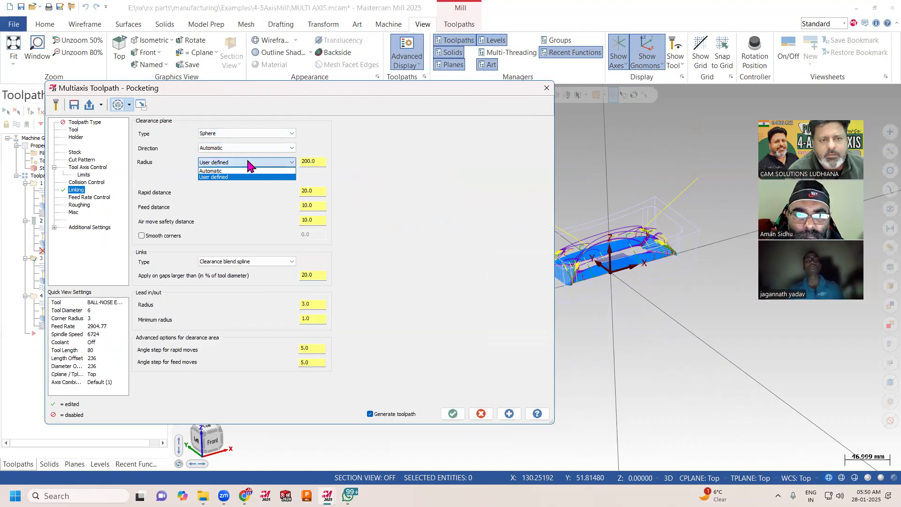
{"action": "left_click", "coordinate": [242, 171]}
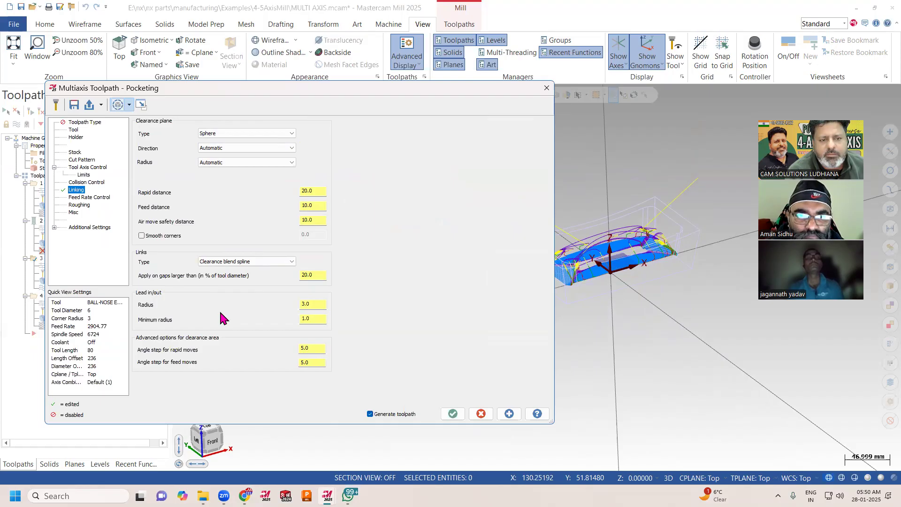
{"action": "left_click", "coordinate": [448, 414]}
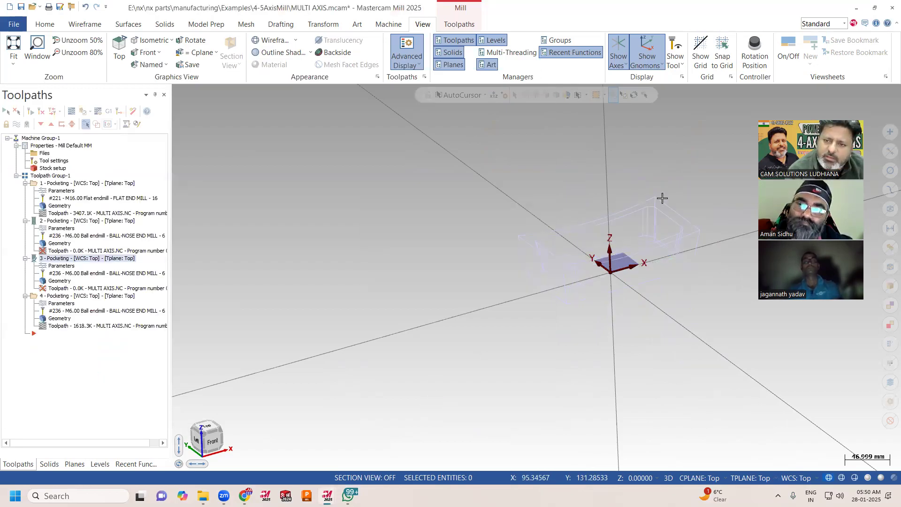
Inspect the regenerated floor finishing toolpath and its linking moves from the front, above and an angled view.
{"action": "mouse_move", "coordinate": [603, 244]}
{"action": "middle_mouse_down"}
{"action": "mouse_move", "coordinate": [551, 211]}
{"action": "mouse_move", "coordinate": [527, 214]}
{"action": "mouse_move", "coordinate": [549, 215]}
{"action": "middle_mouse_up"}
{"action": "scroll", "coordinate": [547, 219], "scroll_direction": "up", "scroll_amount": 2}
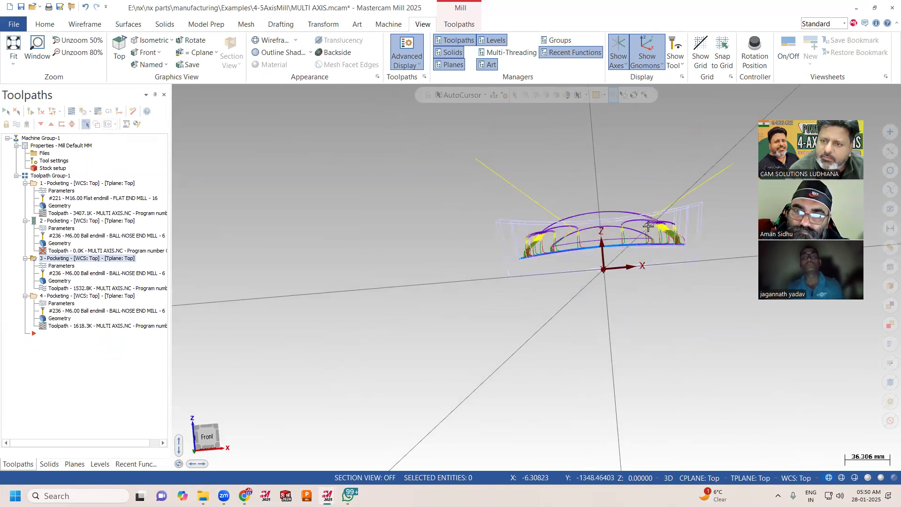
{"action": "middle_click_drag", "start_coordinate": [603, 213], "coordinate": [632, 269]}
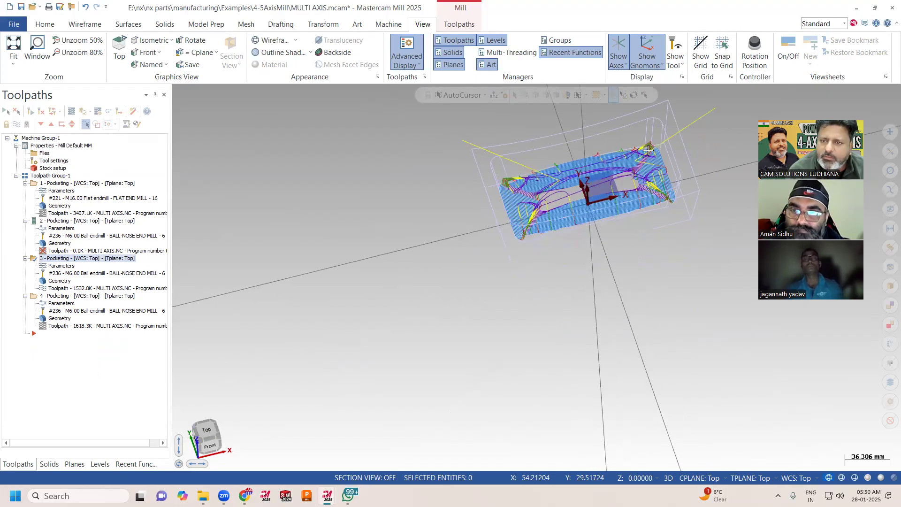
{"action": "scroll", "coordinate": [648, 150], "scroll_direction": "up", "scroll_amount": 3}
{"action": "middle_click_drag", "start_coordinate": [517, 219], "coordinate": [530, 190]}
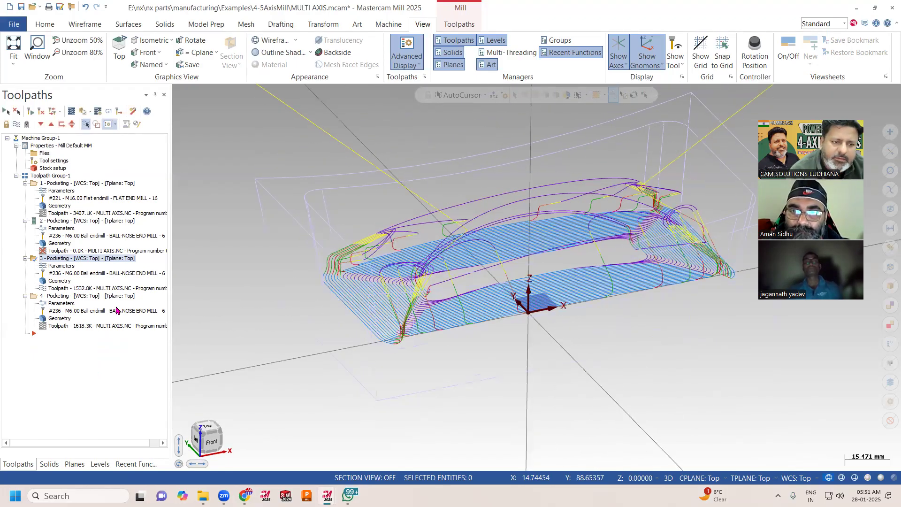
{"action": "scroll", "coordinate": [274, 295], "scroll_direction": "down", "scroll_amount": 2}
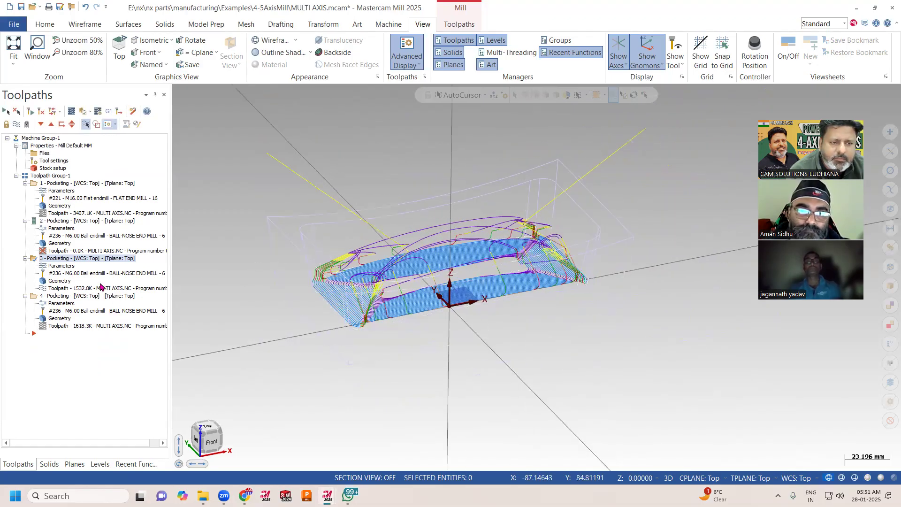
Backplot the fourth operation's wall finishing toolpath to check the tool and holder motion, and close the simulation.
{"action": "left_click", "coordinate": [86, 303]}
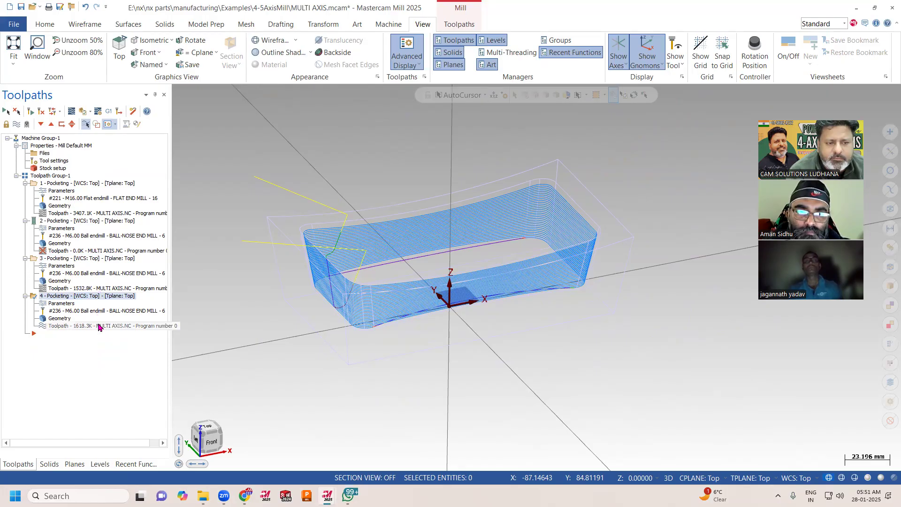
{"action": "key", "text": "alt+t"}
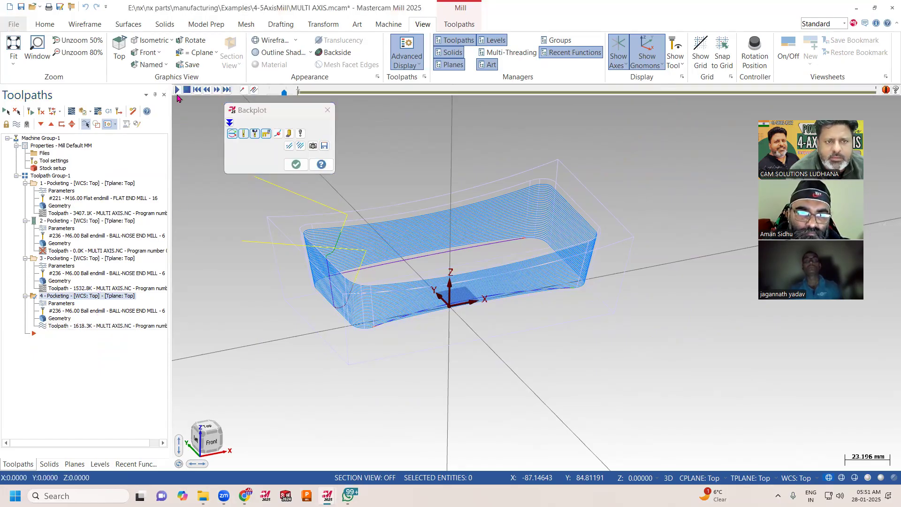
{"action": "left_click", "coordinate": [178, 90]}
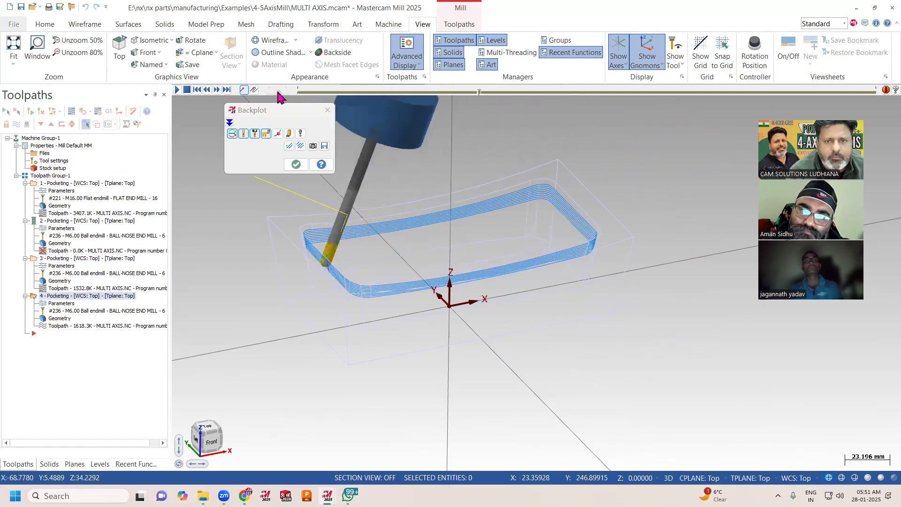
{"action": "scroll", "coordinate": [609, 346], "scroll_direction": "down", "scroll_amount": 2}
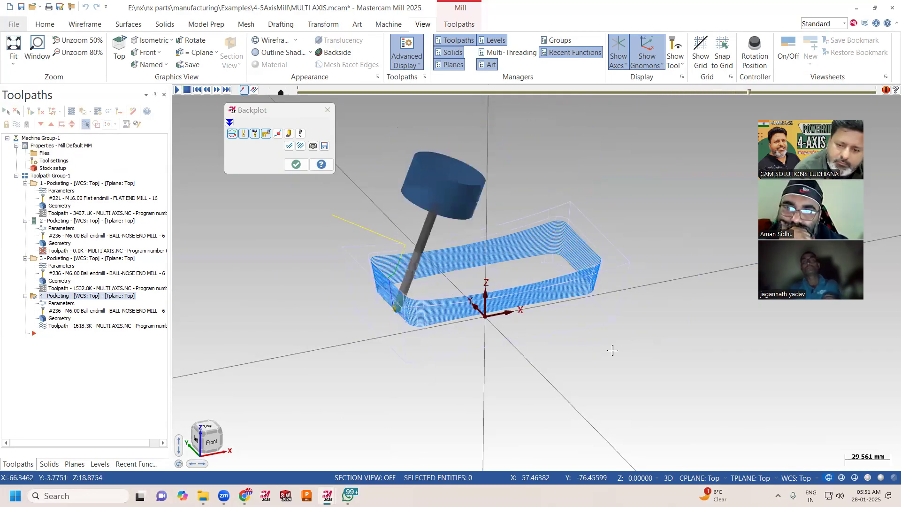
{"action": "left_click", "coordinate": [388, 25]}
{"action": "left_click", "coordinate": [460, 25]}
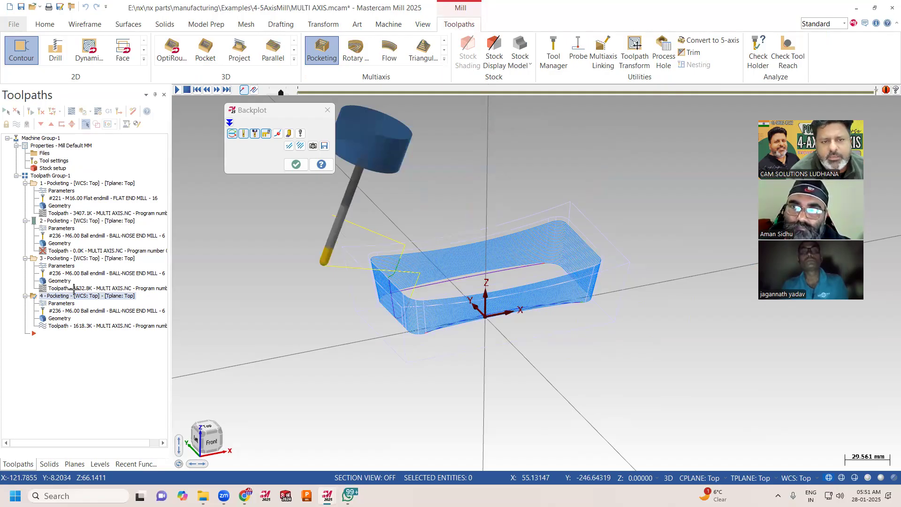
{"action": "left_click", "coordinate": [296, 165]}
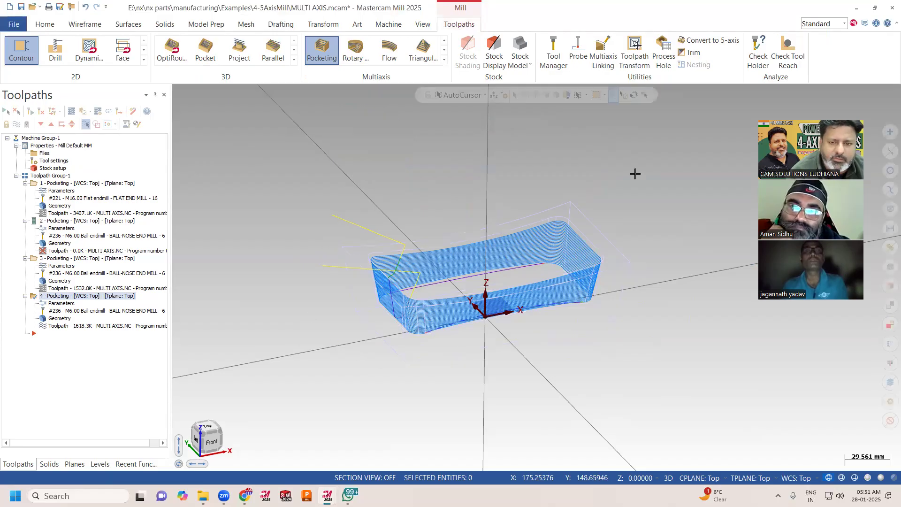
Switch the model to shaded display with the wall finishing toolpath shown in the pocket.
{"action": "scroll", "coordinate": [613, 173], "scroll_direction": "up", "scroll_amount": 1}
{"action": "middle_click_drag", "start_coordinate": [640, 190], "coordinate": [592, 183]}
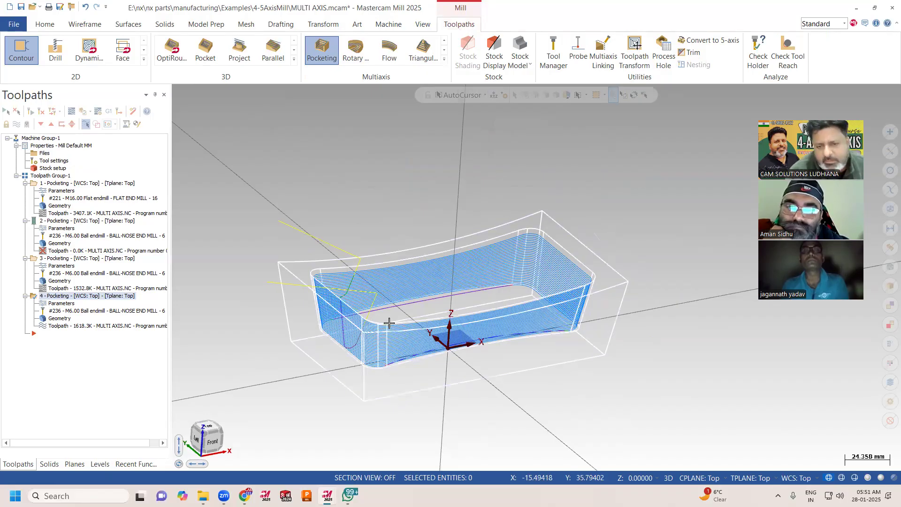
{"action": "left_click", "coordinate": [867, 478]}
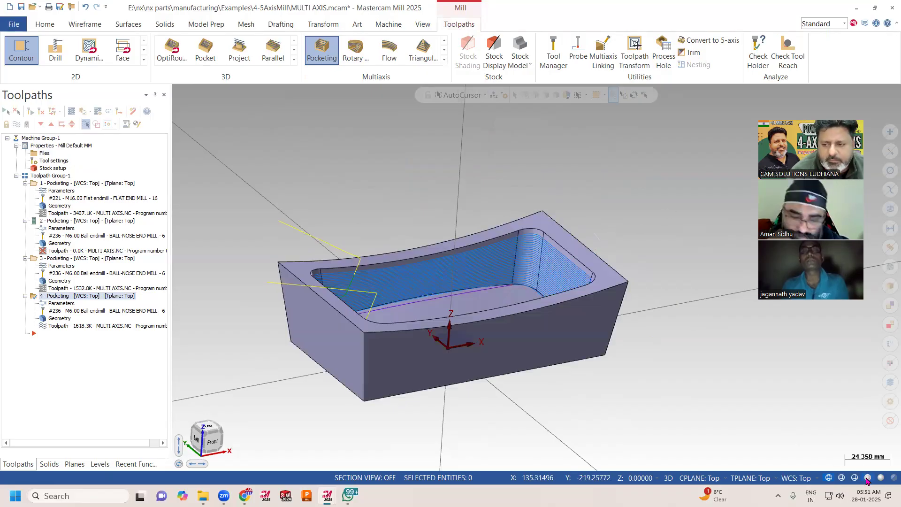